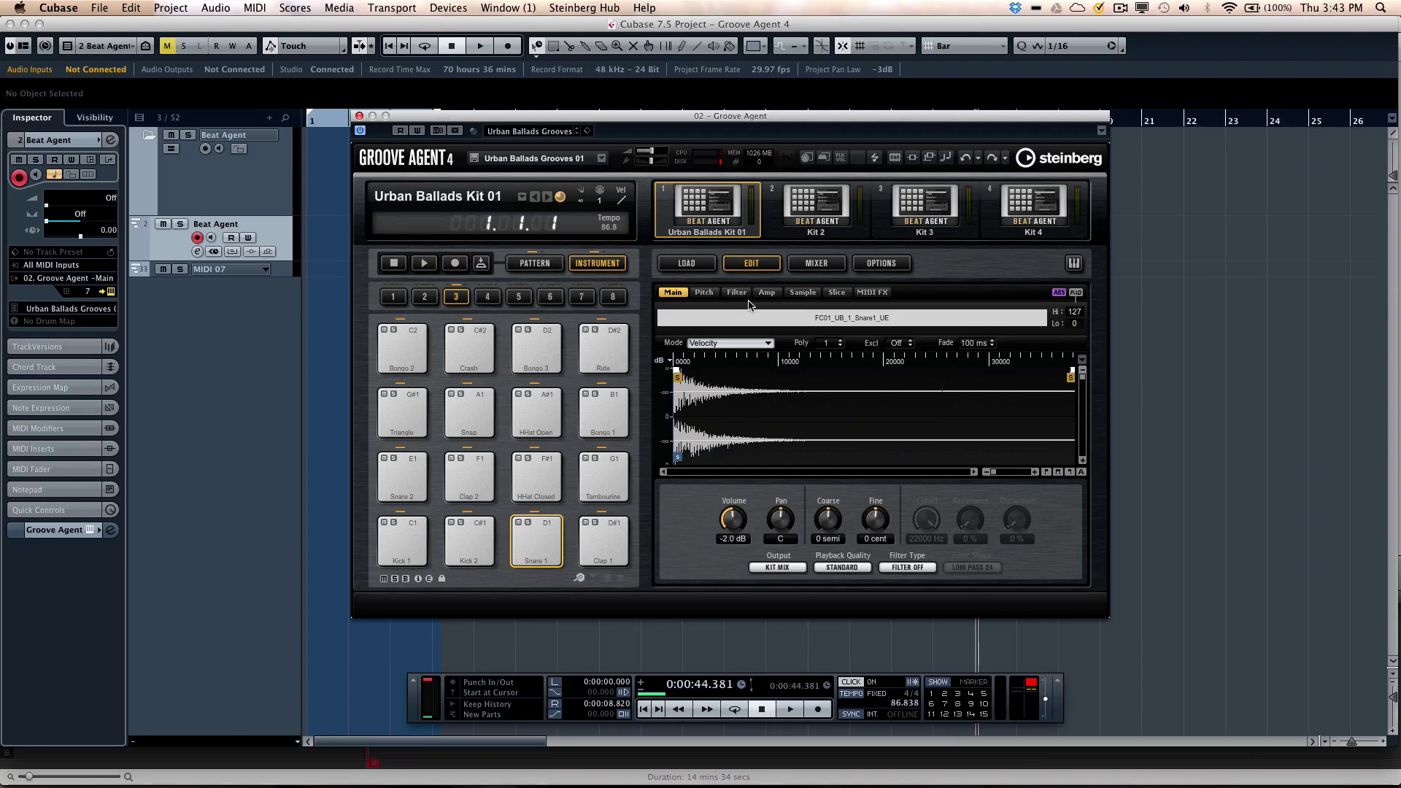
# - Look through the empty Kit 2, 3 and 4 slots, then return to Urban Ballads Kit 01
pyautogui.click(819, 202)
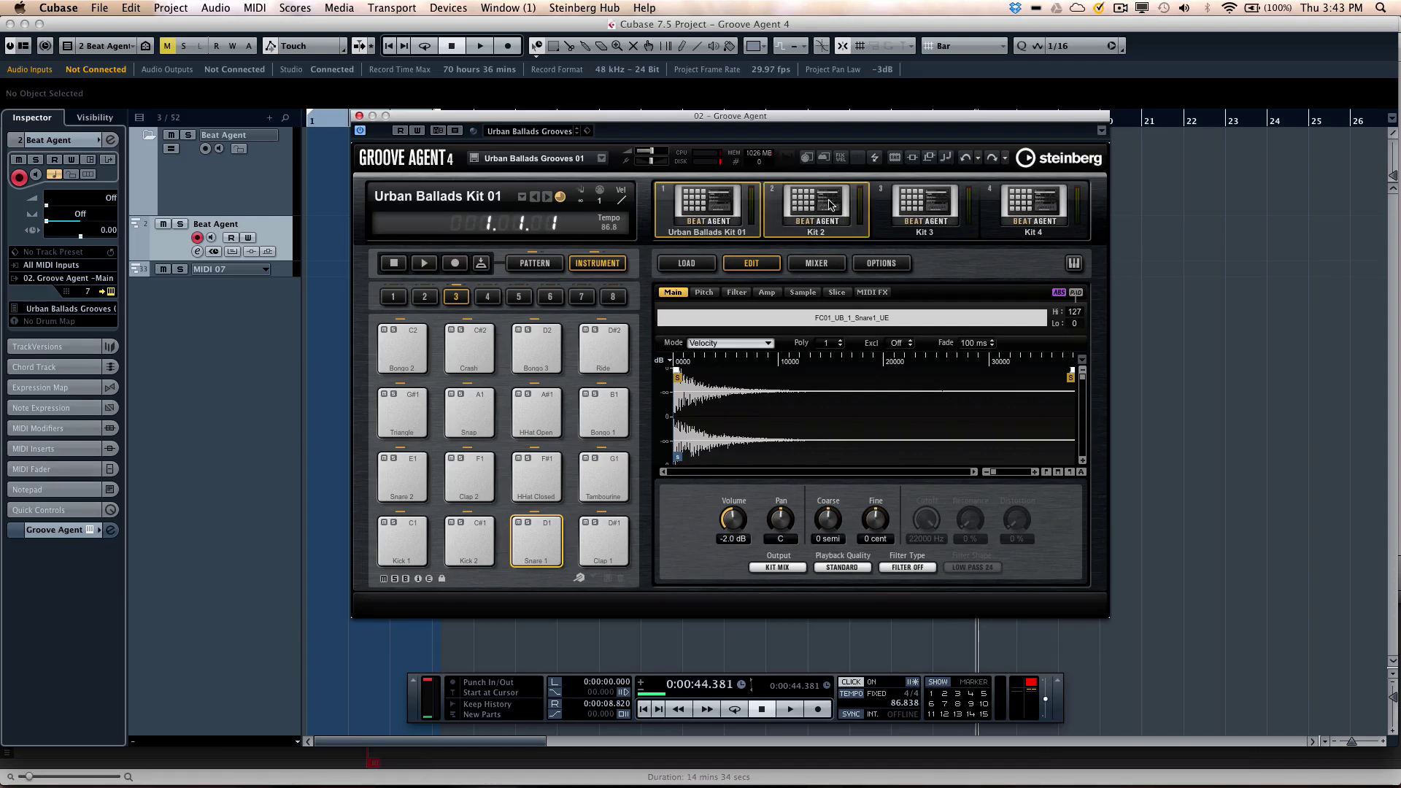
pyautogui.click(909, 207)
pyautogui.click(734, 212)
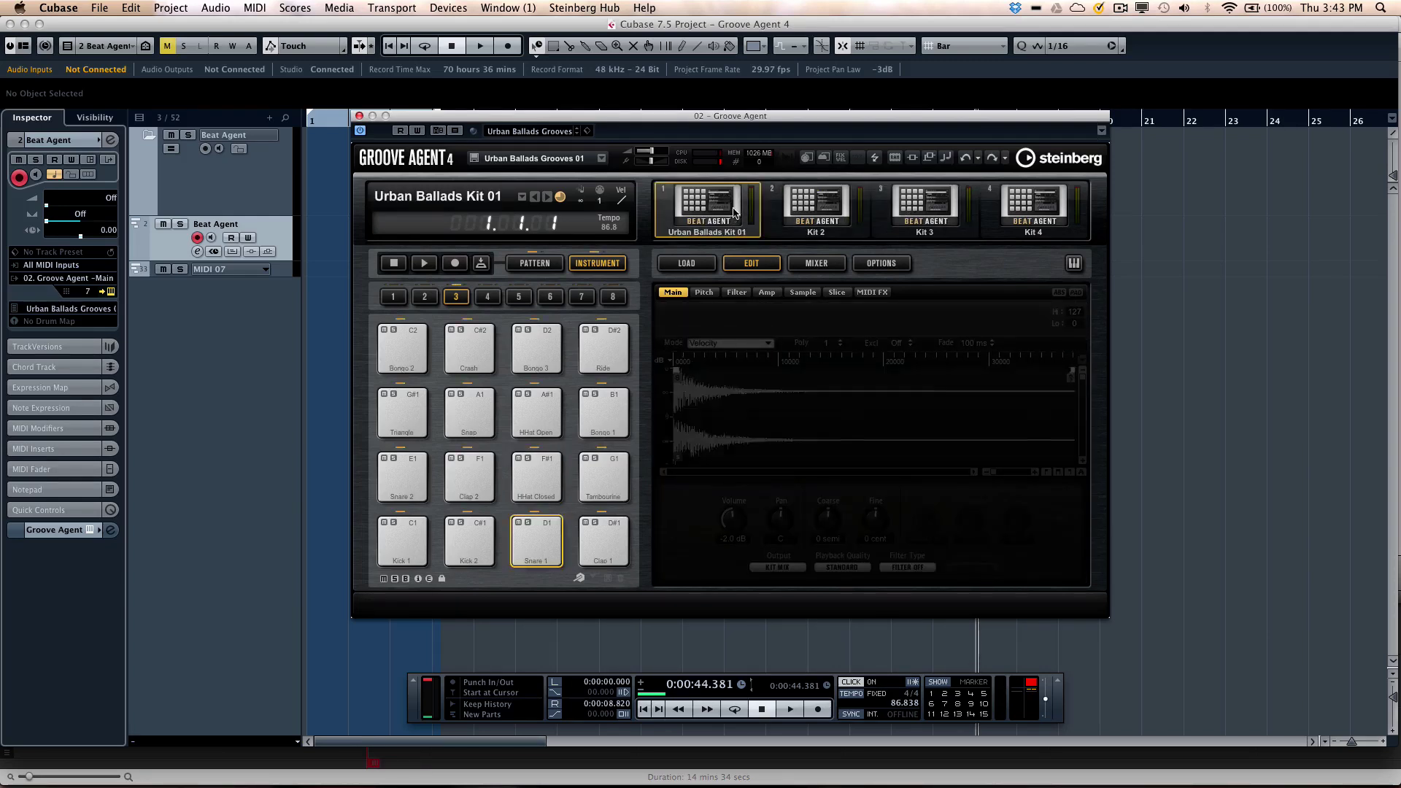
pyautogui.click(817, 212)
pyautogui.click(923, 212)
pyautogui.click(1060, 202)
pyautogui.click(703, 222)
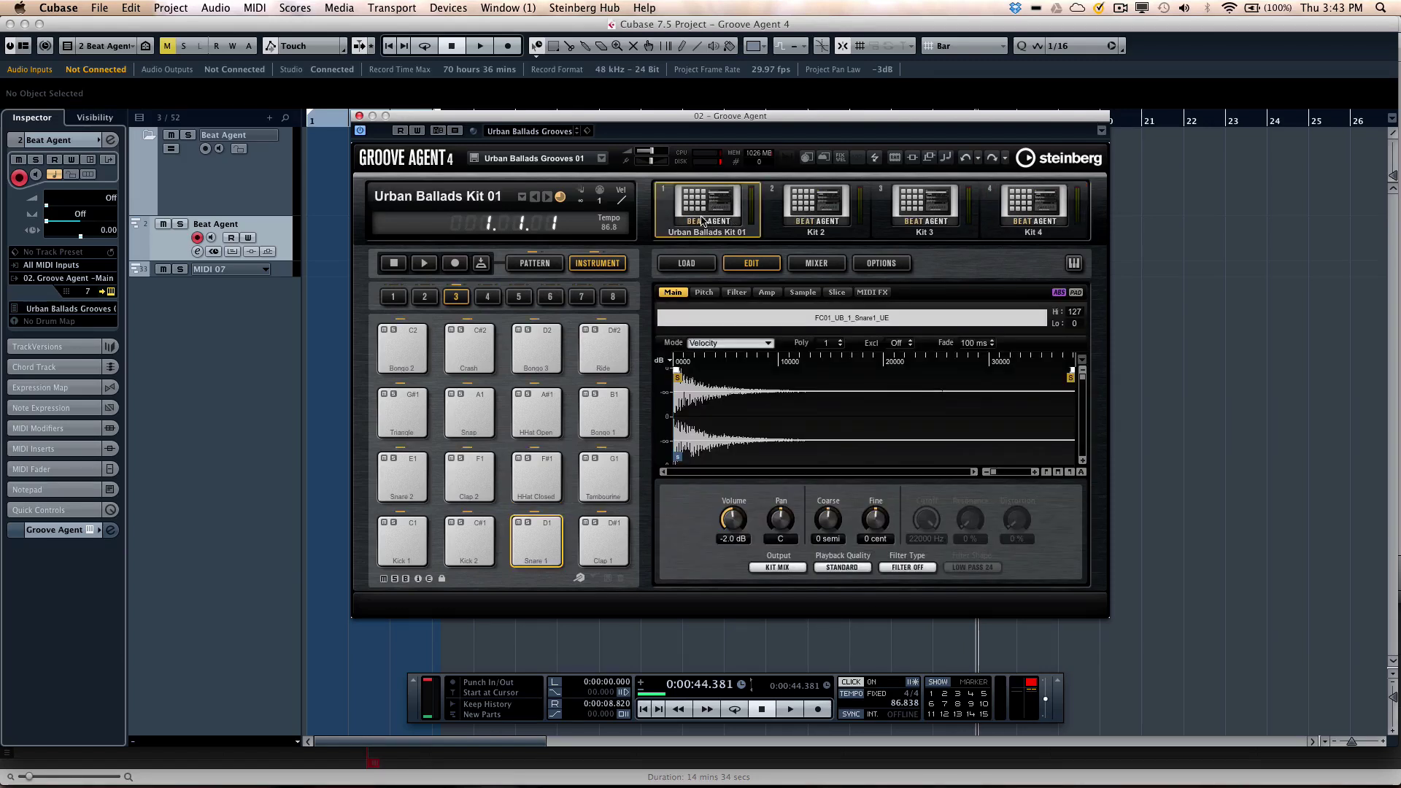
# - Toggle the on-screen piano keyboard on and off several times, leaving it hidden
pyautogui.click(1073, 264)
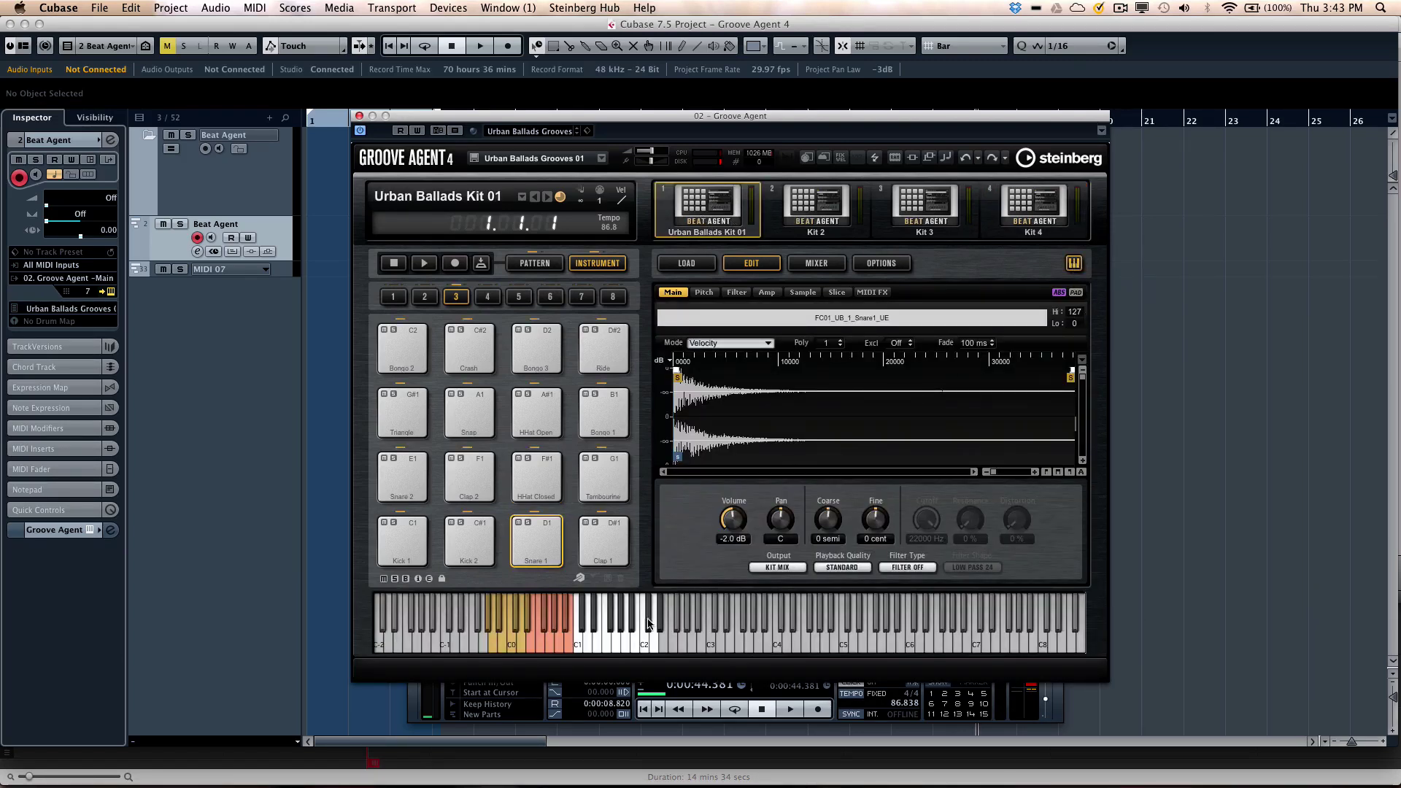
pyautogui.click(1074, 264)
pyautogui.click(1075, 264)
pyautogui.click(1074, 264)
pyautogui.click(1074, 264)
pyautogui.click(1075, 264)
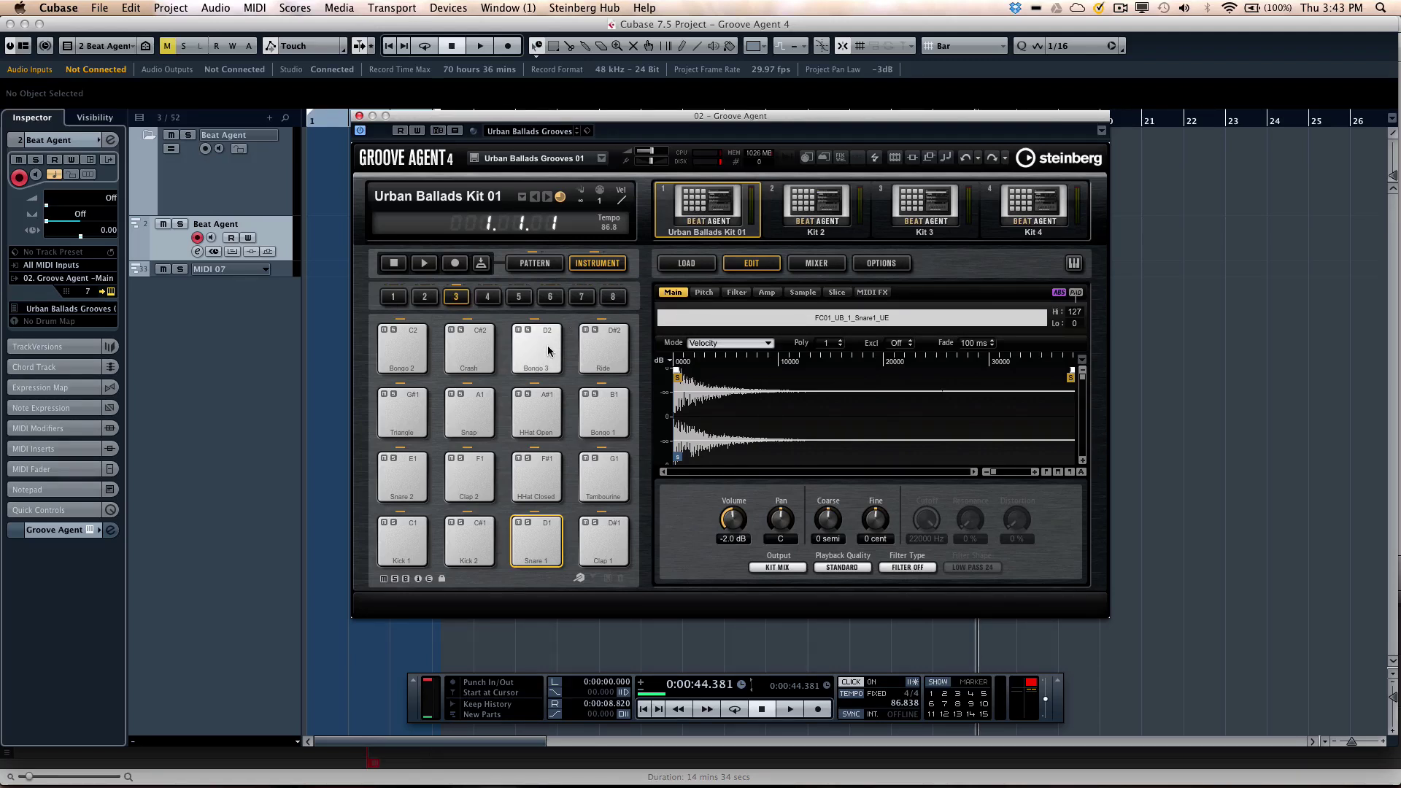
# - Switch the pads to the kit's patterns and play two pattern pads
pyautogui.click(535, 264)
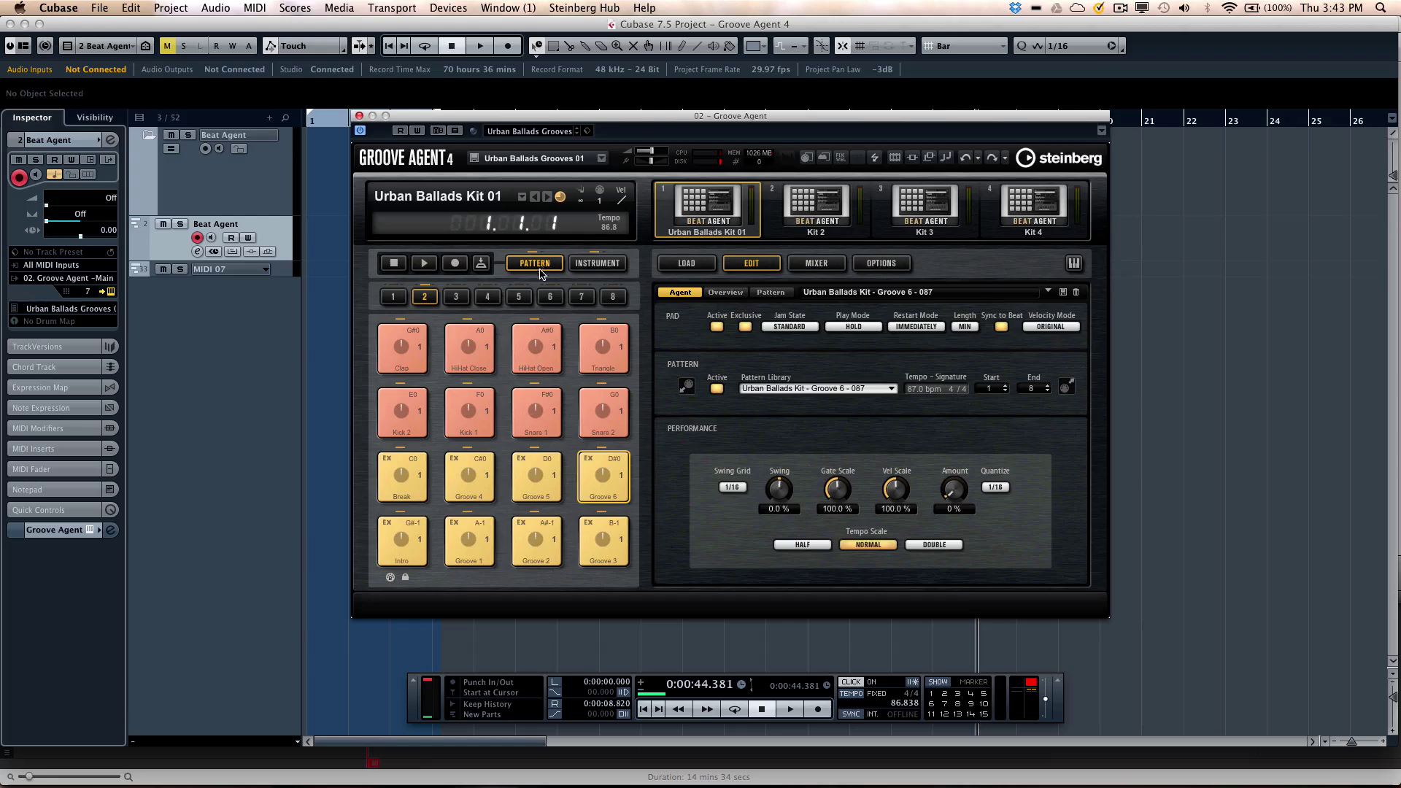
pyautogui.click(527, 423)
pyautogui.click(561, 367)
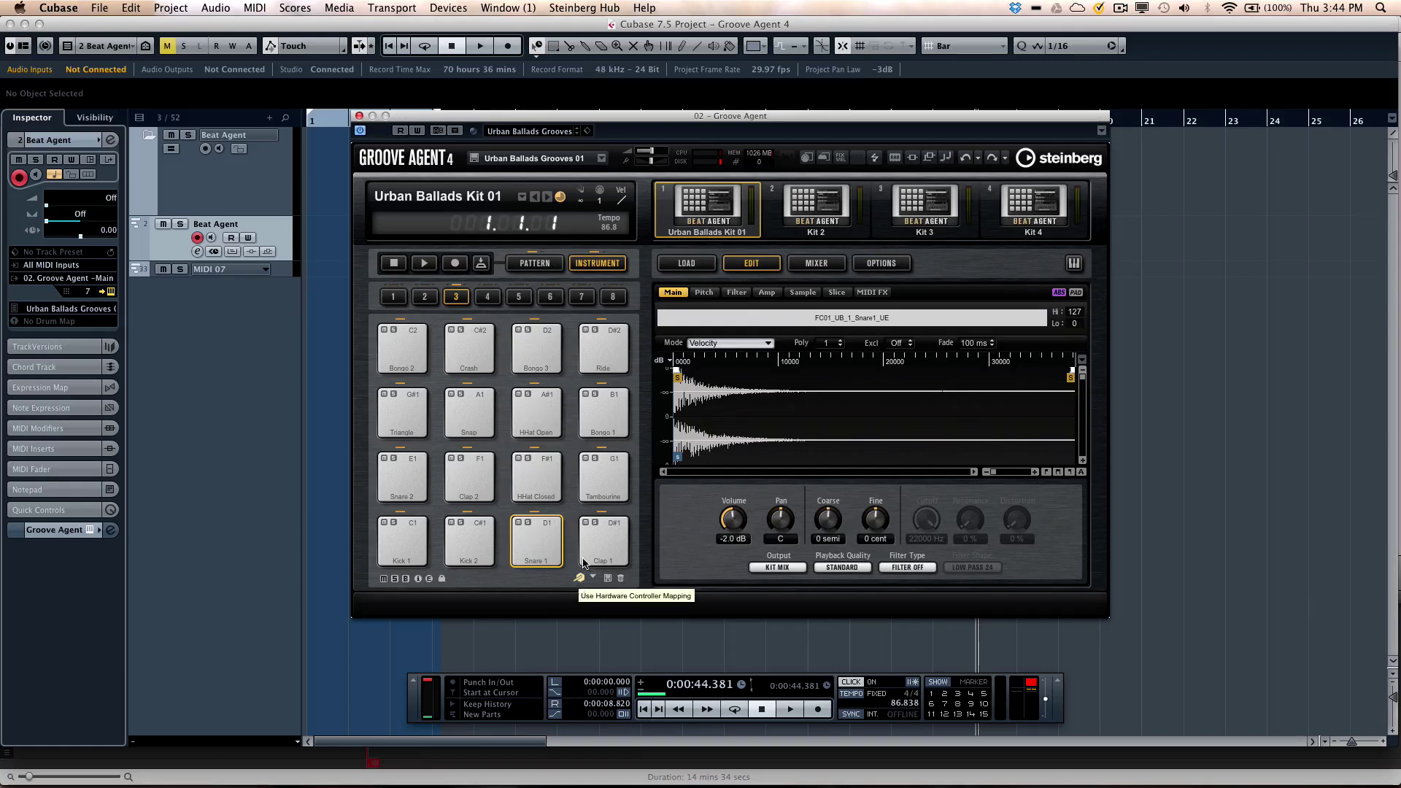
# - Open the Bongo 3 pad's context menu and browse its Trigger Notes submenu
pyautogui.rightClick(540, 341)
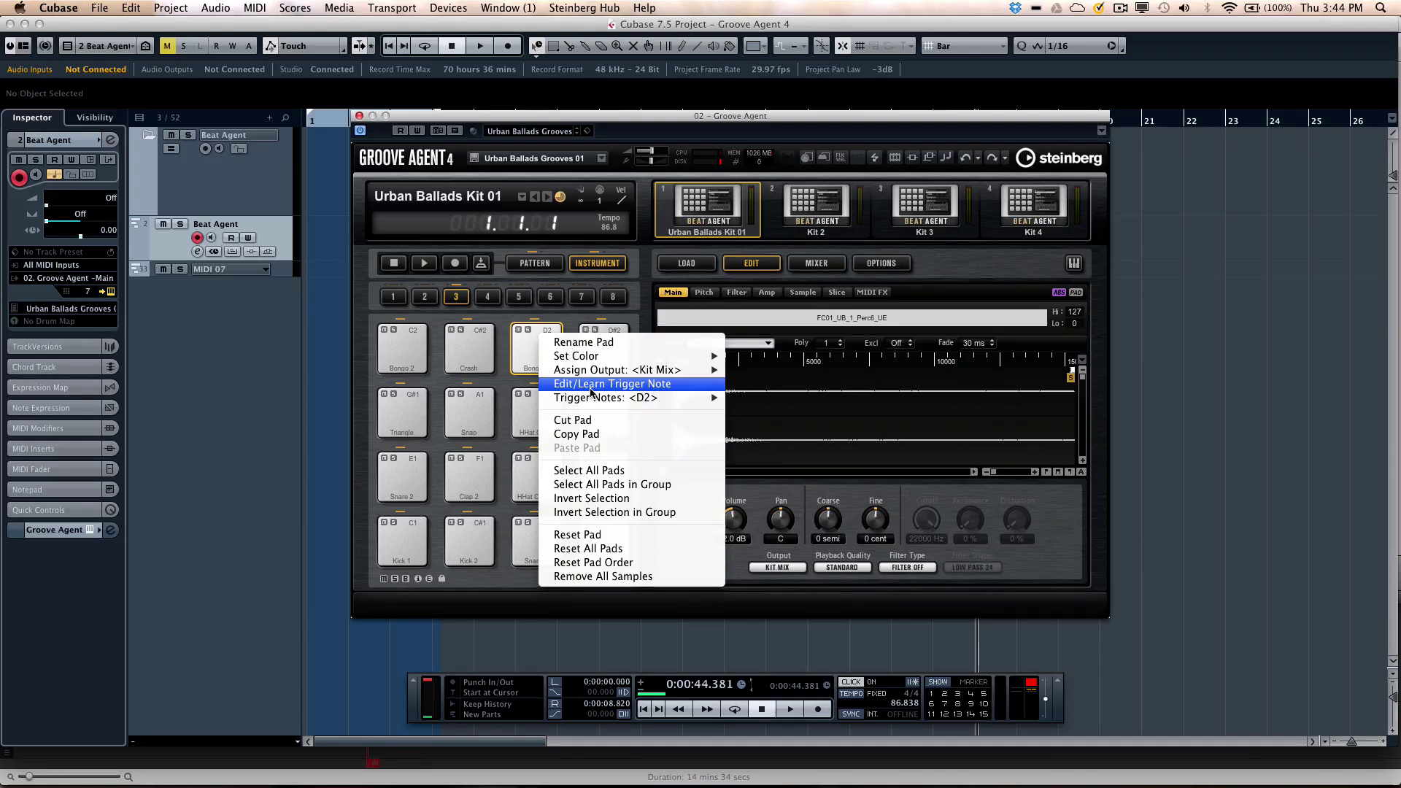
pyautogui.moveTo(586, 400)
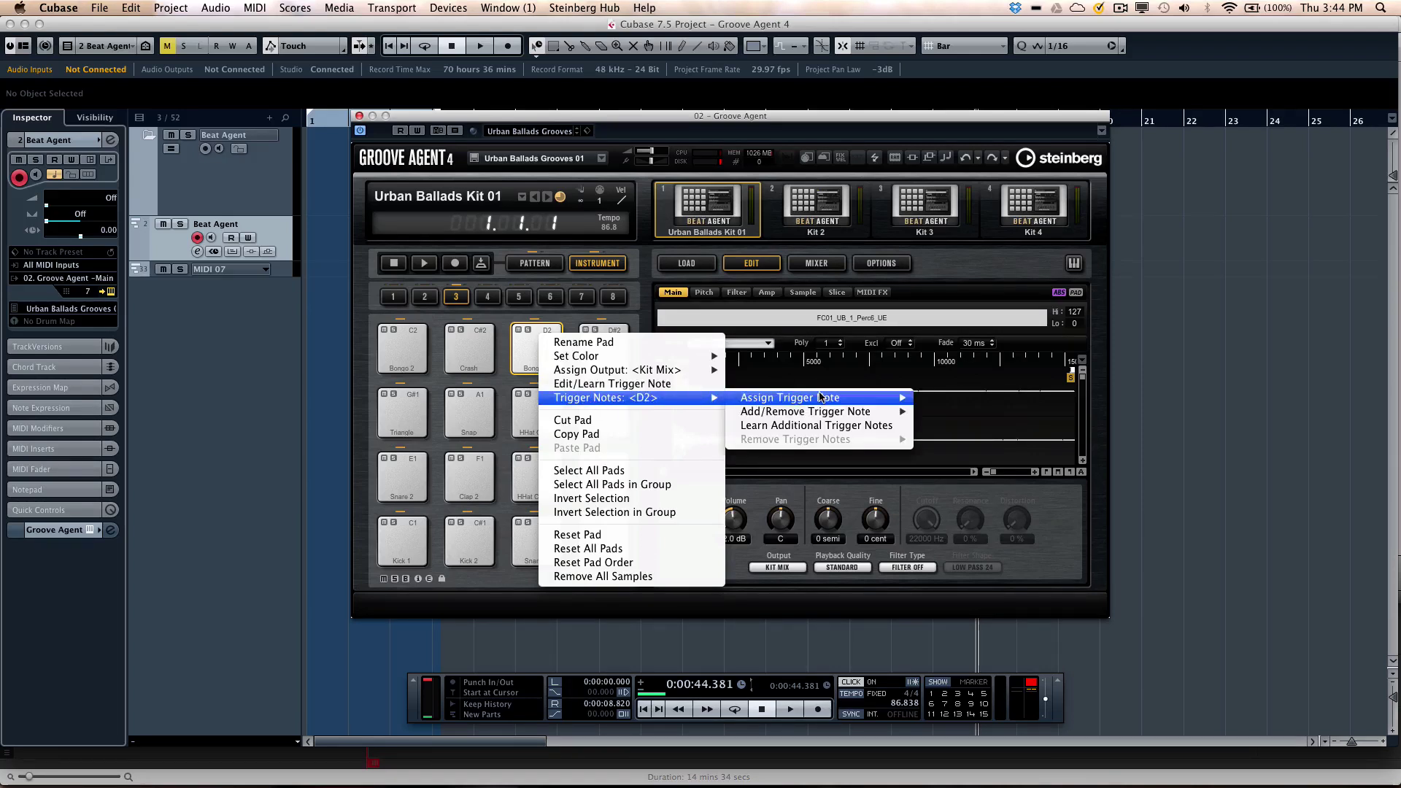
pyautogui.moveTo(821, 398)
pyautogui.moveTo(984, 448)
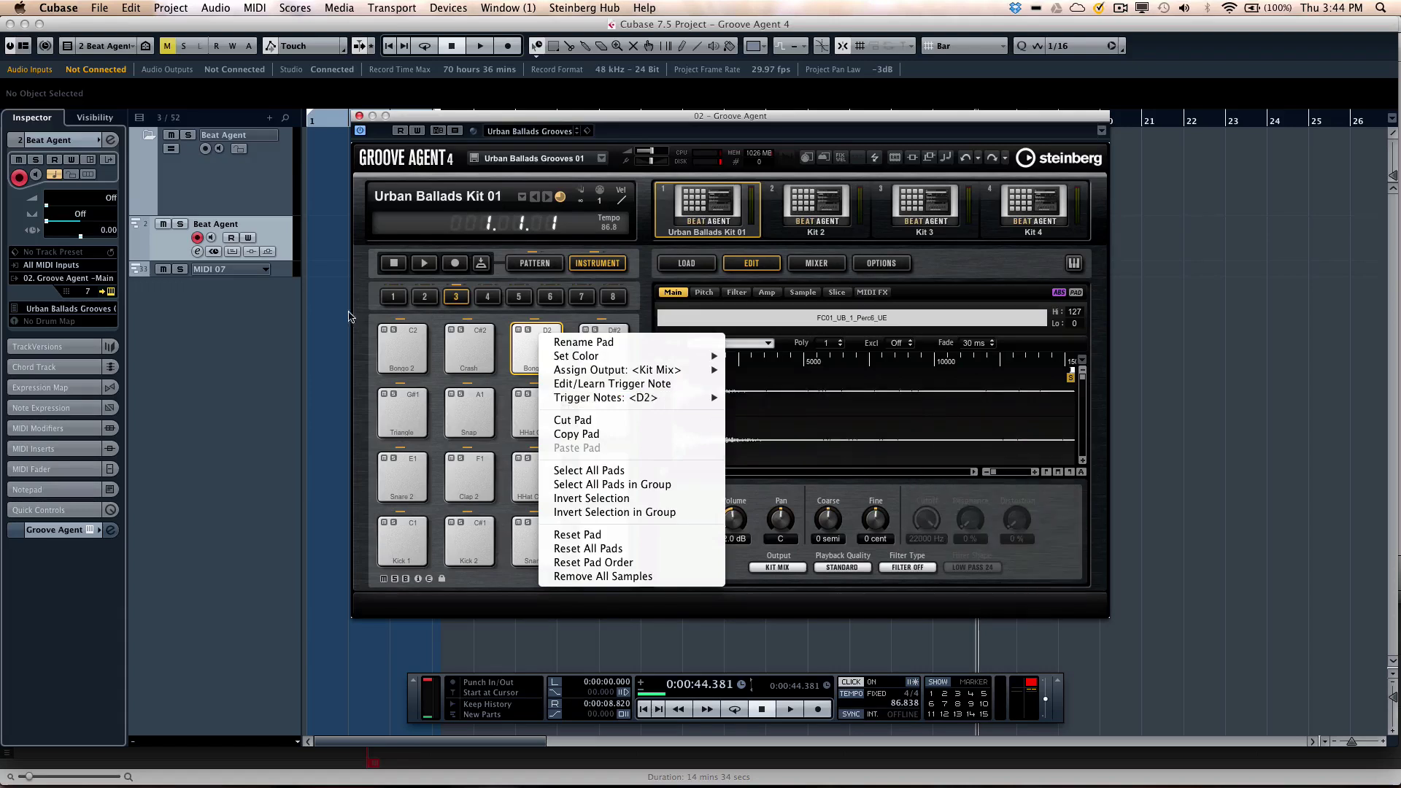
# - Close the pad menu, select all sixteen pads and start the kit's pattern playing
pyautogui.click(502, 286)
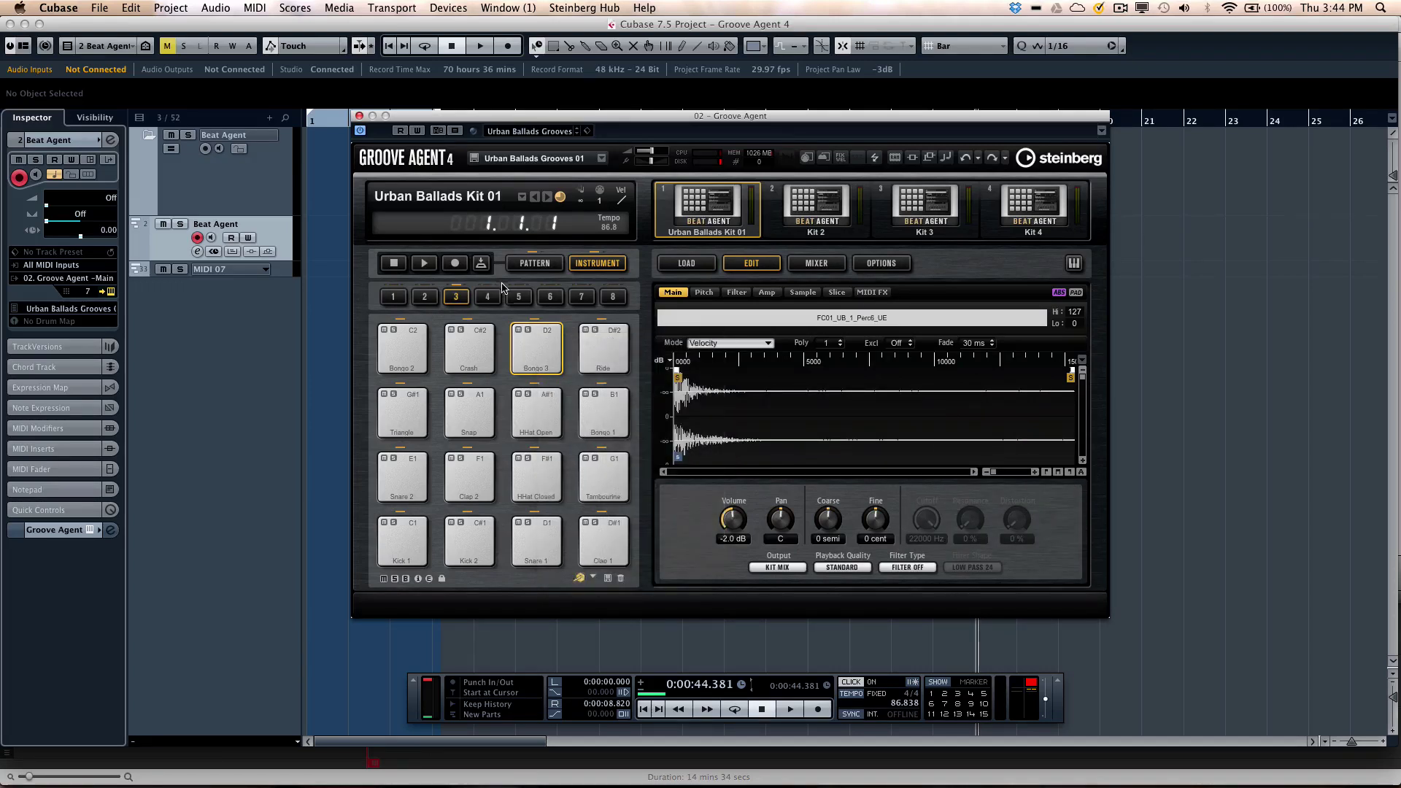
pyautogui.keyDown('shift'); pyautogui.click(415, 537); pyautogui.keyUp('shift')
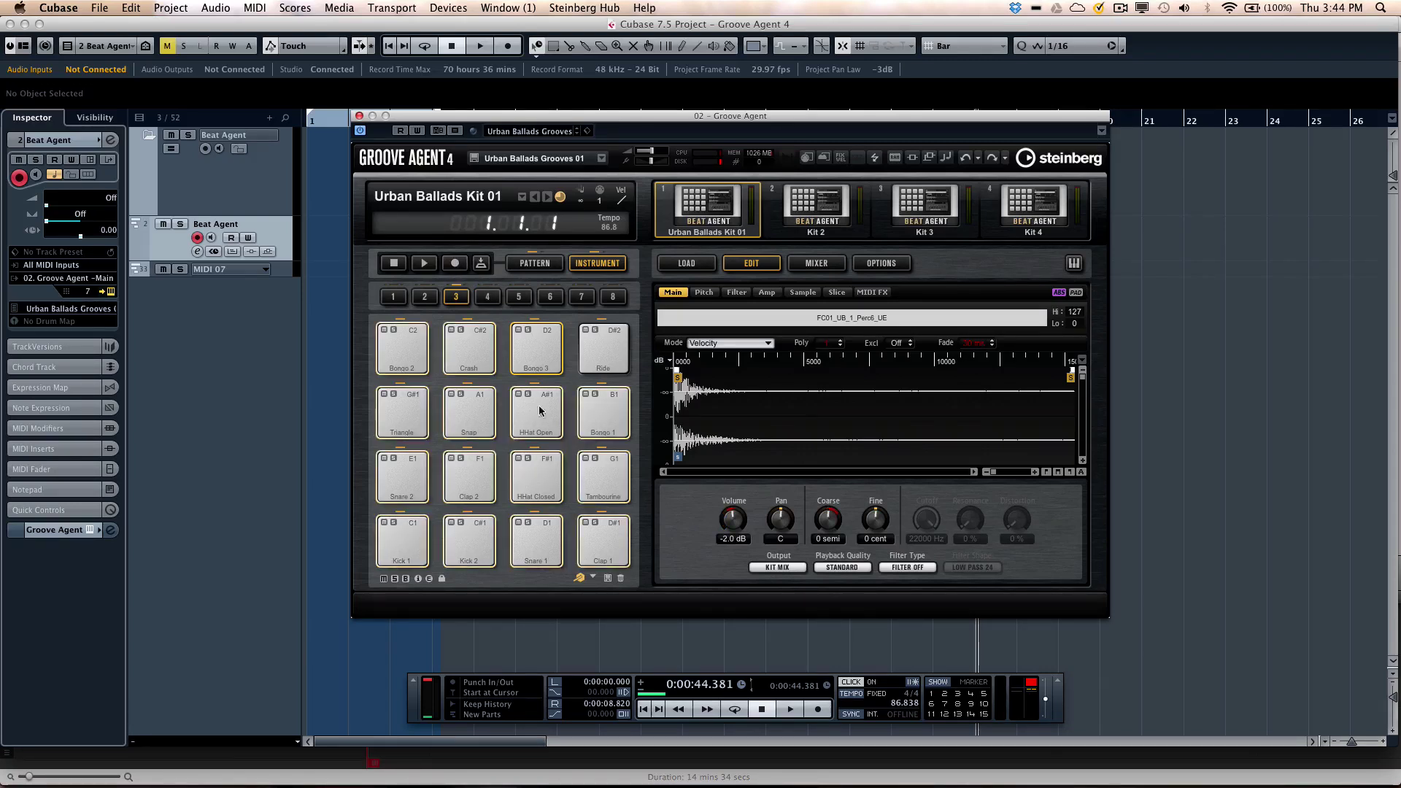
pyautogui.click(401, 540)
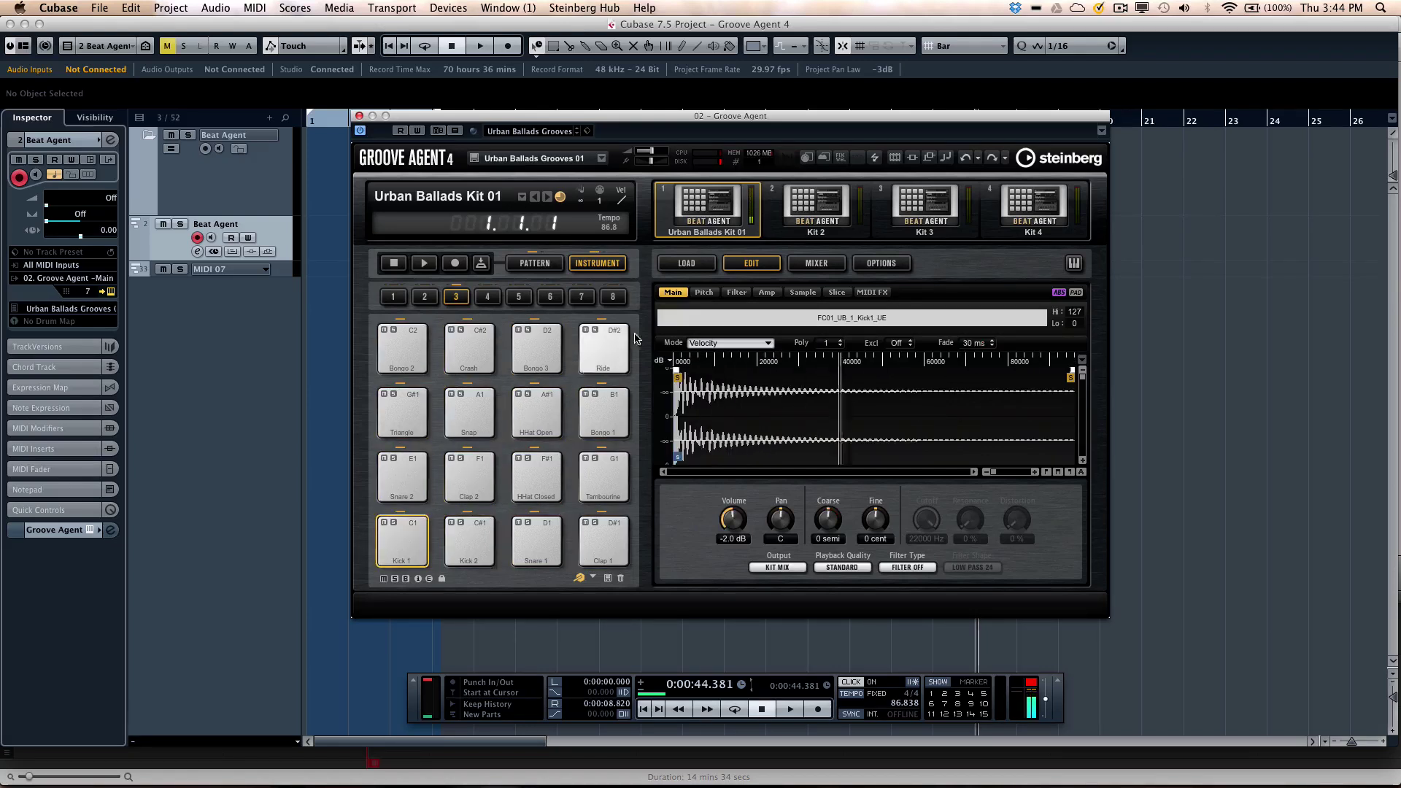
pyautogui.keyDown('shift'); pyautogui.click(602, 349); pyautogui.keyUp('shift')
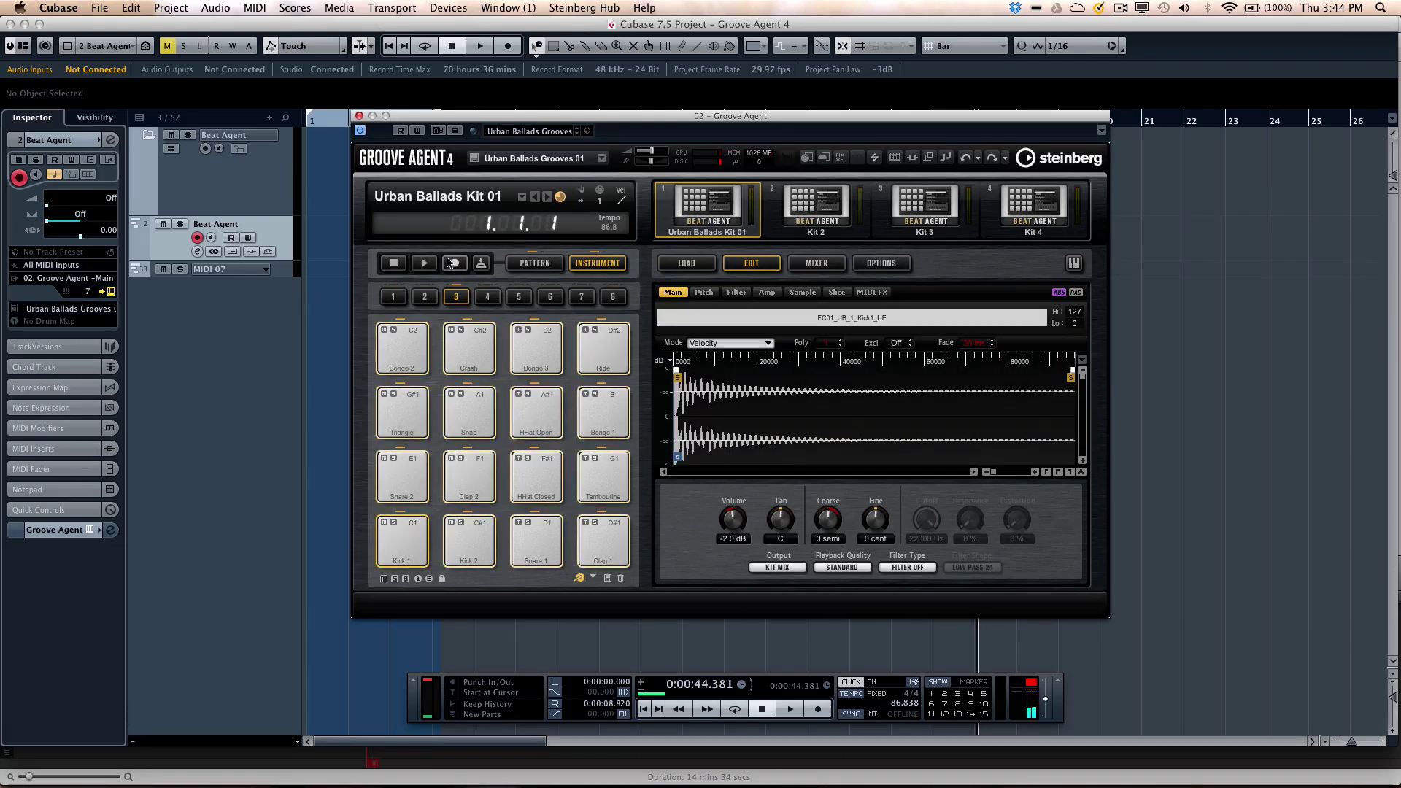
pyautogui.click(427, 266)
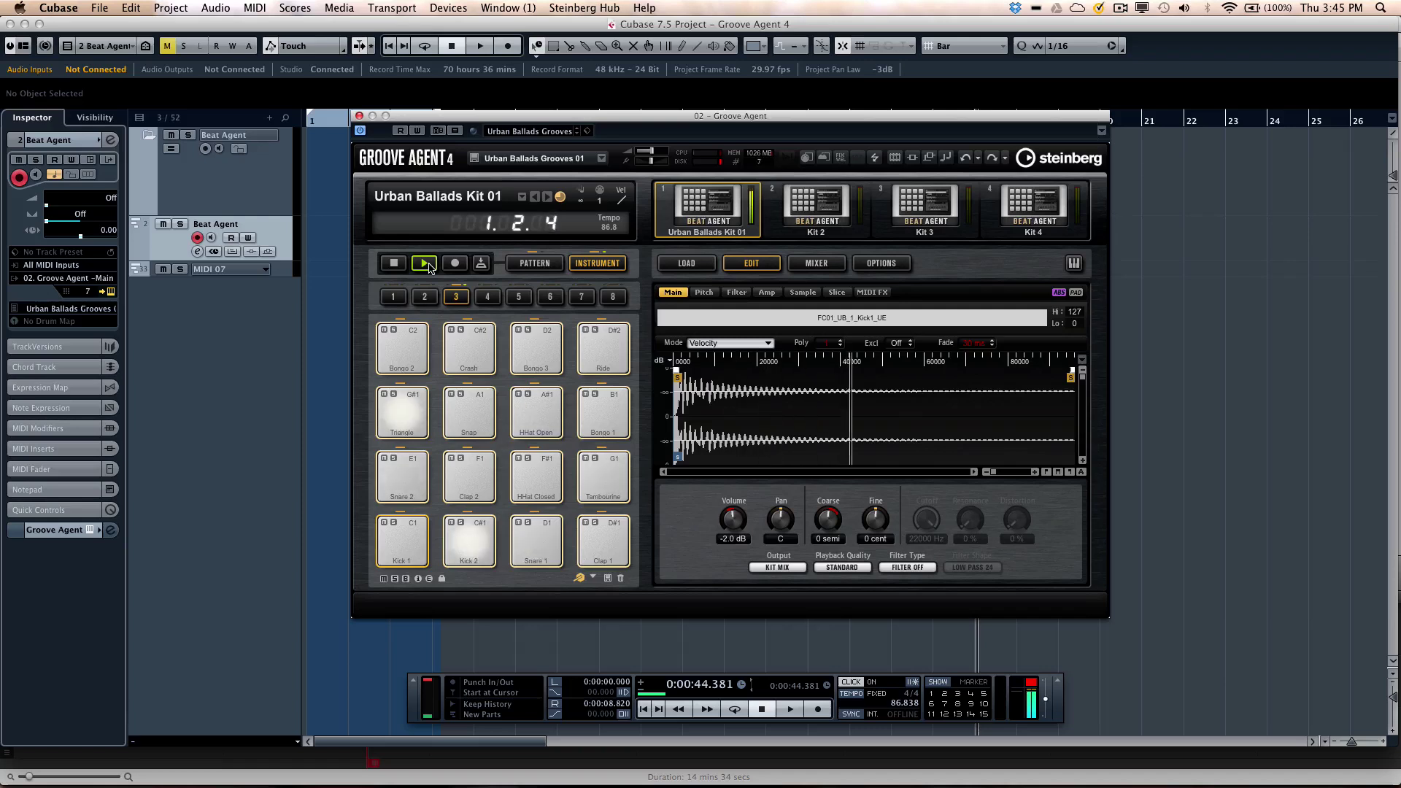
# - Try Vintage, Turntable, Standard and Vintage playback quality, finally settling on Turntable
pyautogui.click(852, 569)
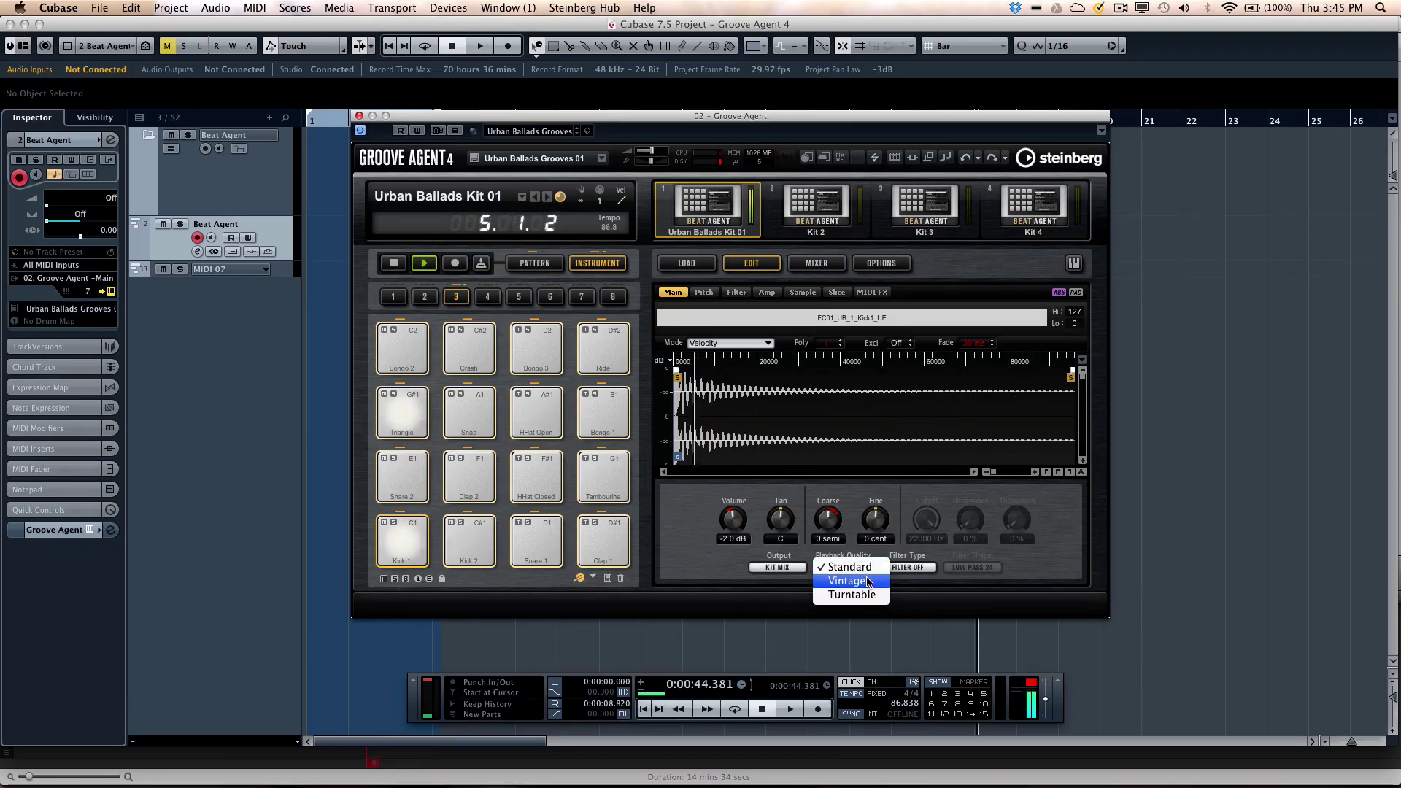
pyautogui.click(867, 581)
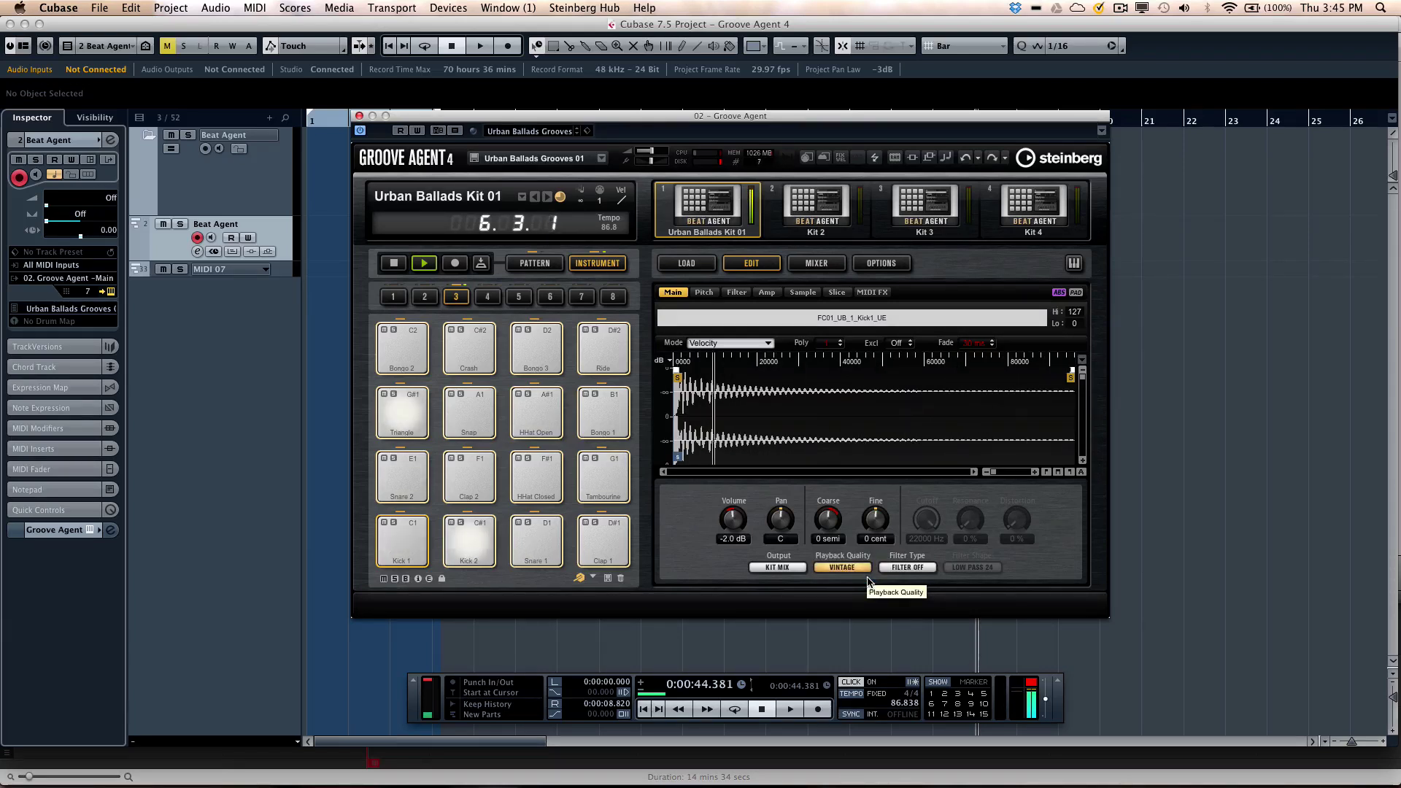
pyautogui.click(856, 568)
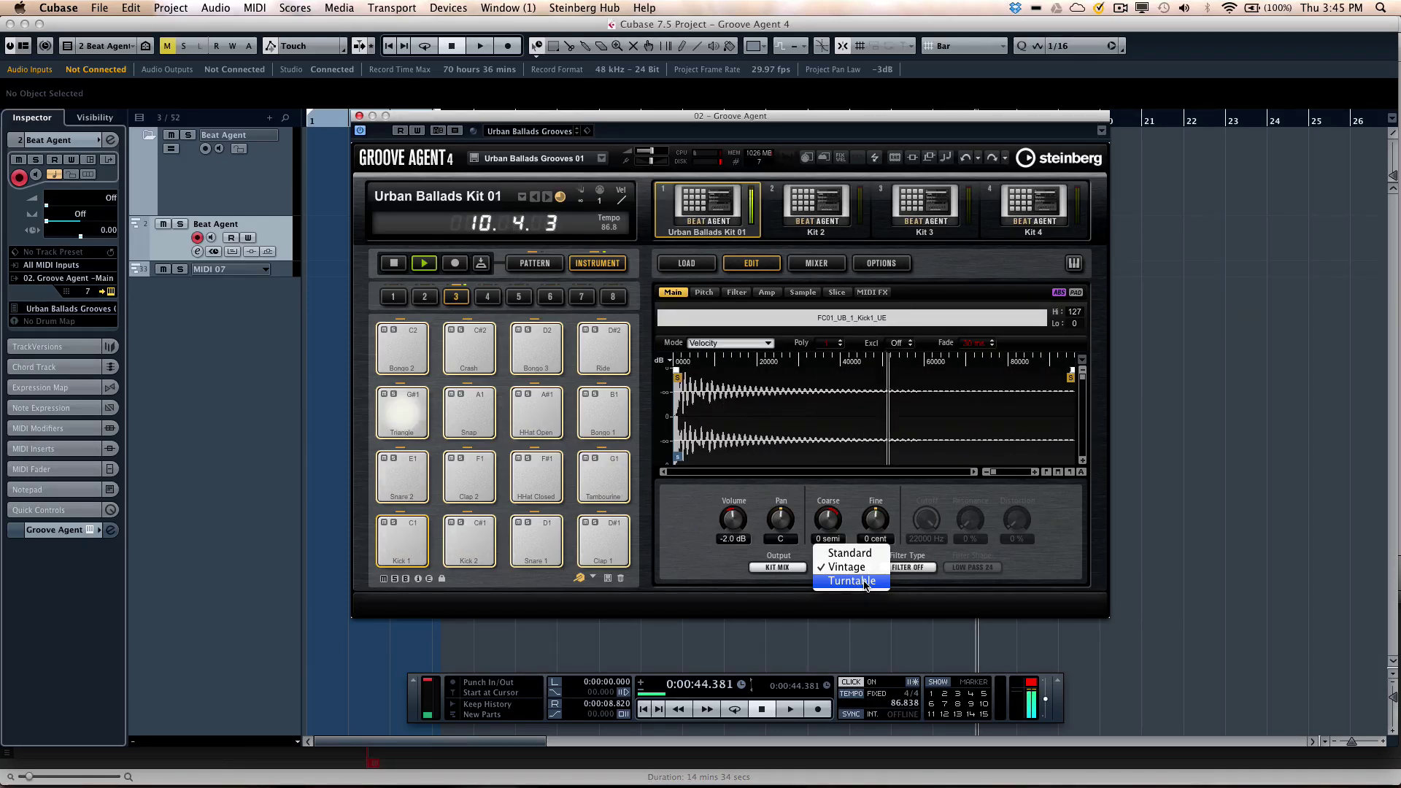
pyautogui.click(865, 583)
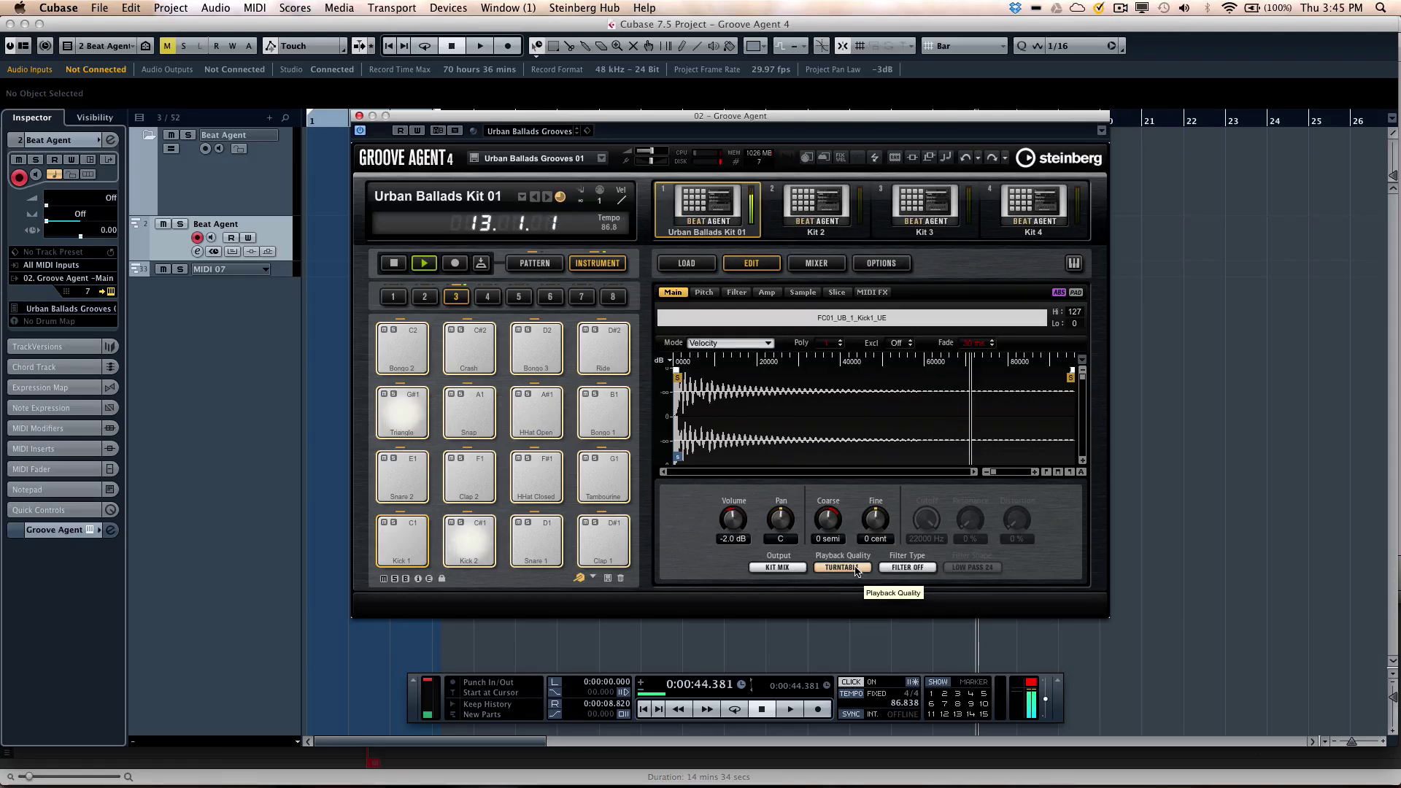
pyautogui.click(860, 570)
pyautogui.click(861, 541)
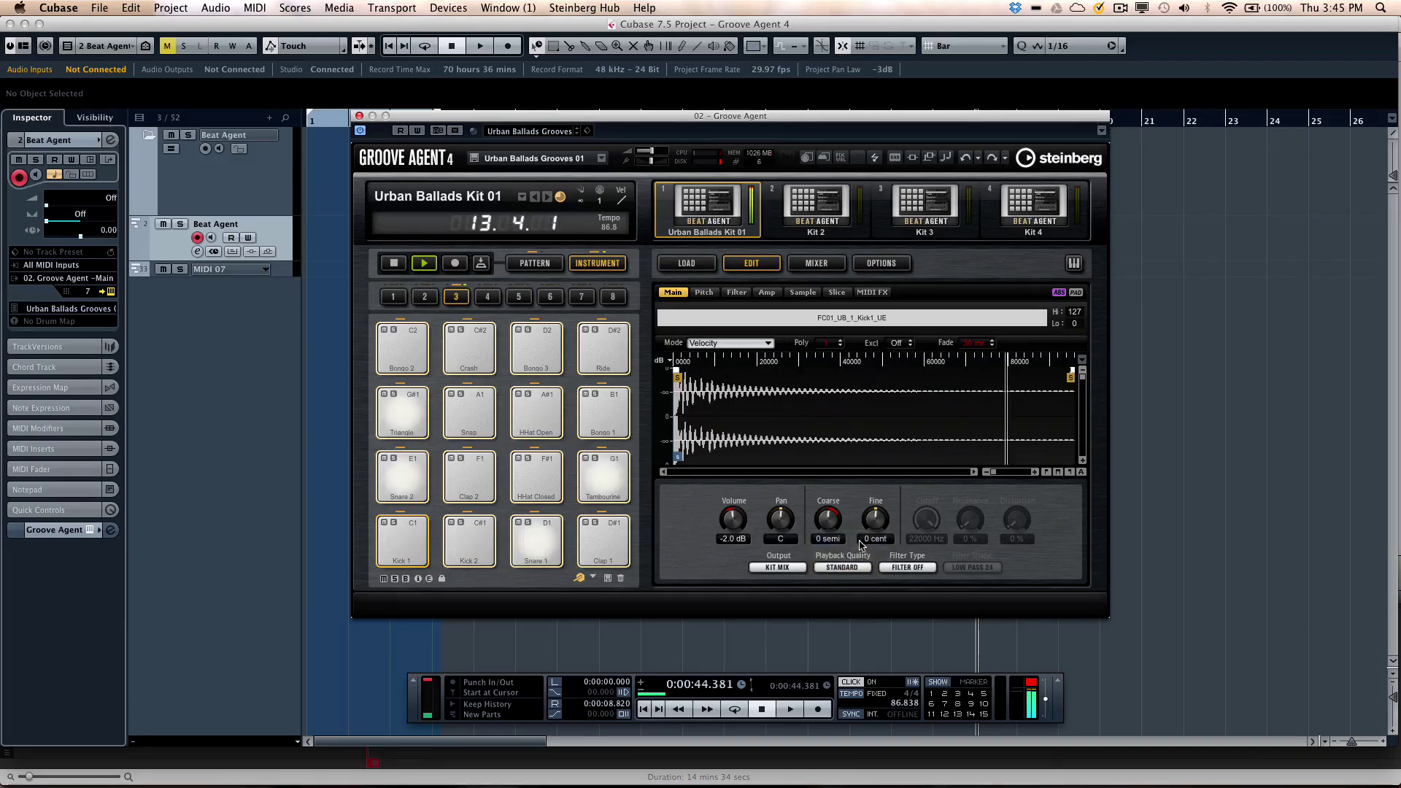
pyautogui.click(847, 569)
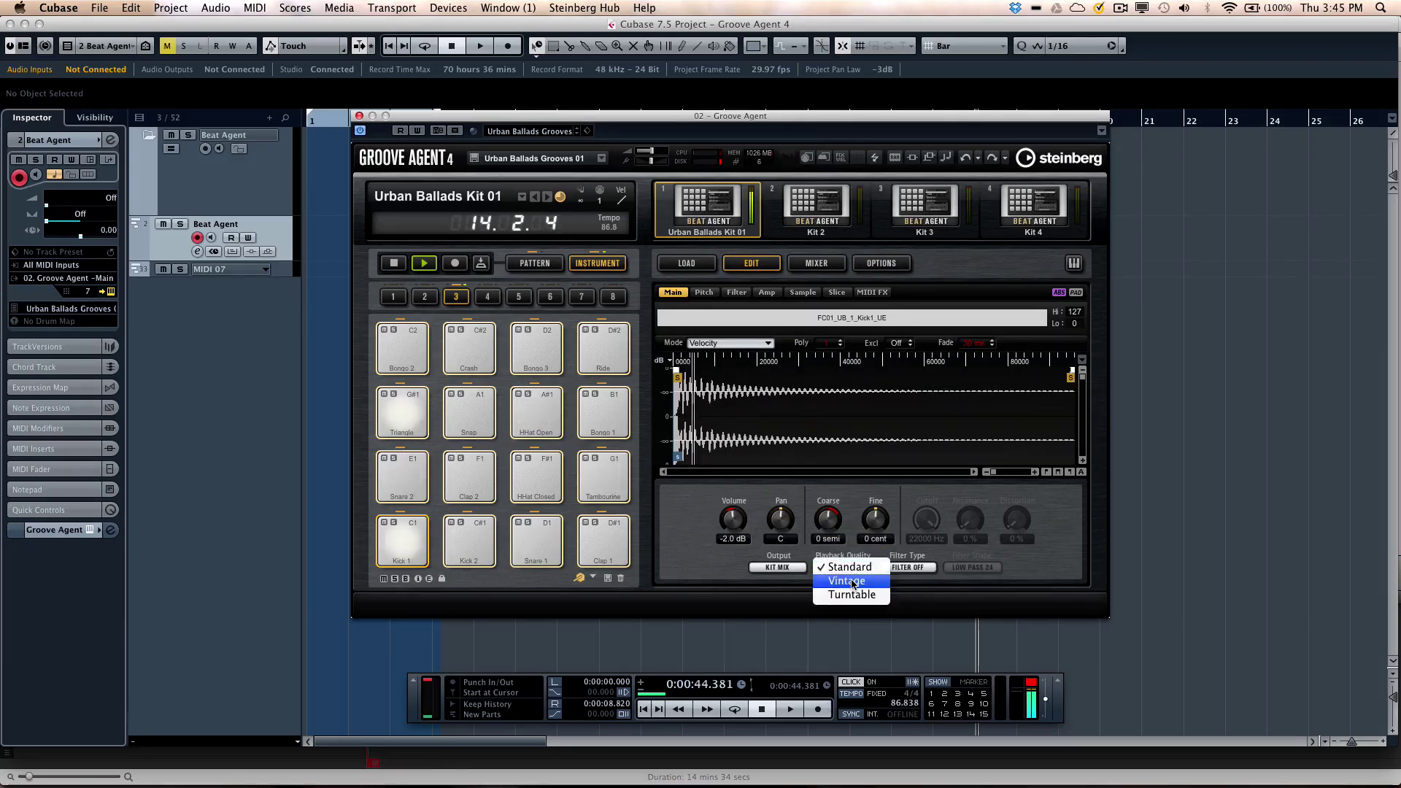
pyautogui.click(849, 581)
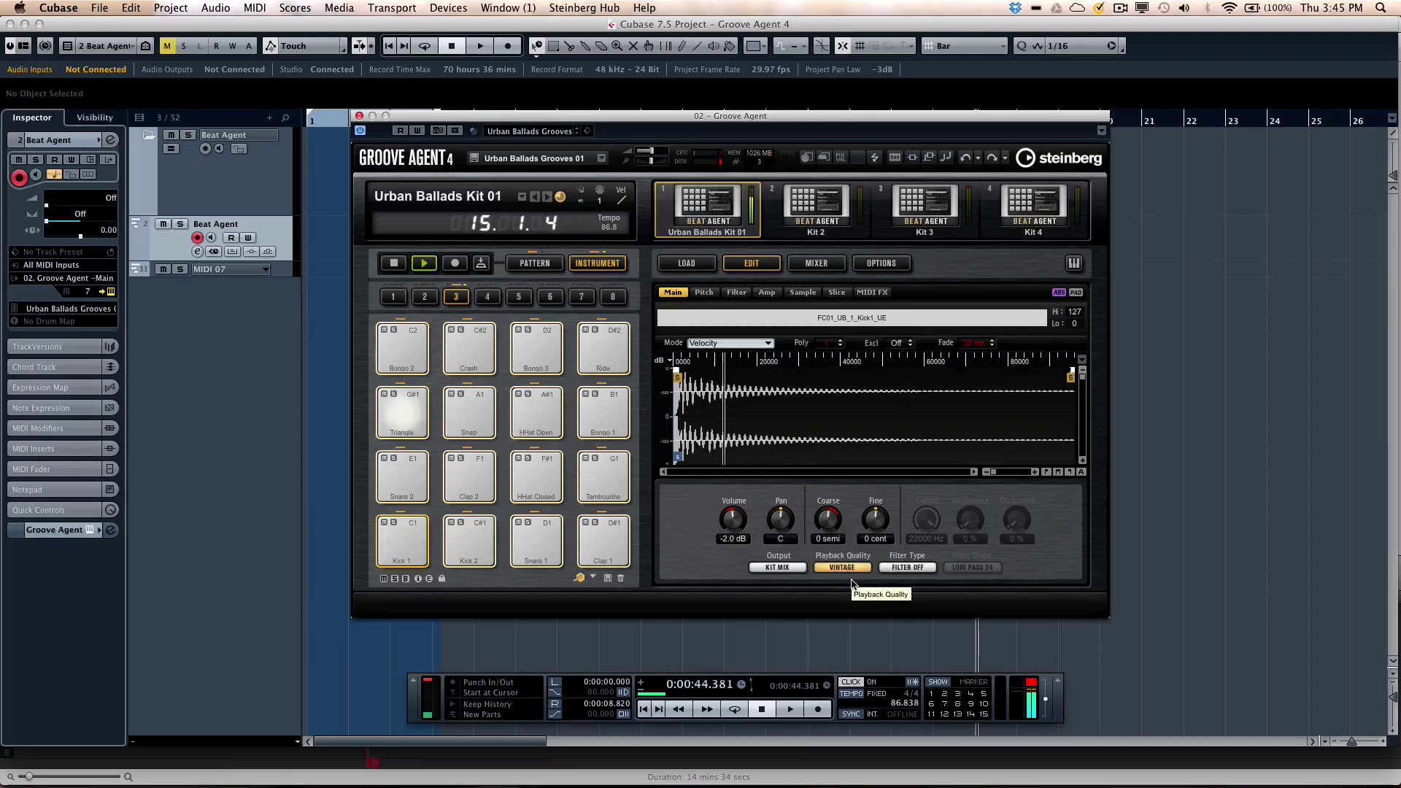
pyautogui.click(856, 572)
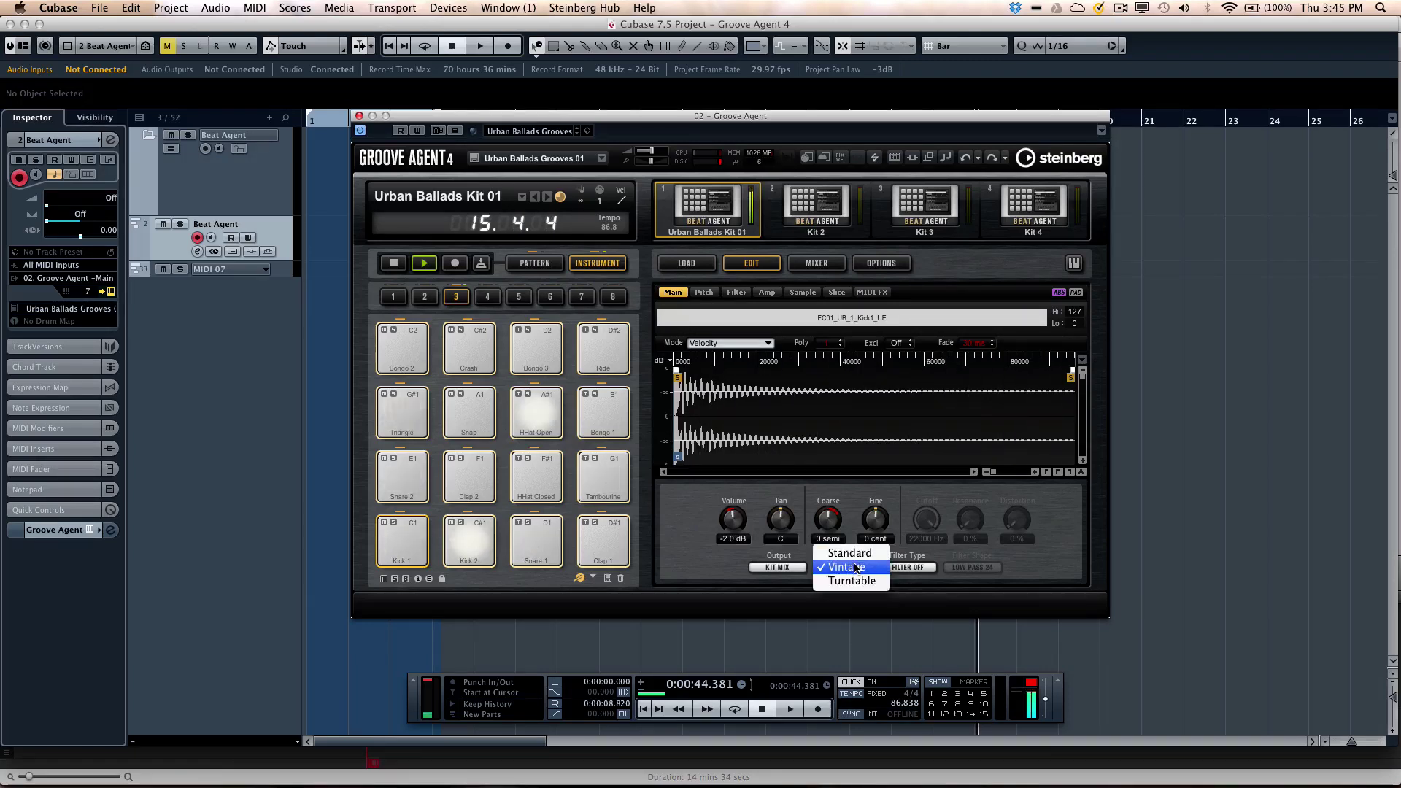
pyautogui.click(858, 582)
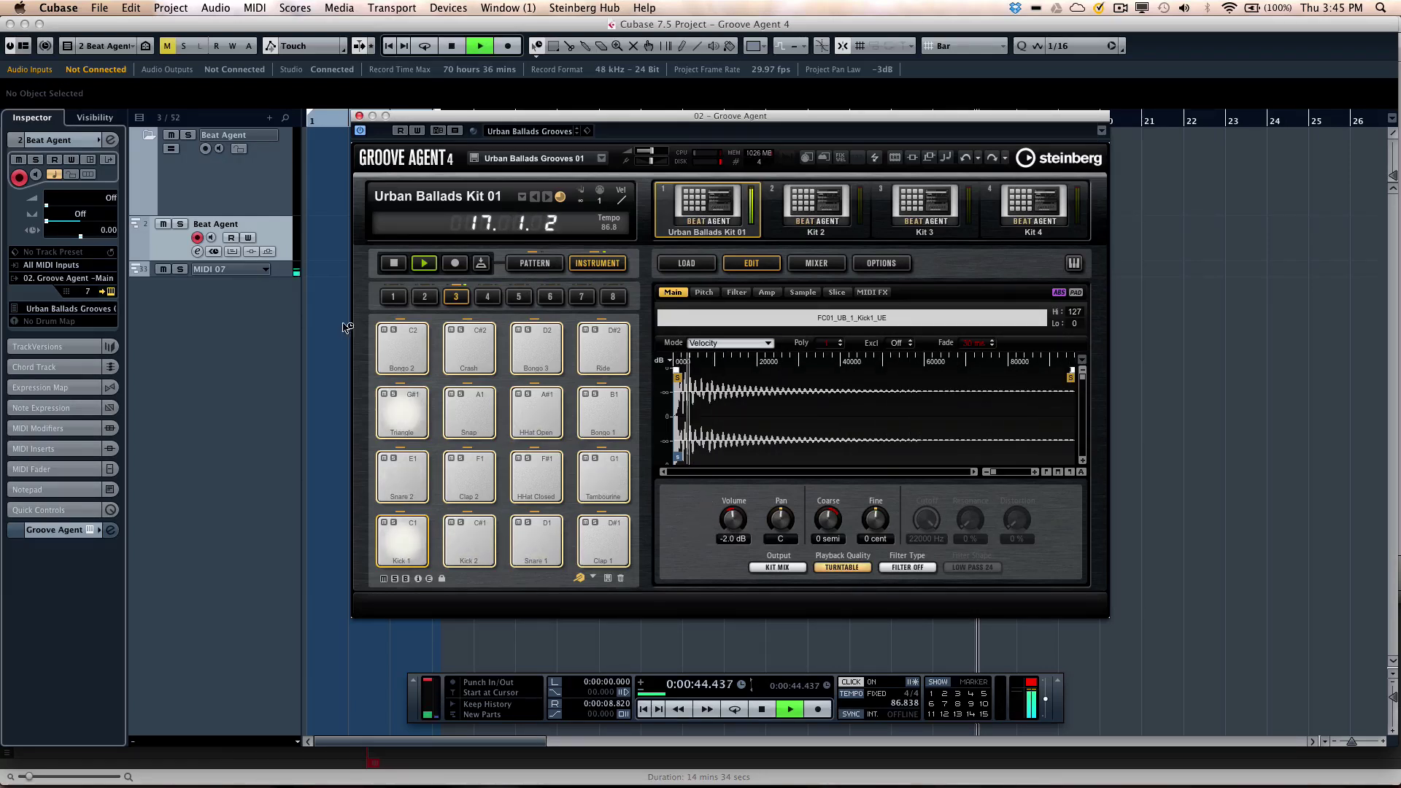
# - Stop the pattern and audition Kick 2, Clap 2, Ride and Snare 1, ending on Kick 2
pyautogui.click(424, 263)
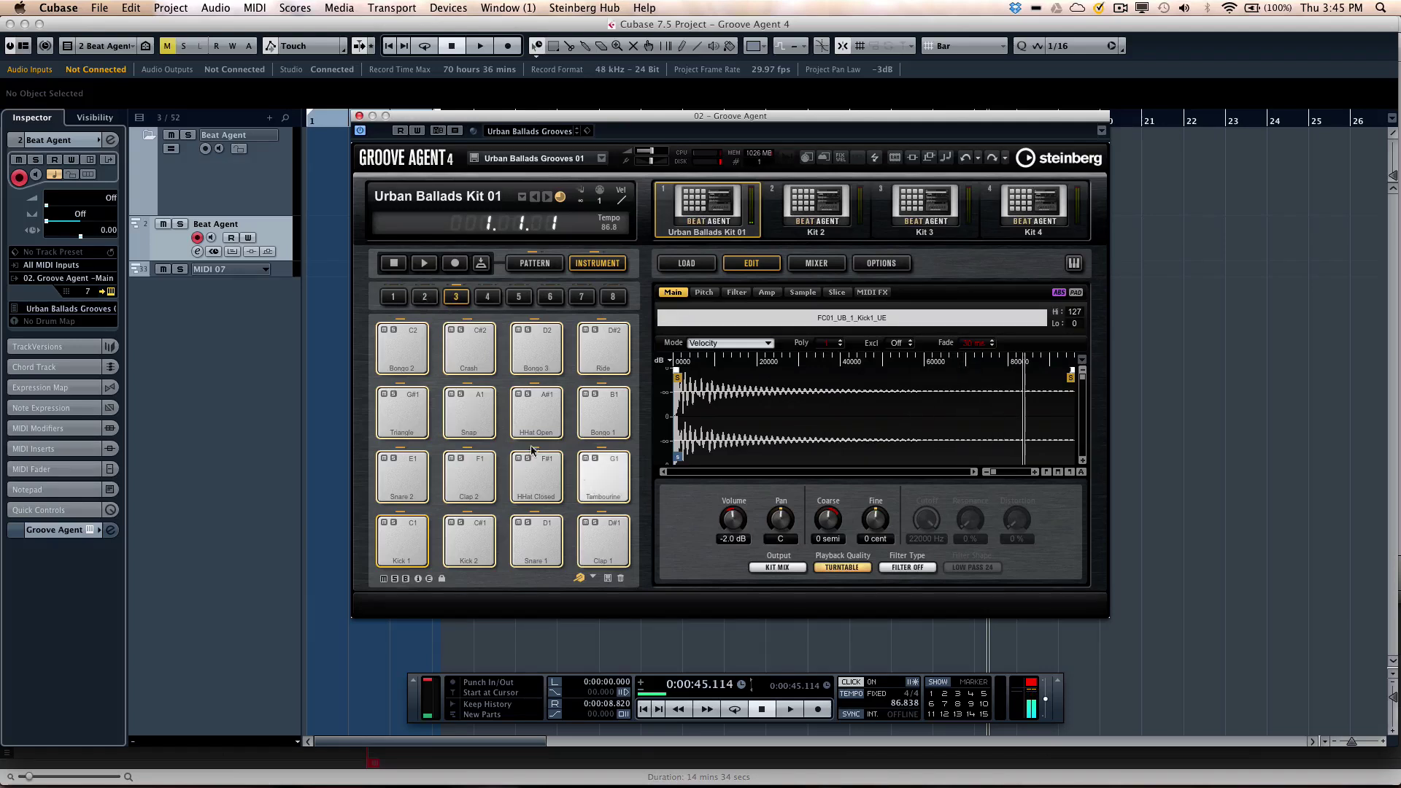
pyautogui.click(461, 550)
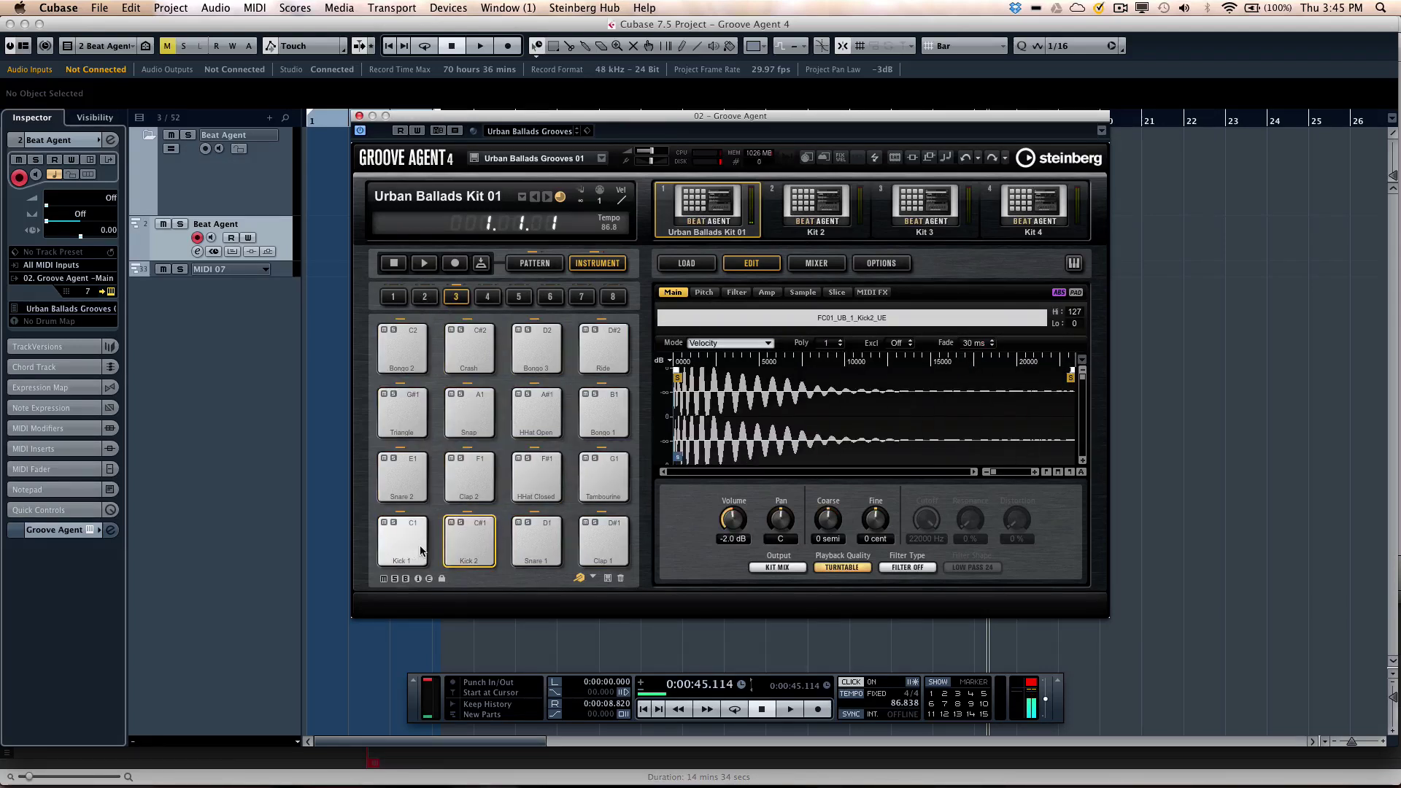
pyautogui.click(476, 503)
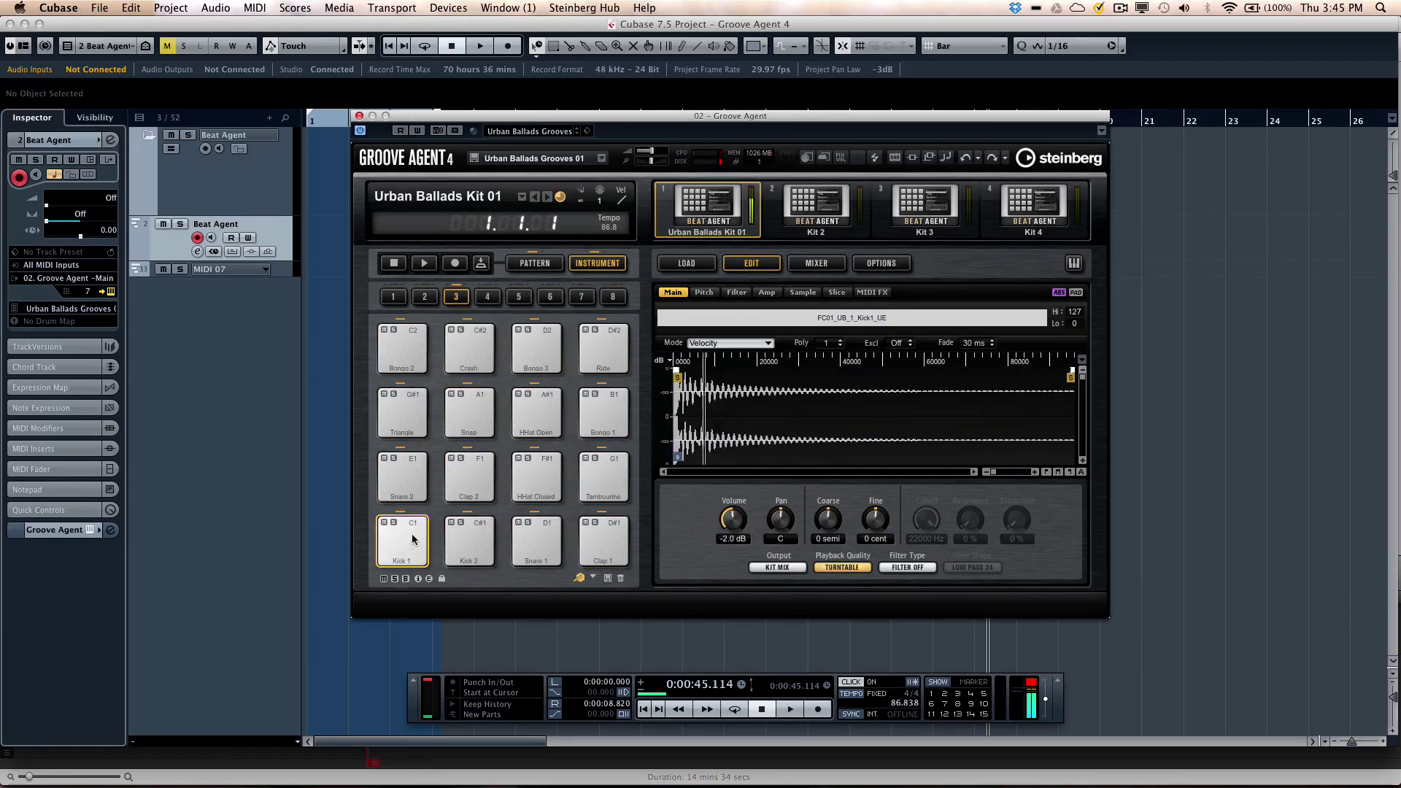
pyautogui.click(603, 344)
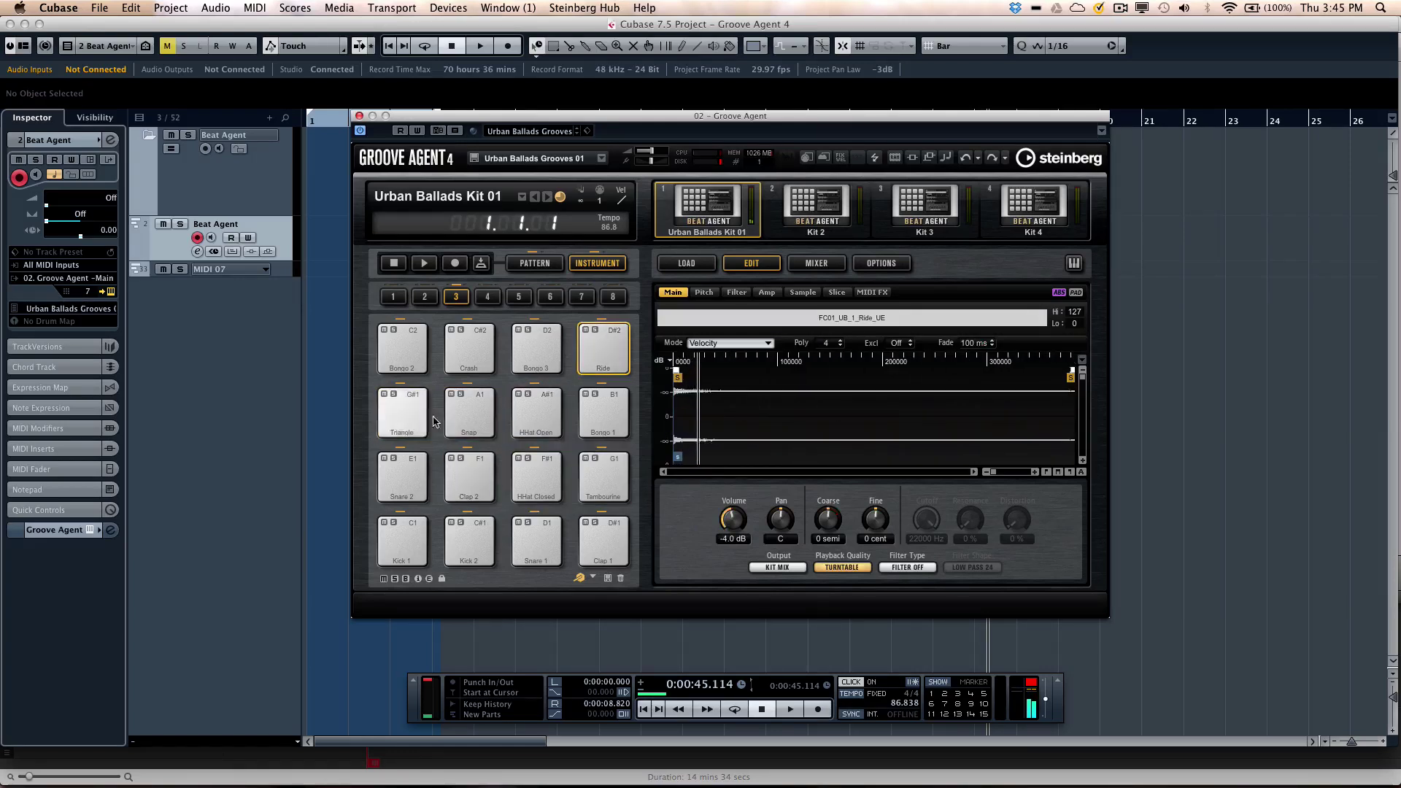
pyautogui.click(532, 540)
pyautogui.click(471, 552)
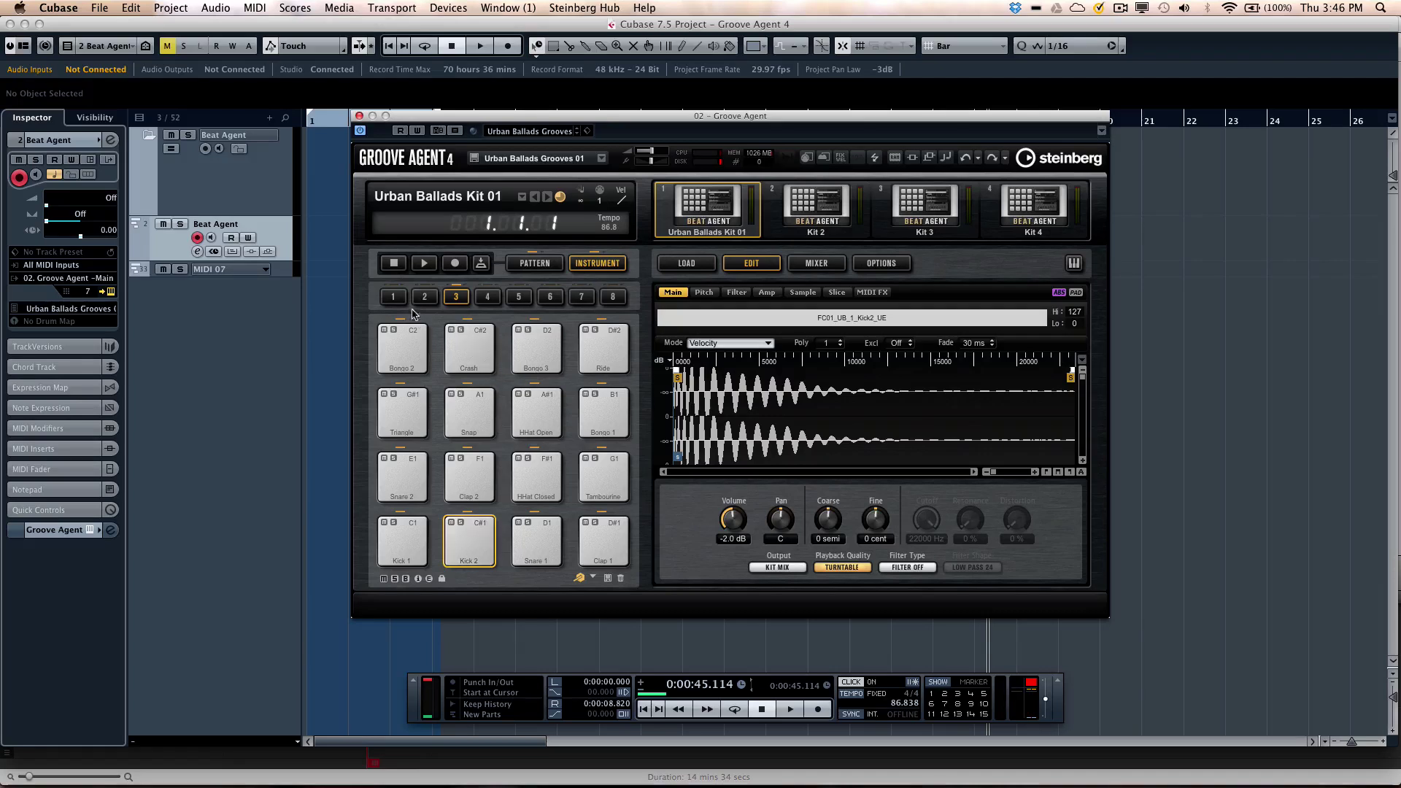
# - Start the pattern playing and briefly run and stop the Cubase transport
pyautogui.click(424, 263)
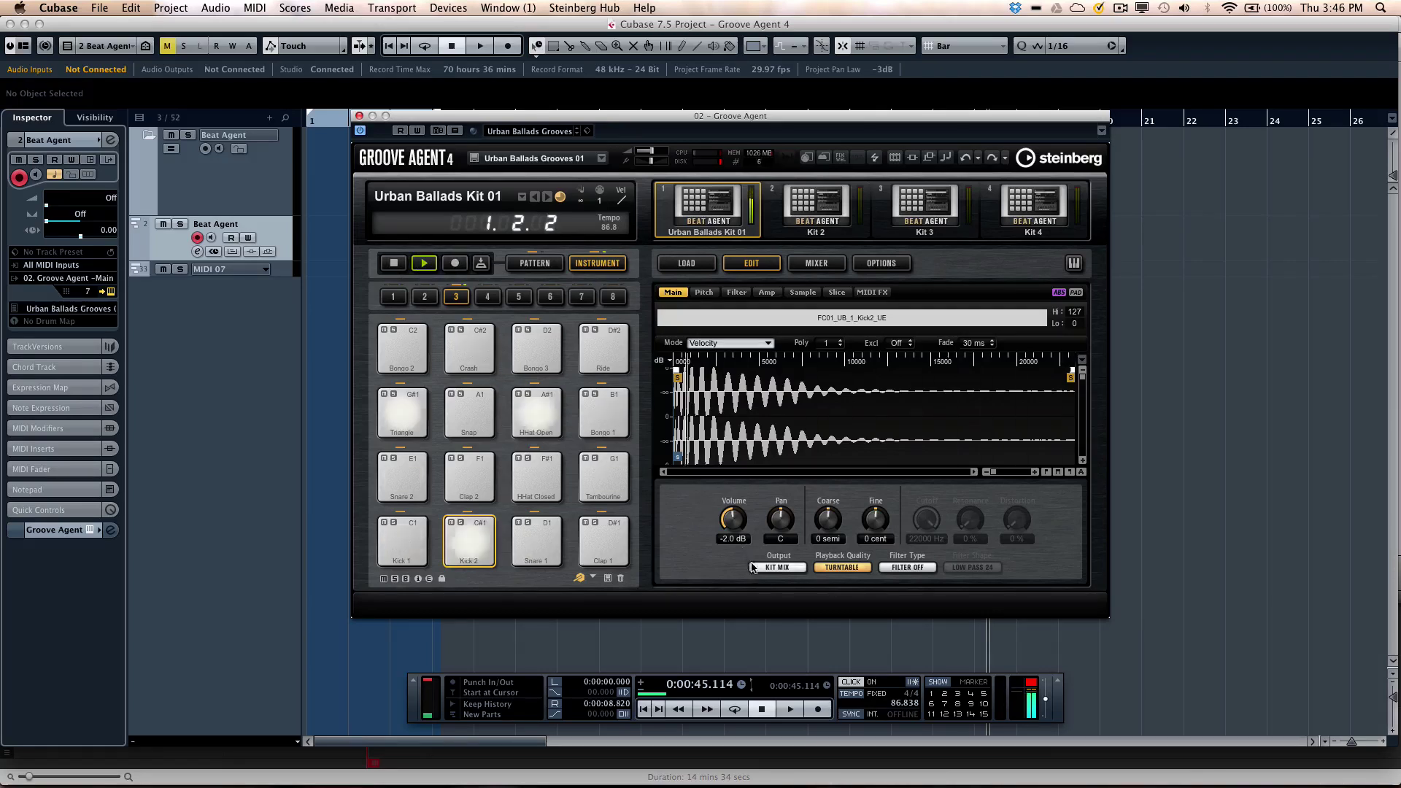
pyautogui.press('space')
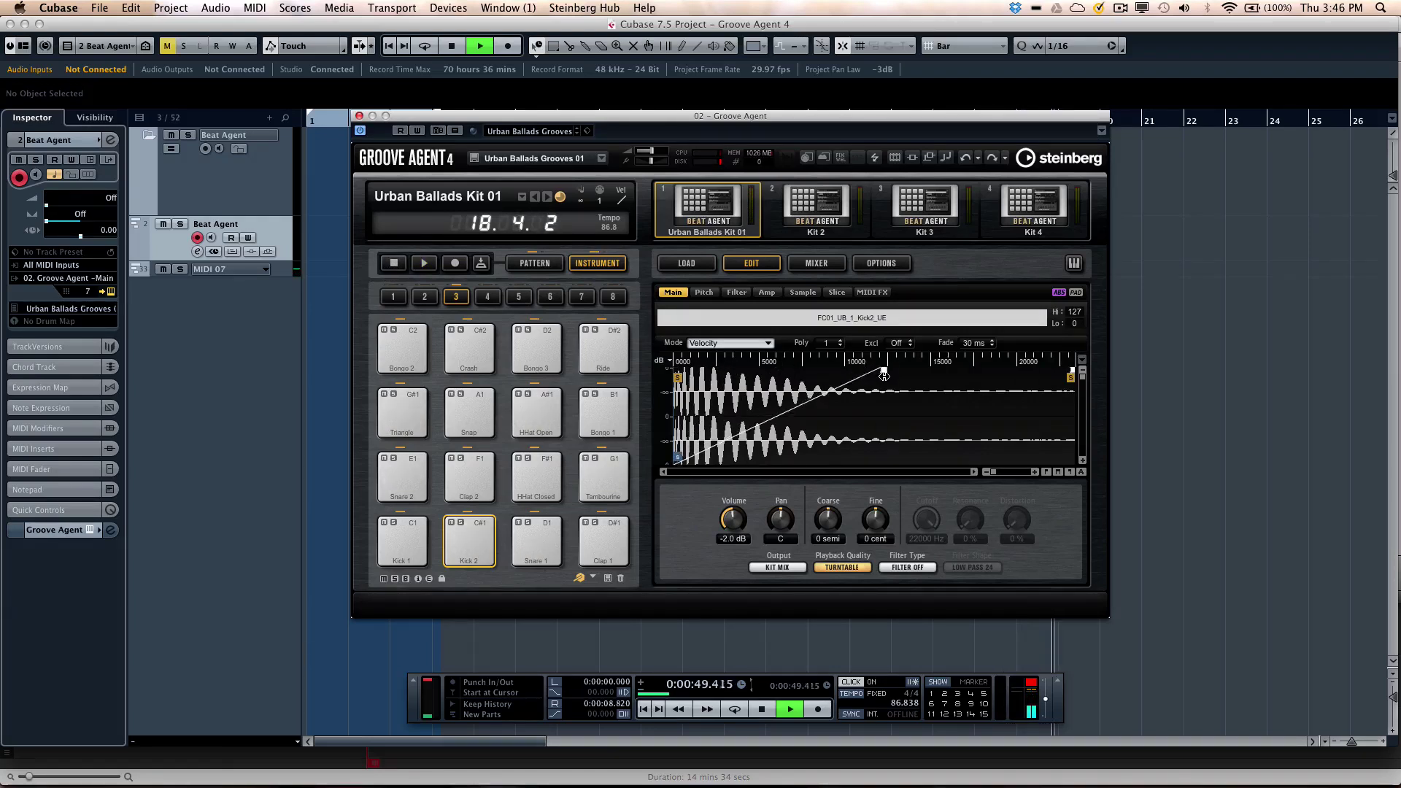
pyautogui.press('space')
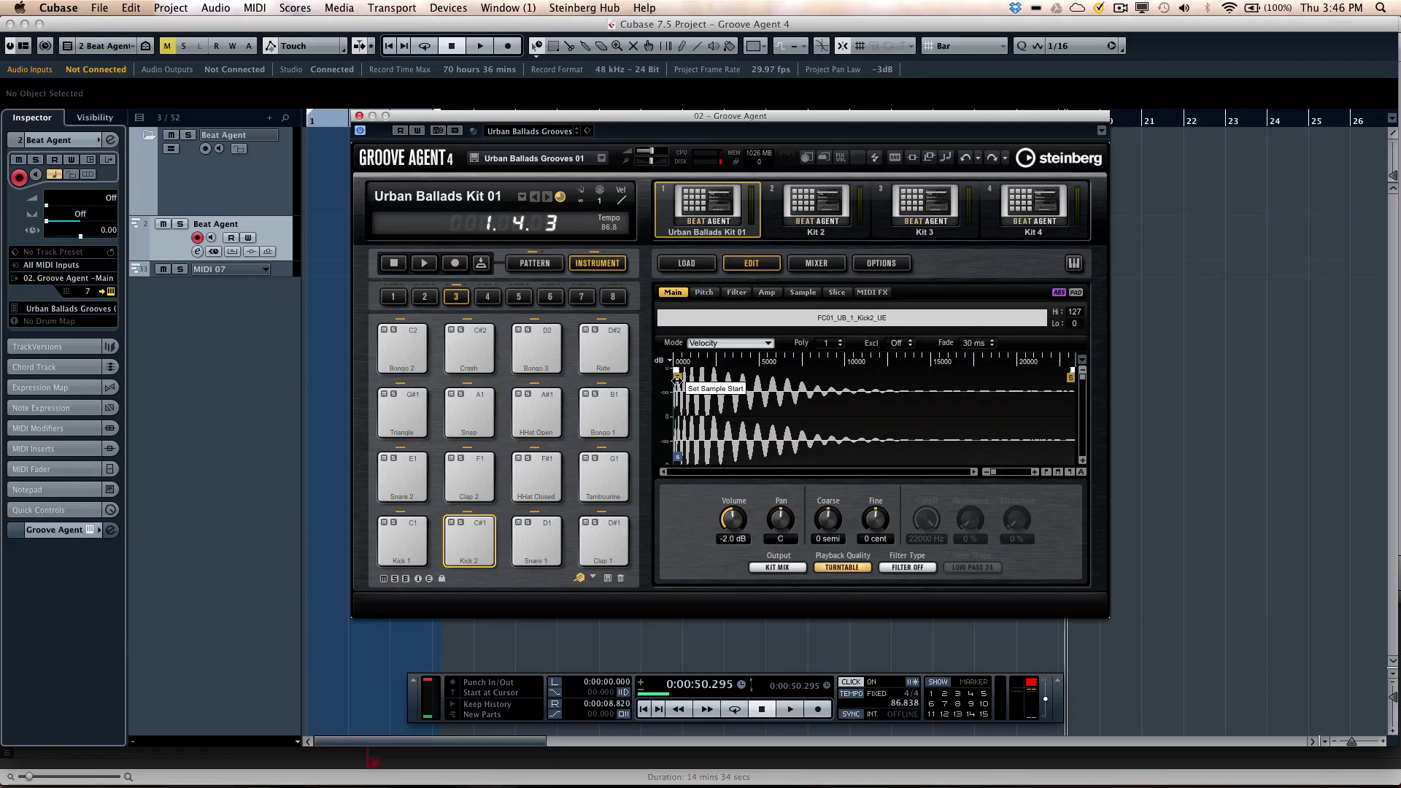
# - Move Kick 2's sample start marker to the waveform's left edge and zoom in
pyautogui.moveTo(737, 378); pyautogui.dragTo(616, 403)
pyautogui.moveTo(712, 404); pyautogui.dragTo(636, 403)
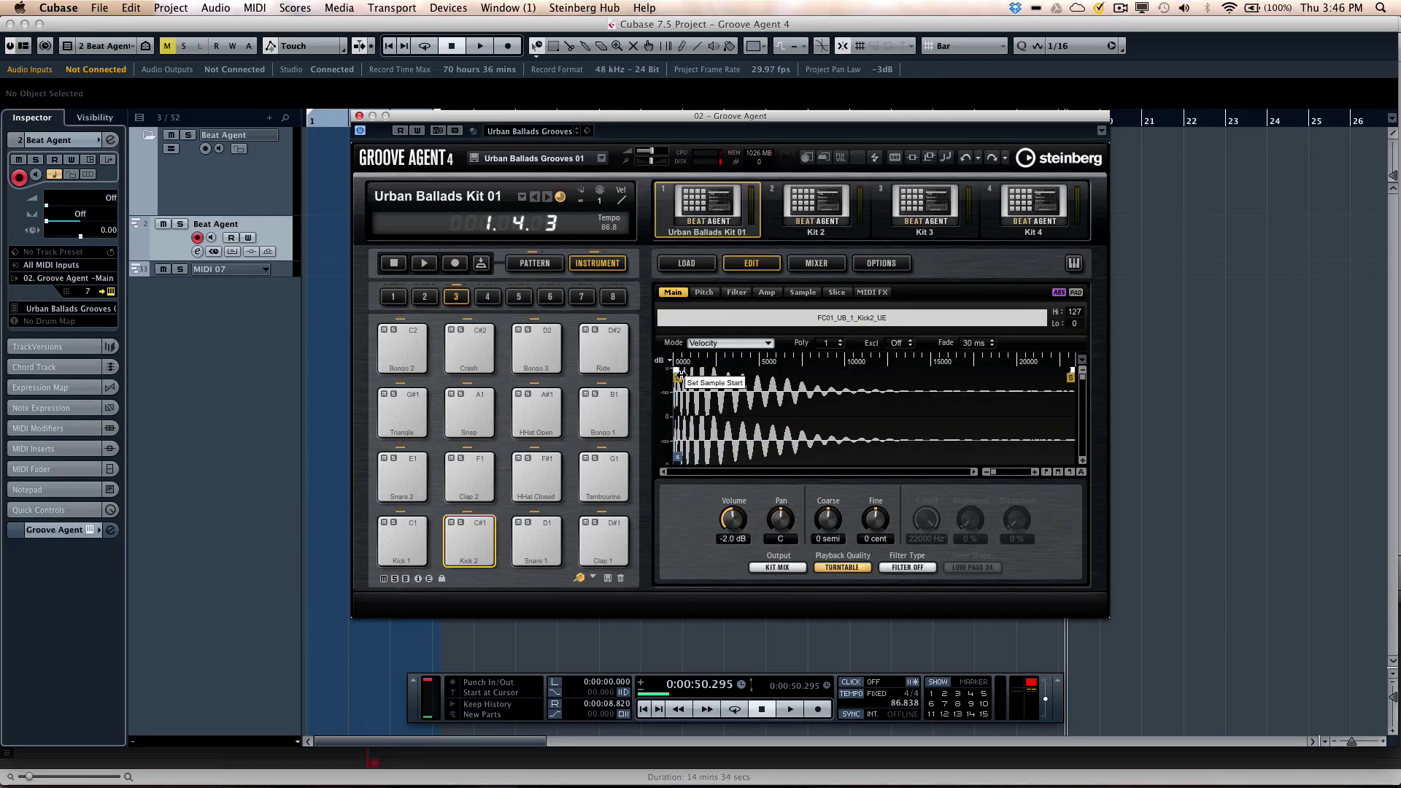
pyautogui.moveTo(693, 375)
pyautogui.mouseDown()
pyautogui.moveTo(703, 445)
pyautogui.moveTo(703, 367)
pyautogui.mouseUp()
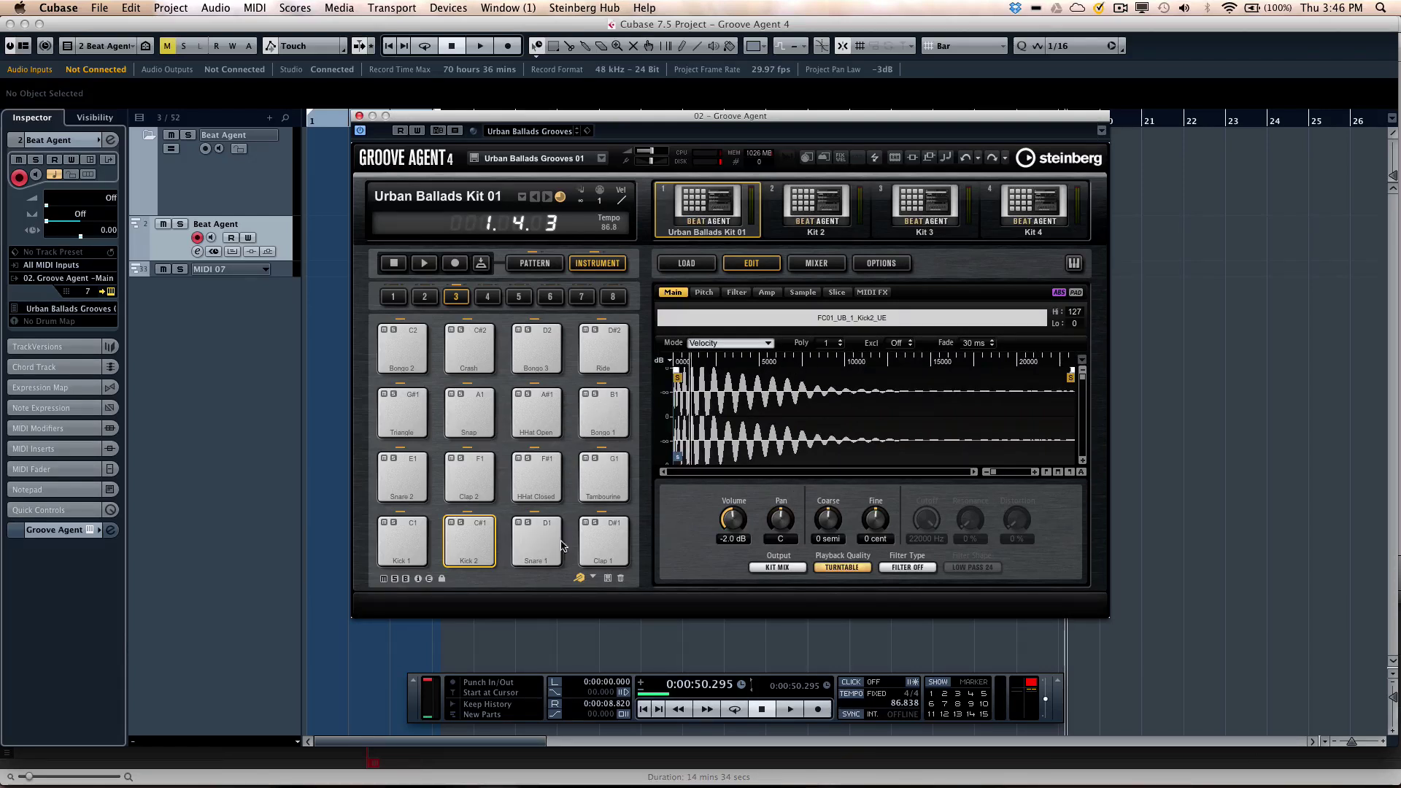
# - With the pattern playing, raise Kick 2's volume, adjust Snare 1's pan and check its volume automation menu
pyautogui.click(426, 267)
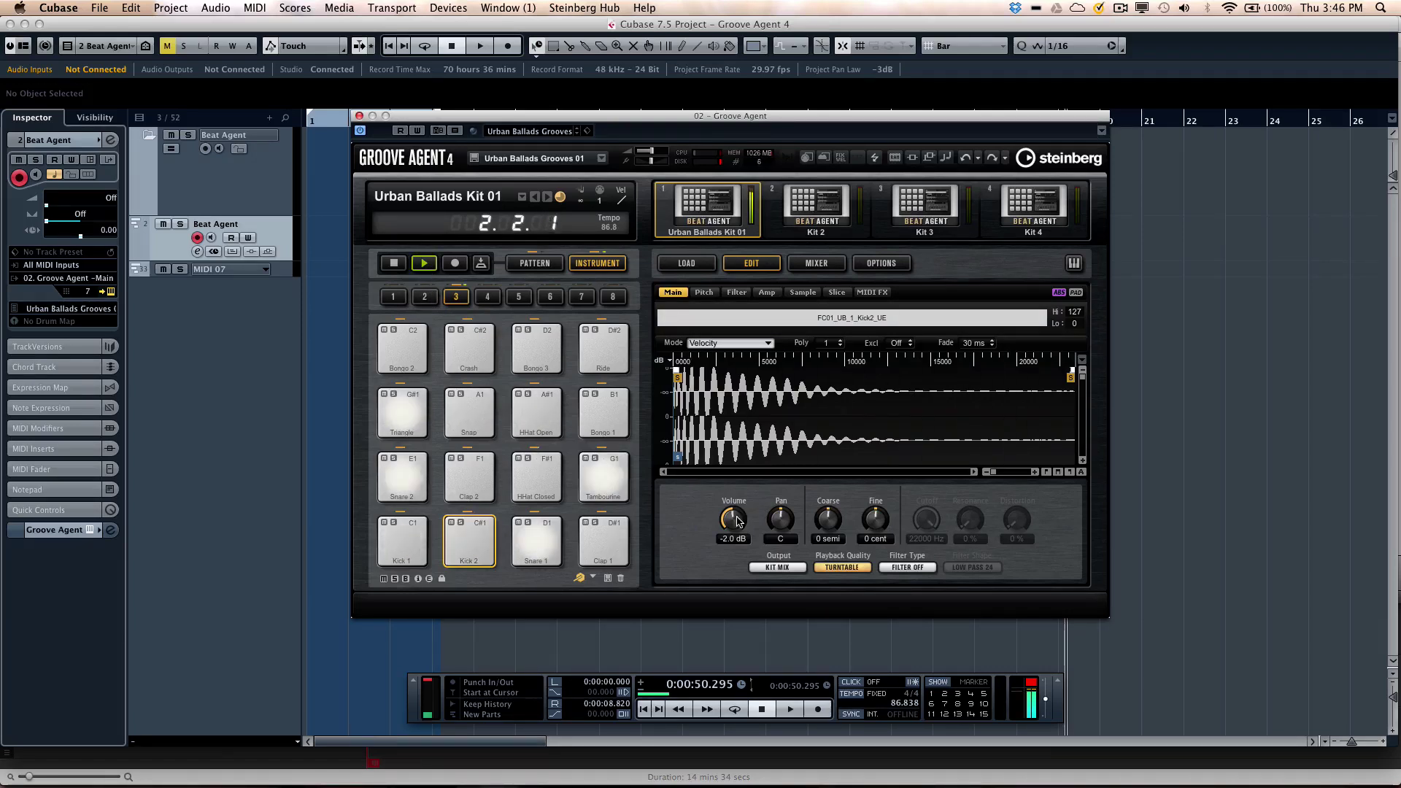
pyautogui.moveTo(737, 521); pyautogui.dragTo(734, 475)
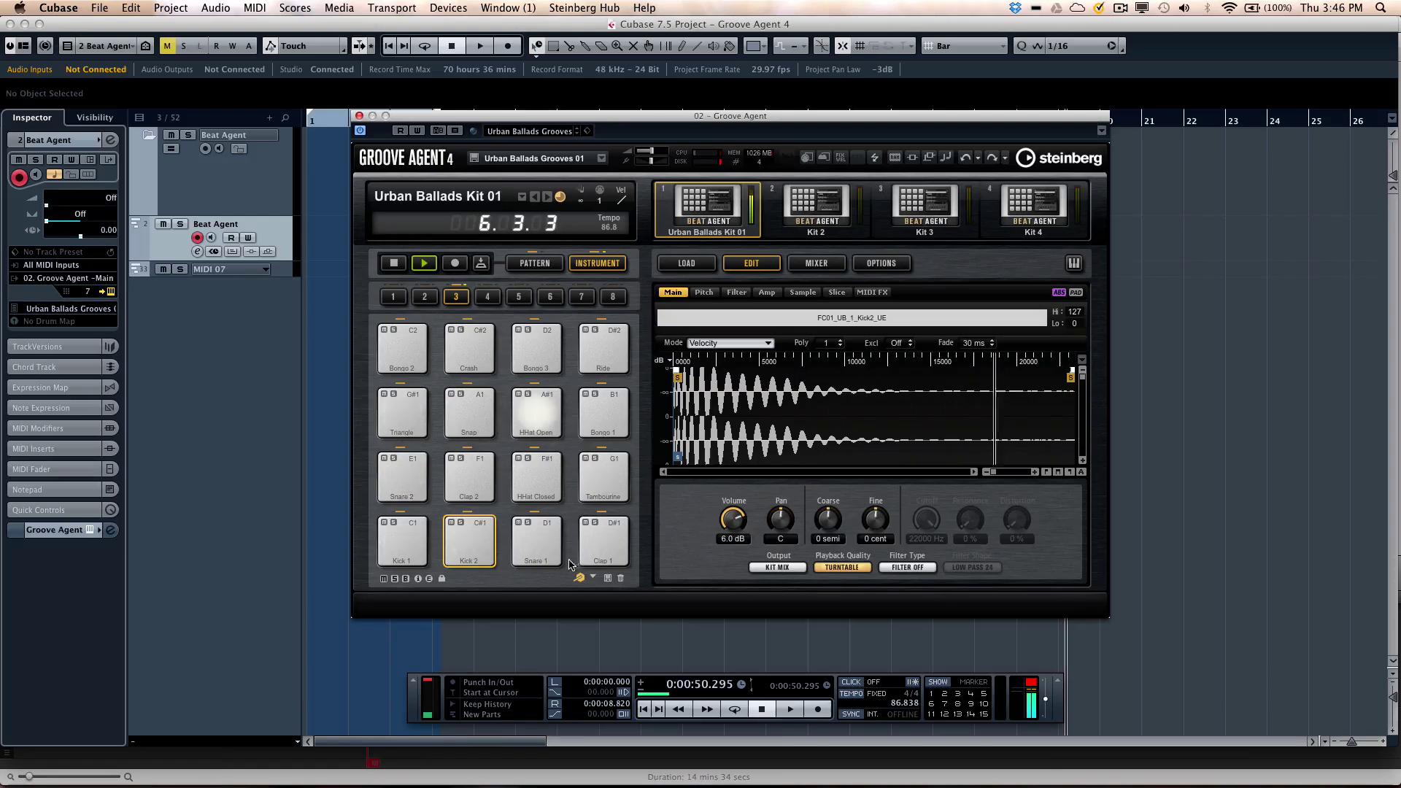
pyautogui.click(533, 540)
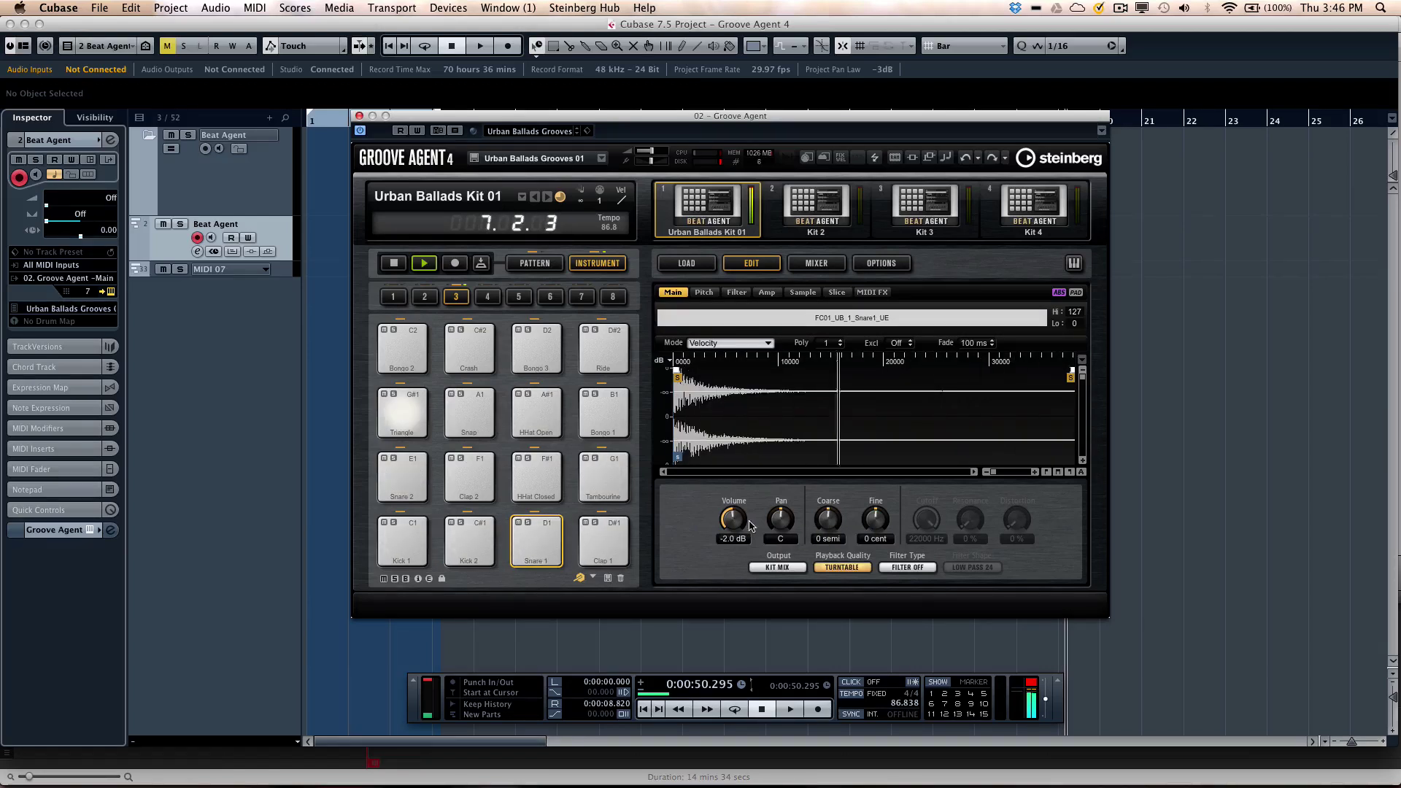
pyautogui.moveTo(778, 524); pyautogui.dragTo(788, 737)
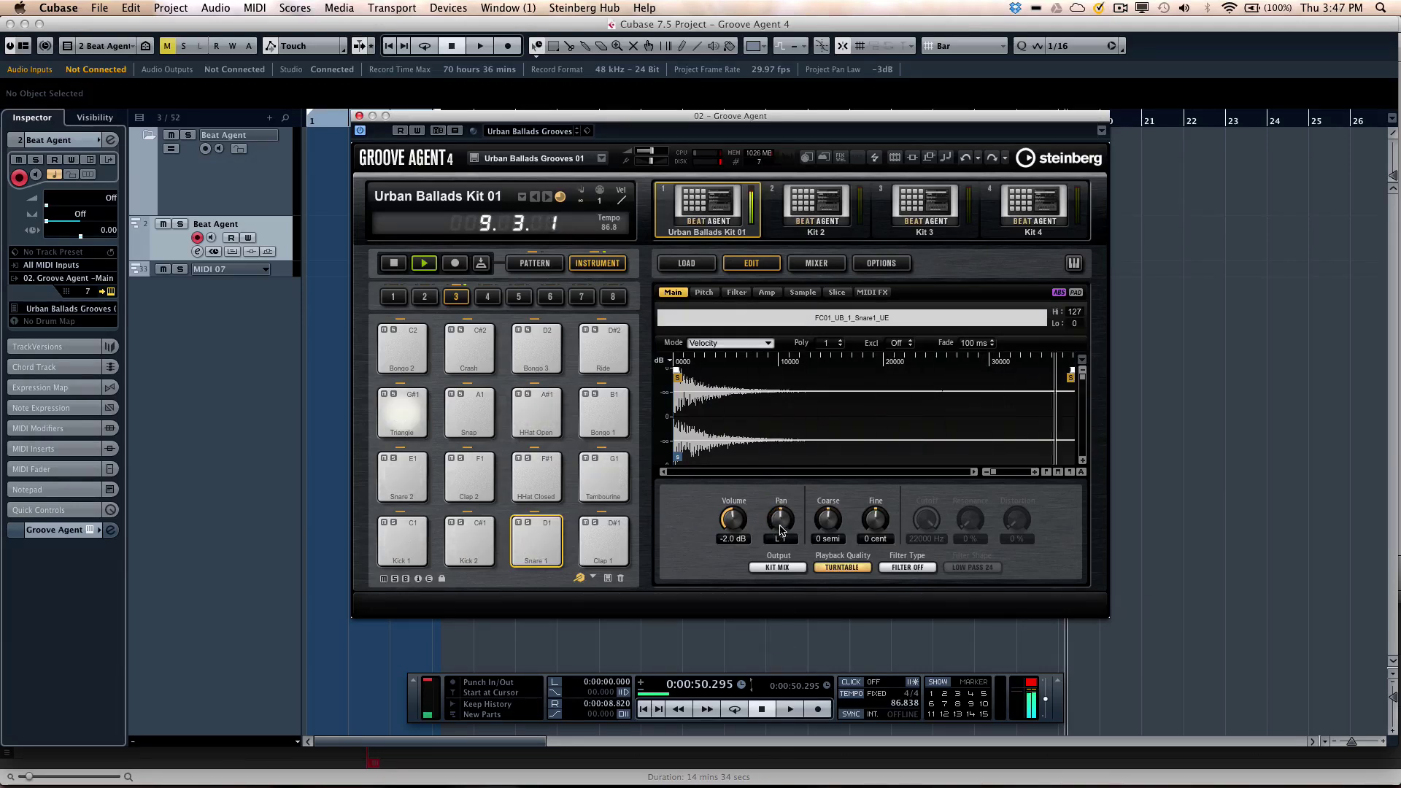
pyautogui.rightClick(729, 520)
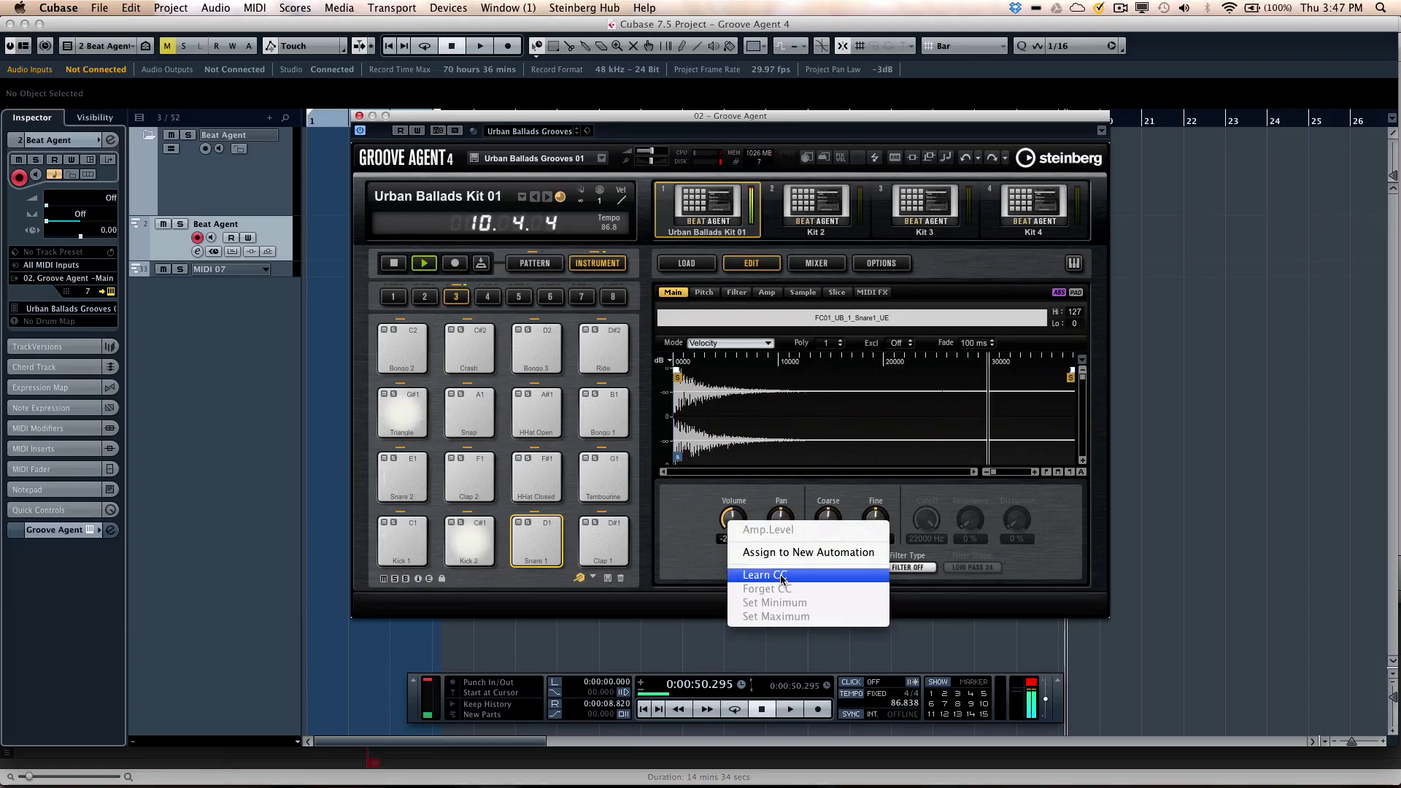
pyautogui.click(672, 516)
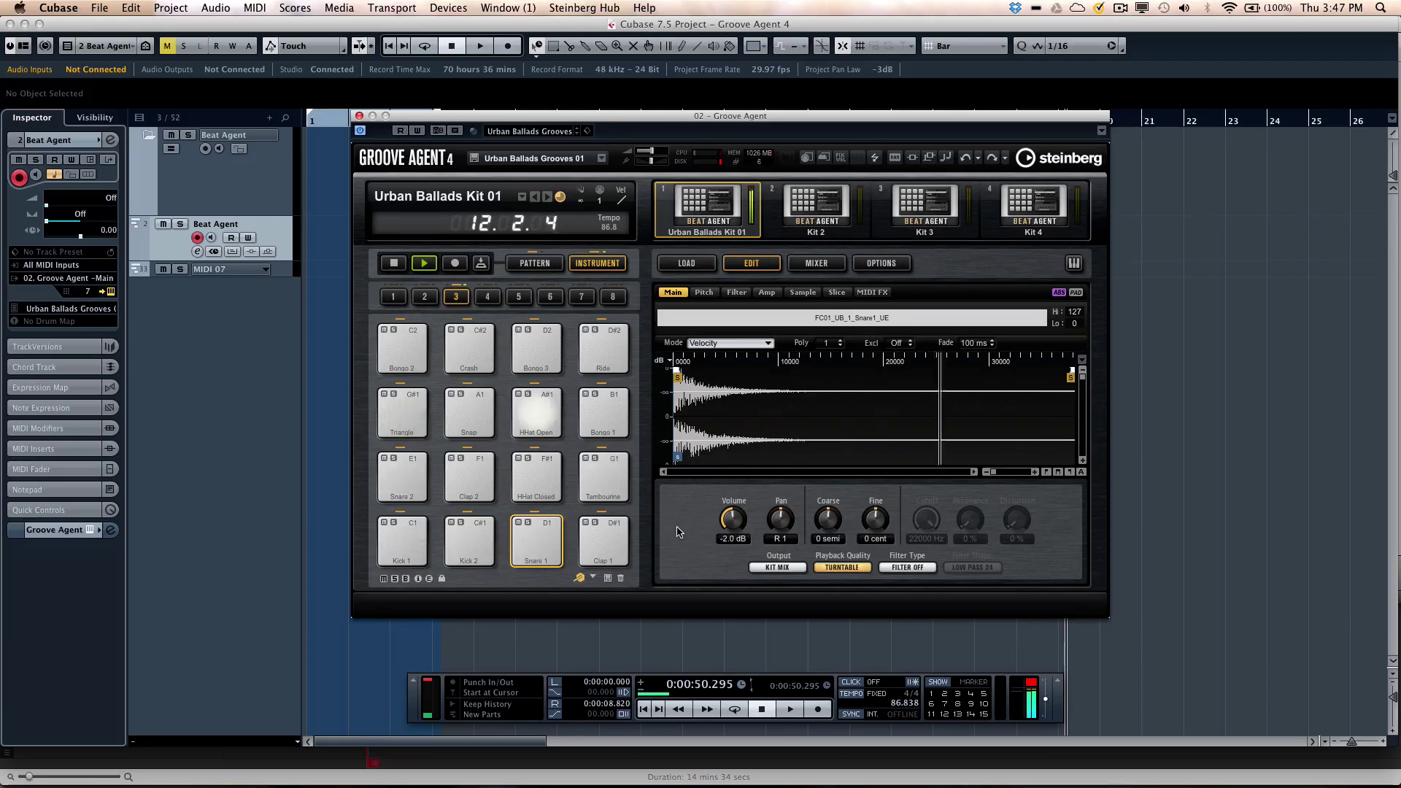
# - Solo Kick 2, set pitch Env Amnt 60 with the envelope peak at 57%/86 ms, then unsolo
pyautogui.click(704, 292)
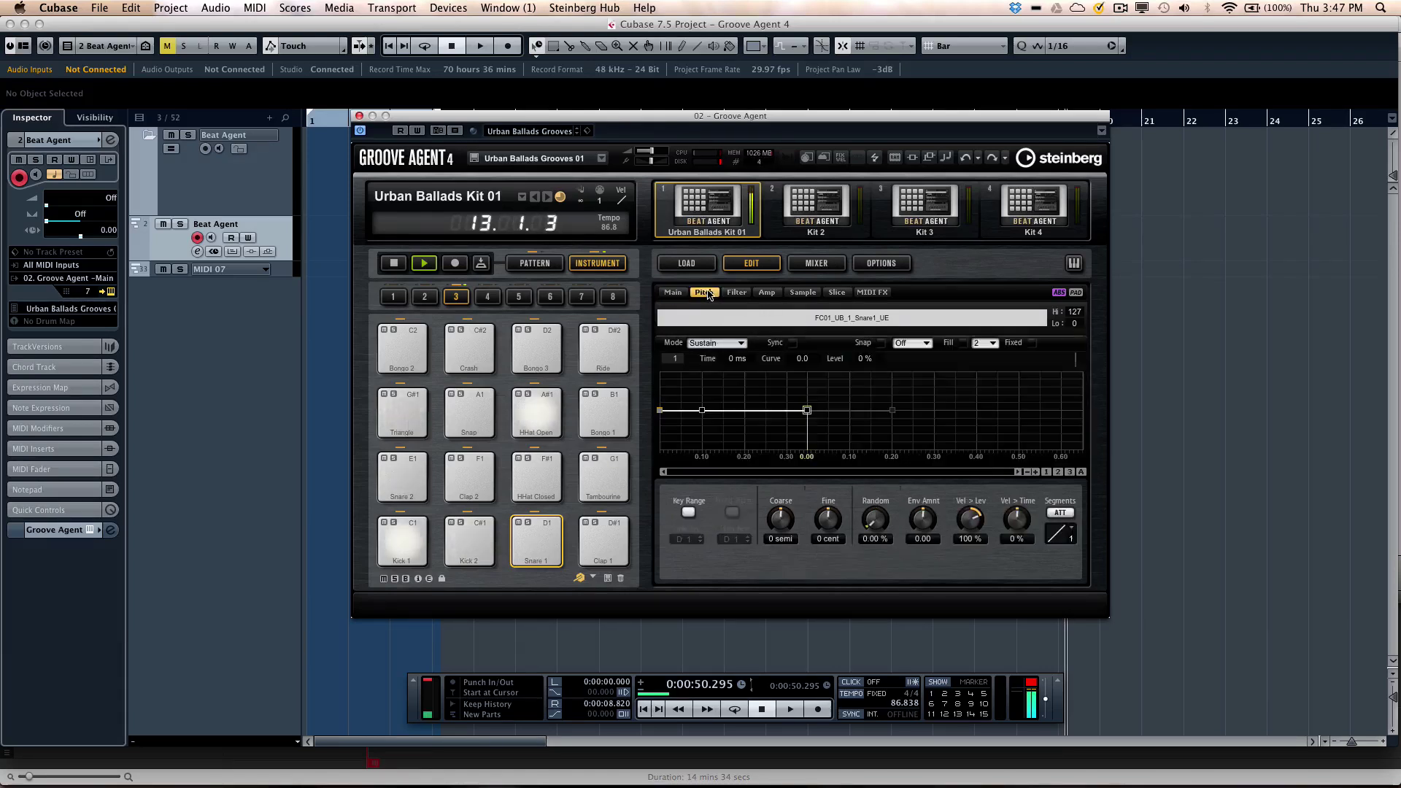
pyautogui.click(476, 540)
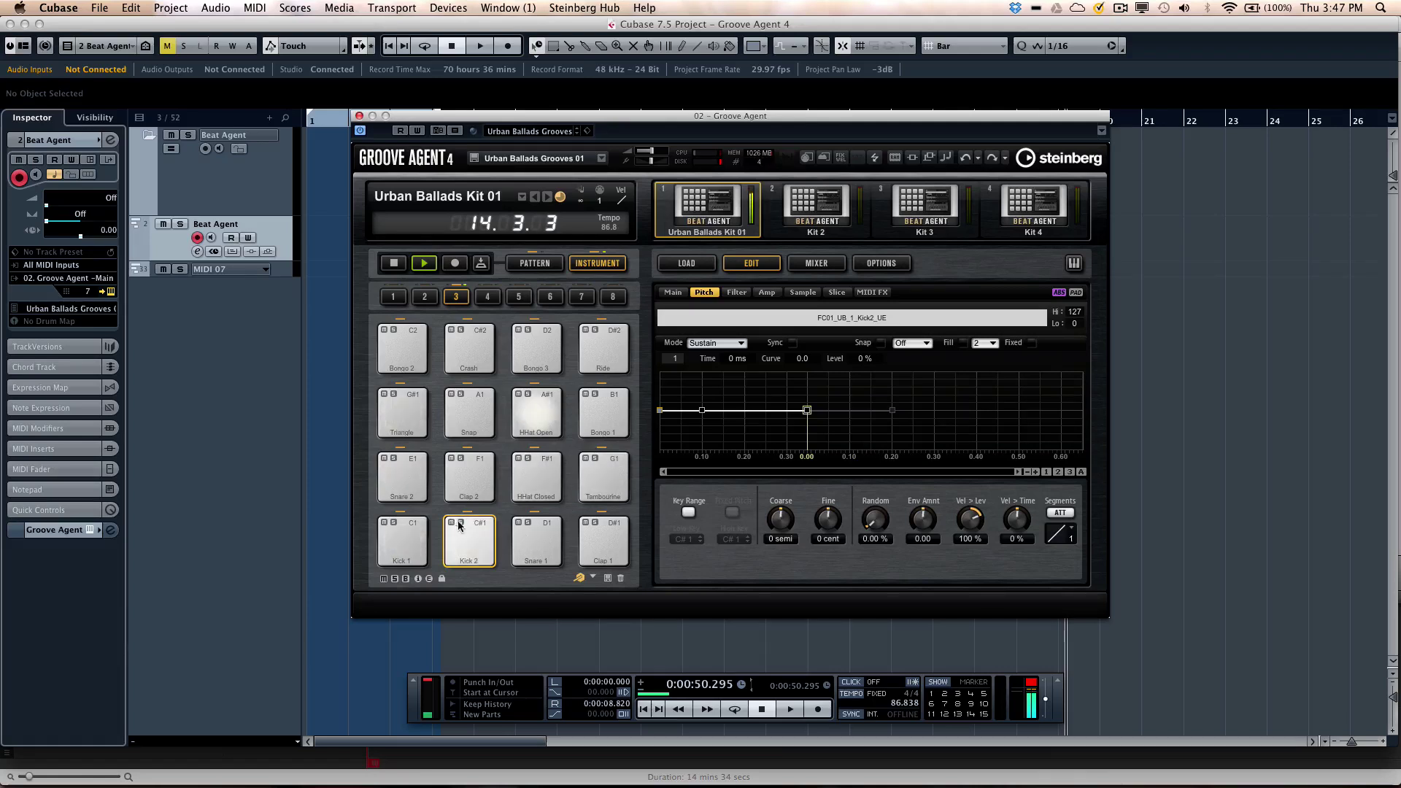
pyautogui.click(461, 523)
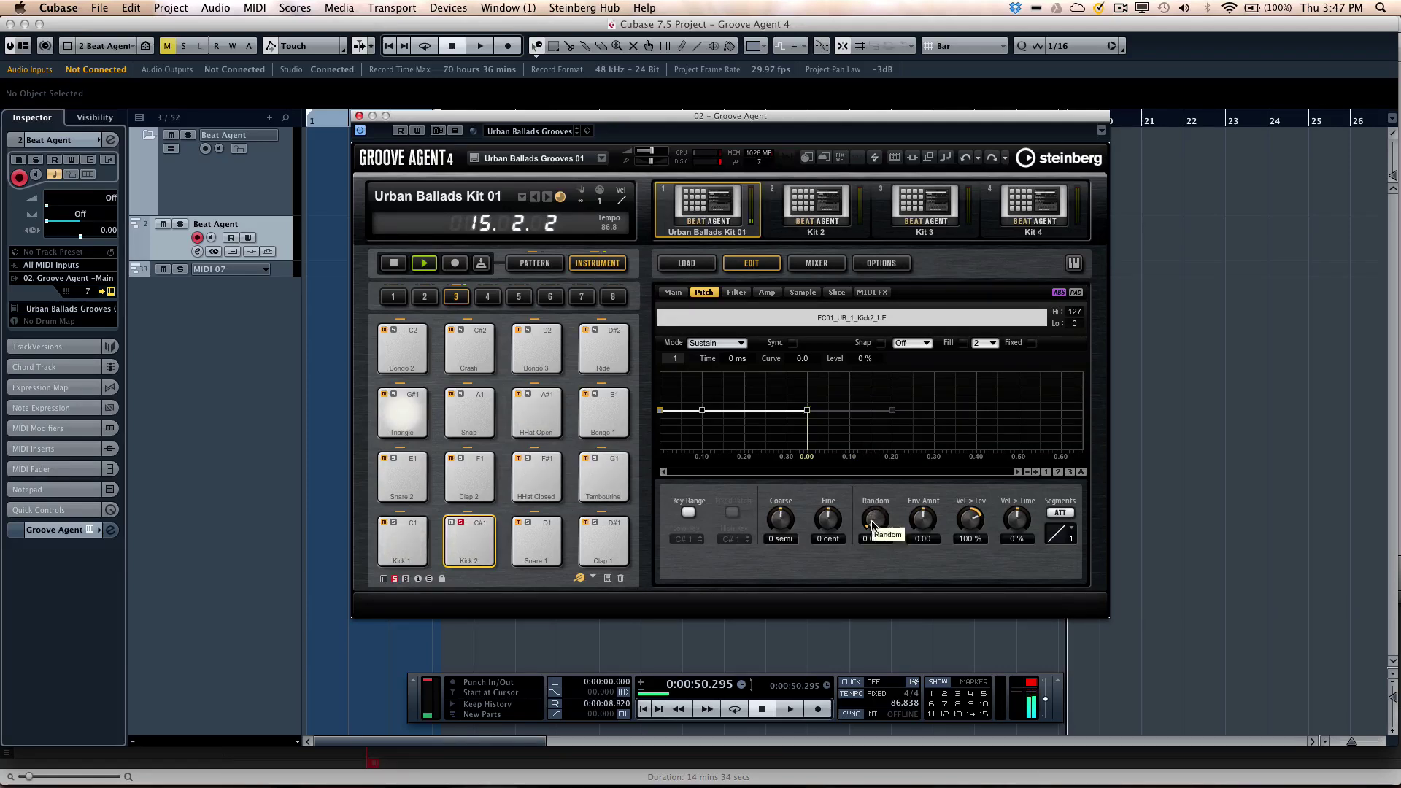
pyautogui.moveTo(931, 524); pyautogui.dragTo(932, 492)
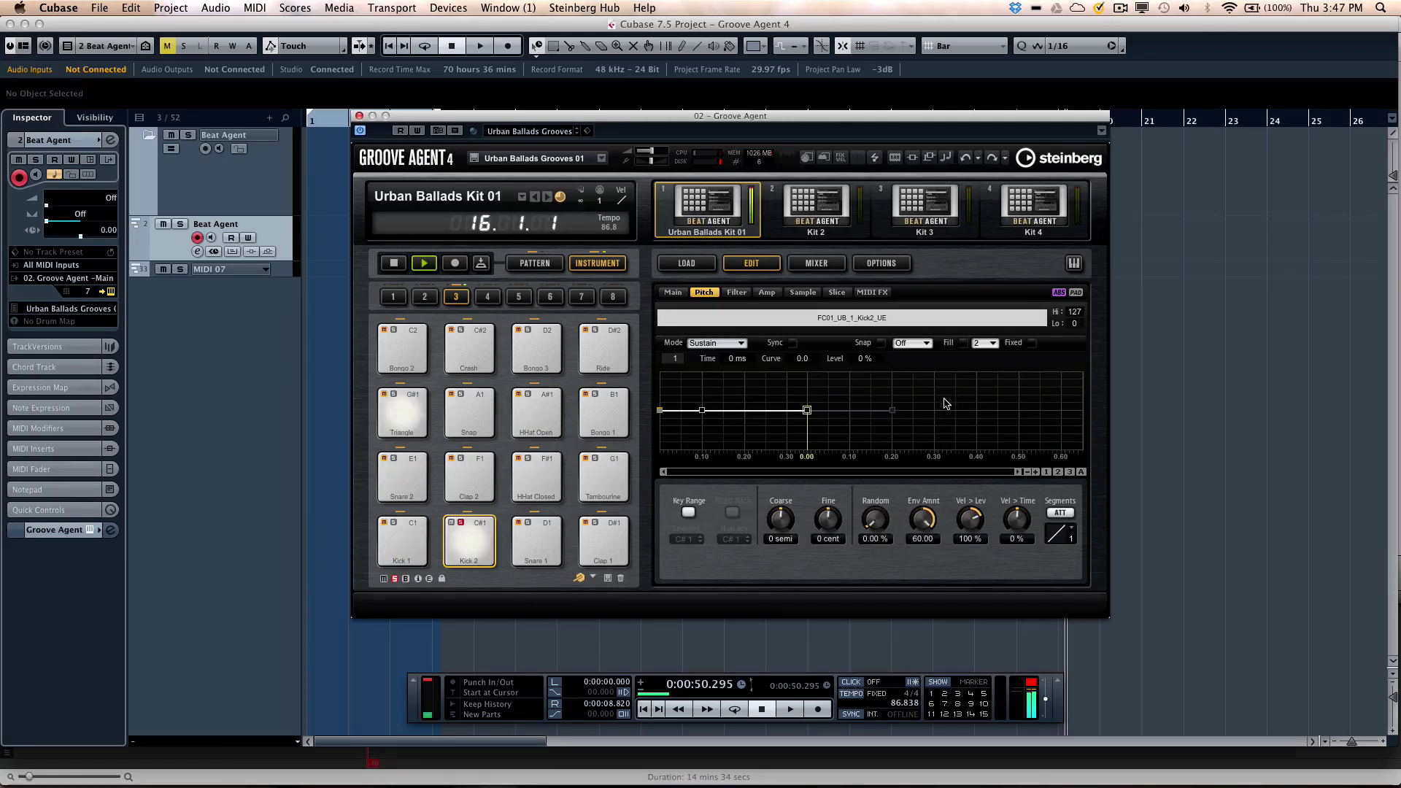
pyautogui.moveTo(809, 413); pyautogui.dragTo(693, 439)
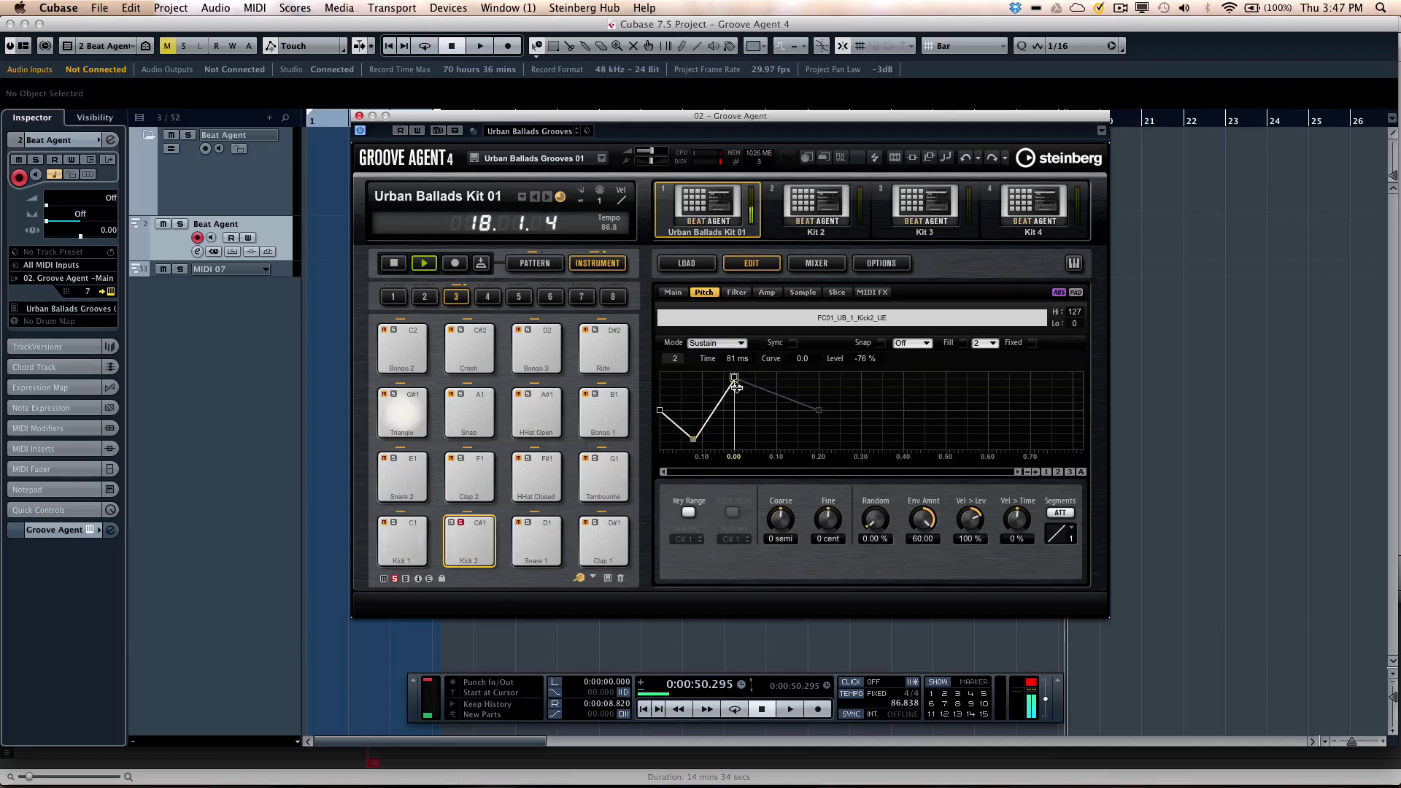
pyautogui.moveTo(735, 378); pyautogui.dragTo(730, 388)
pyautogui.click(470, 521)
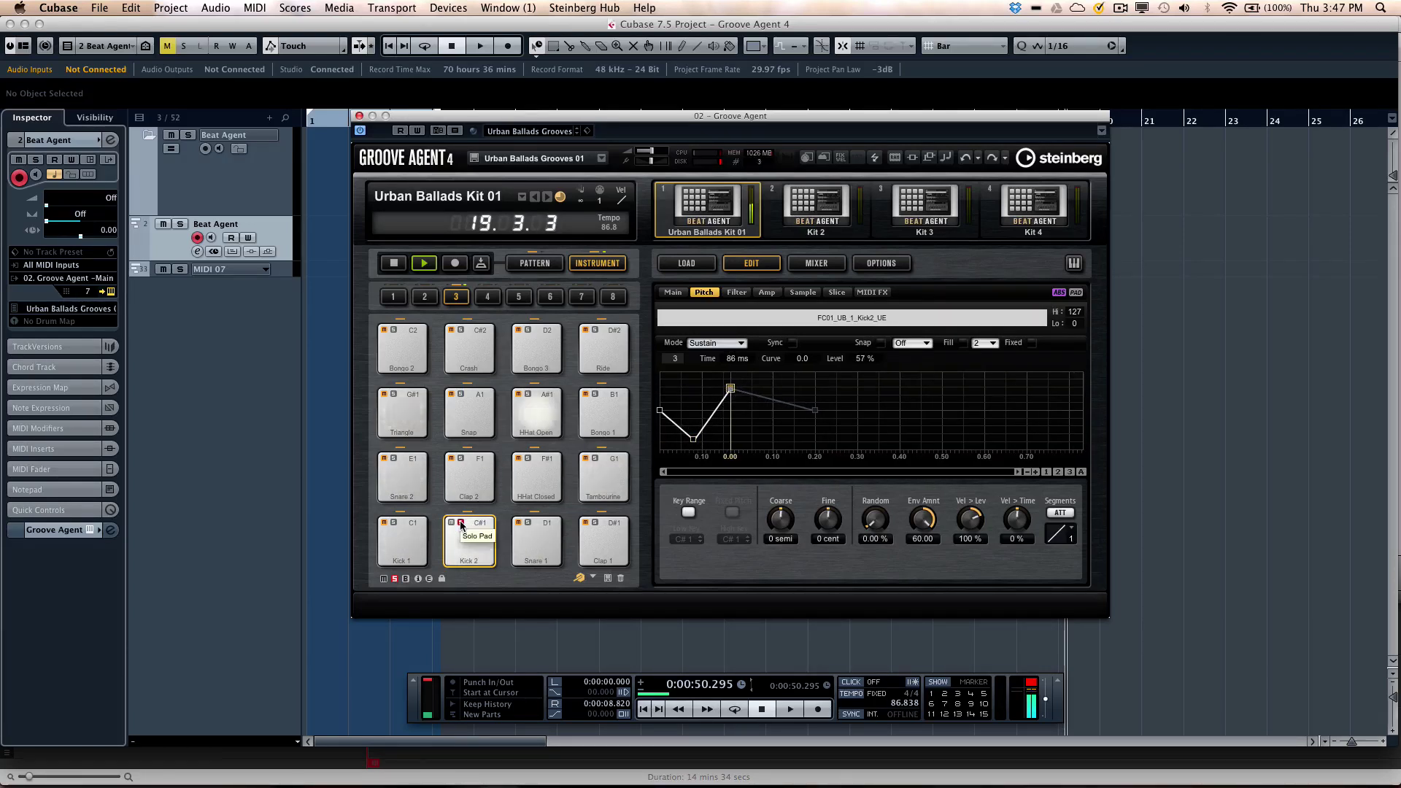
pyautogui.click(461, 524)
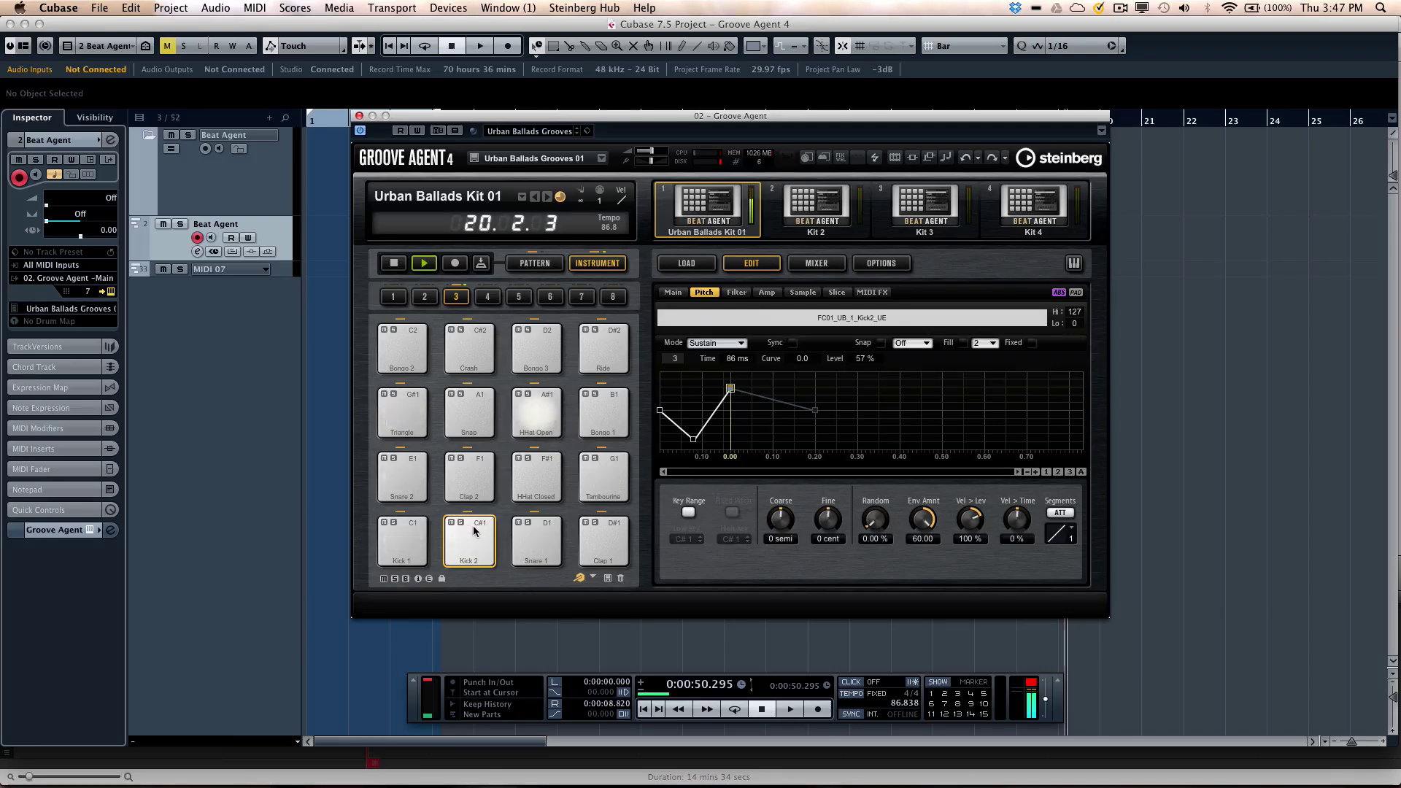
# - Turn the Triangle pad's Pitch Random up to 100%, then solo the HHat Open pad
pyautogui.click(420, 411)
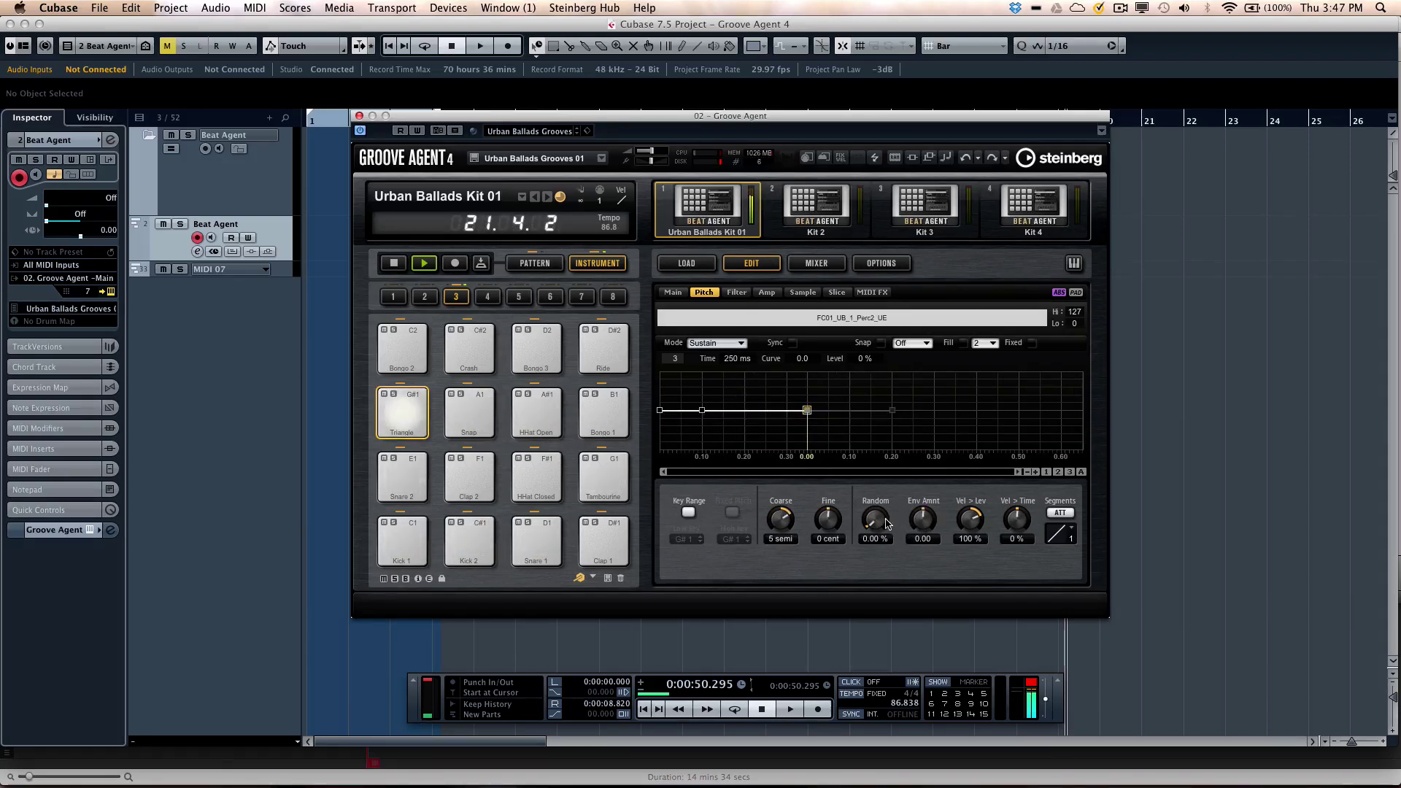
pyautogui.moveTo(876, 519); pyautogui.dragTo(868, 354)
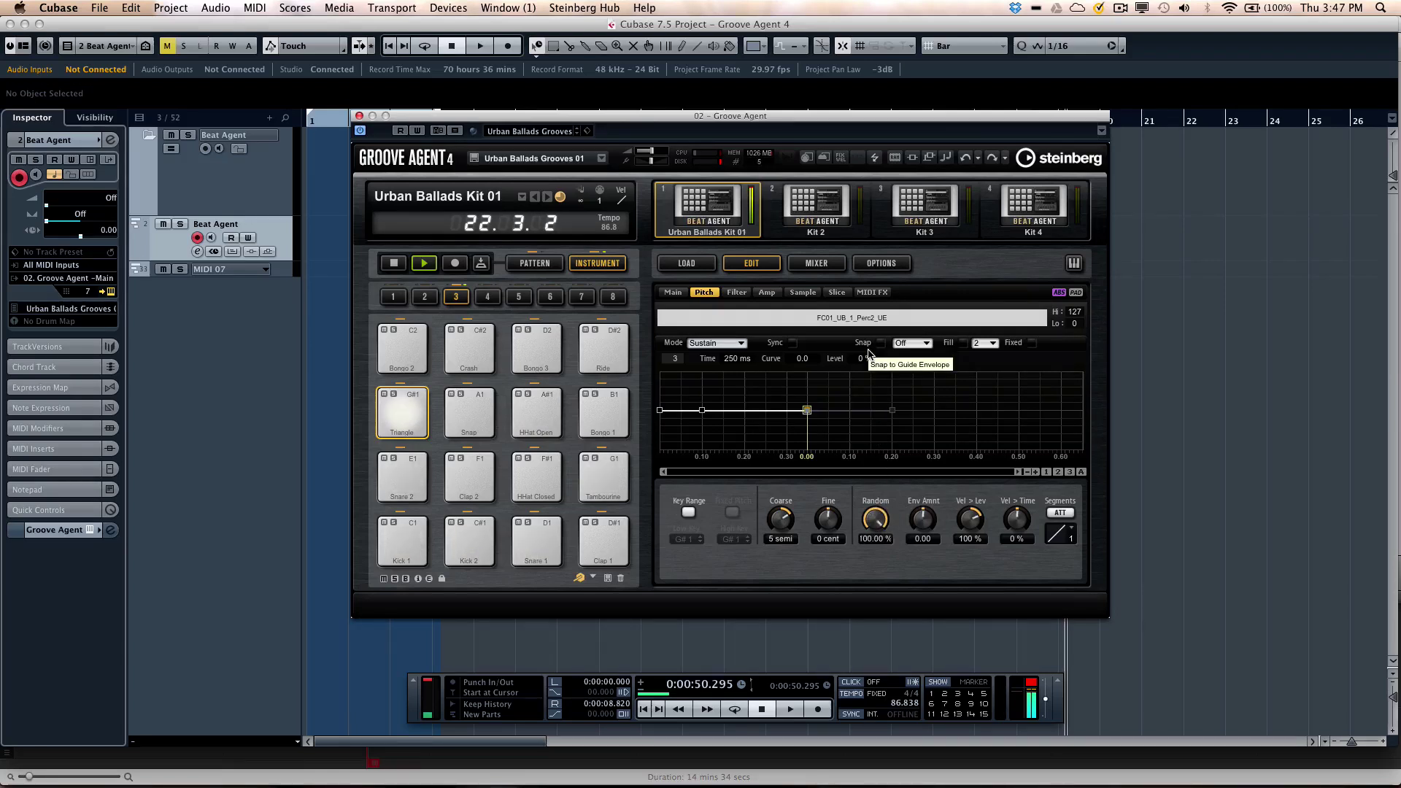
pyautogui.click(528, 395)
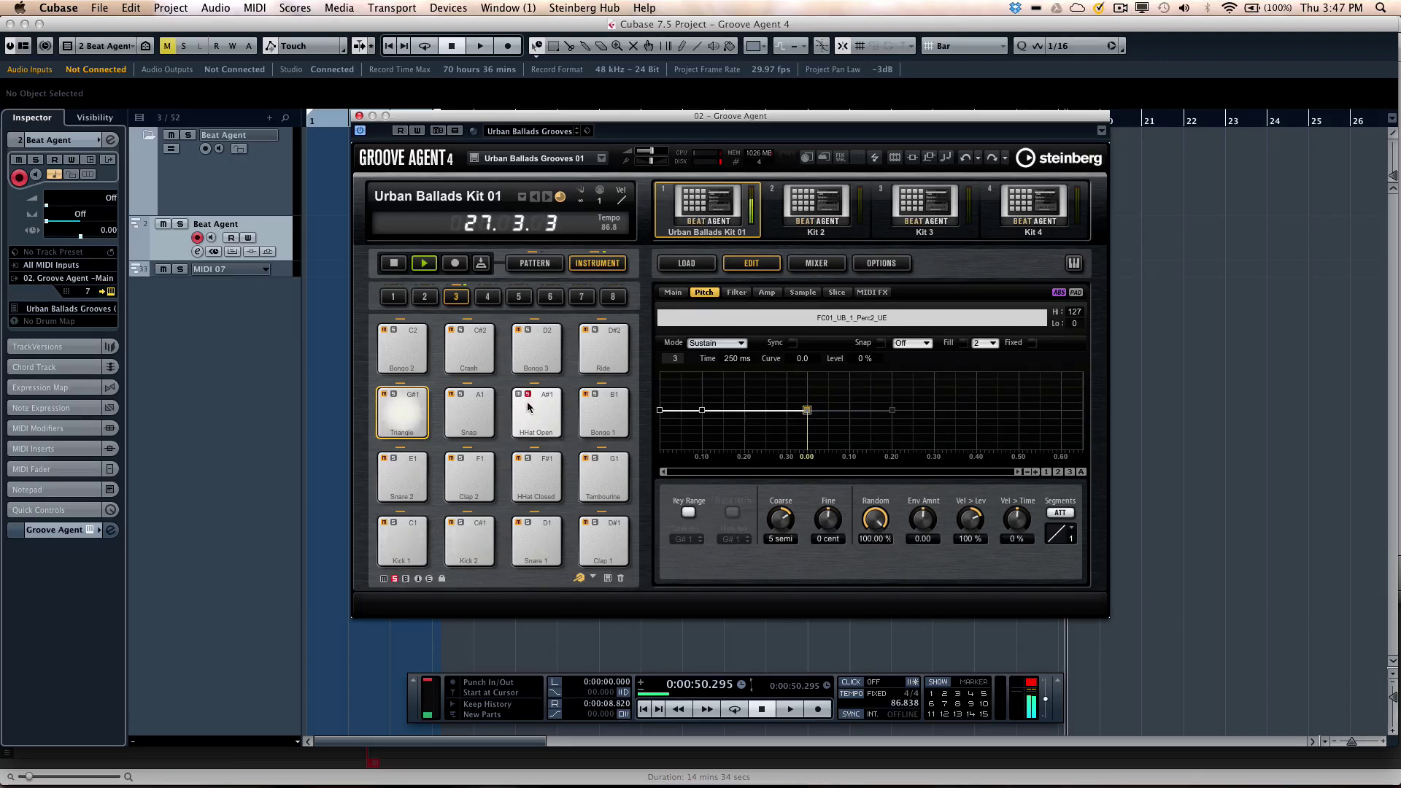
# - Set HHat Open's filter to Classic with 5505 Hz cutoff and 71% resonance, and unsolo it
pyautogui.click(736, 292)
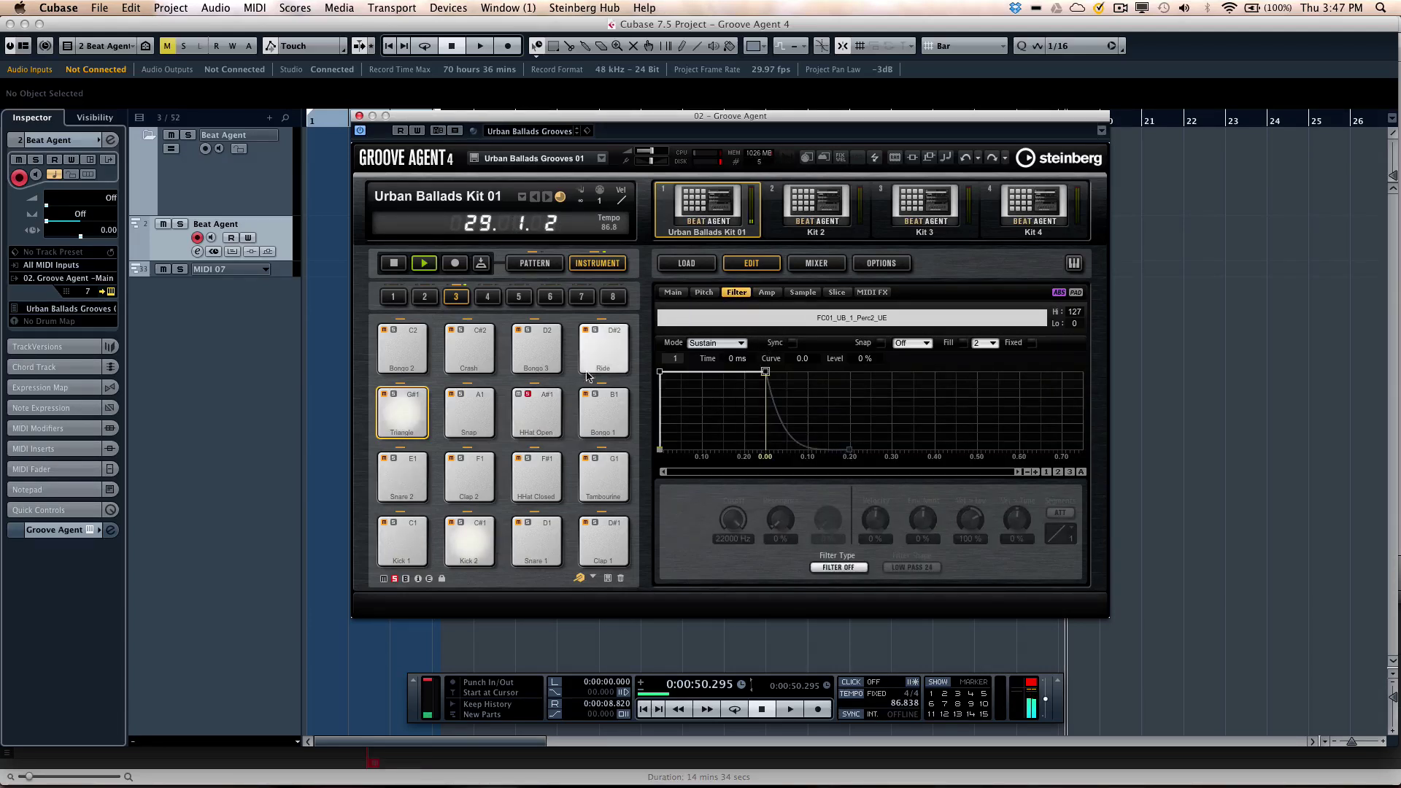
pyautogui.click(538, 416)
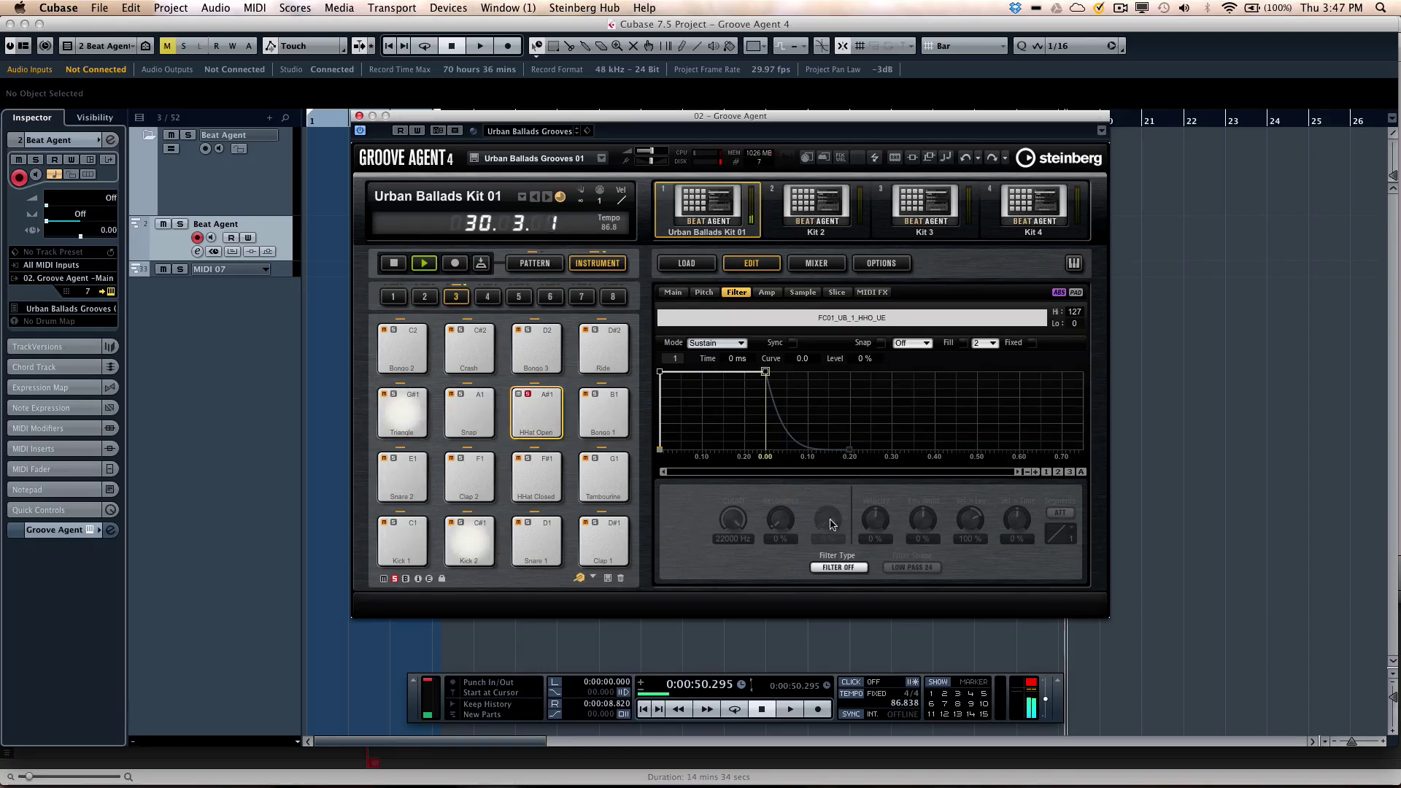
pyautogui.click(856, 568)
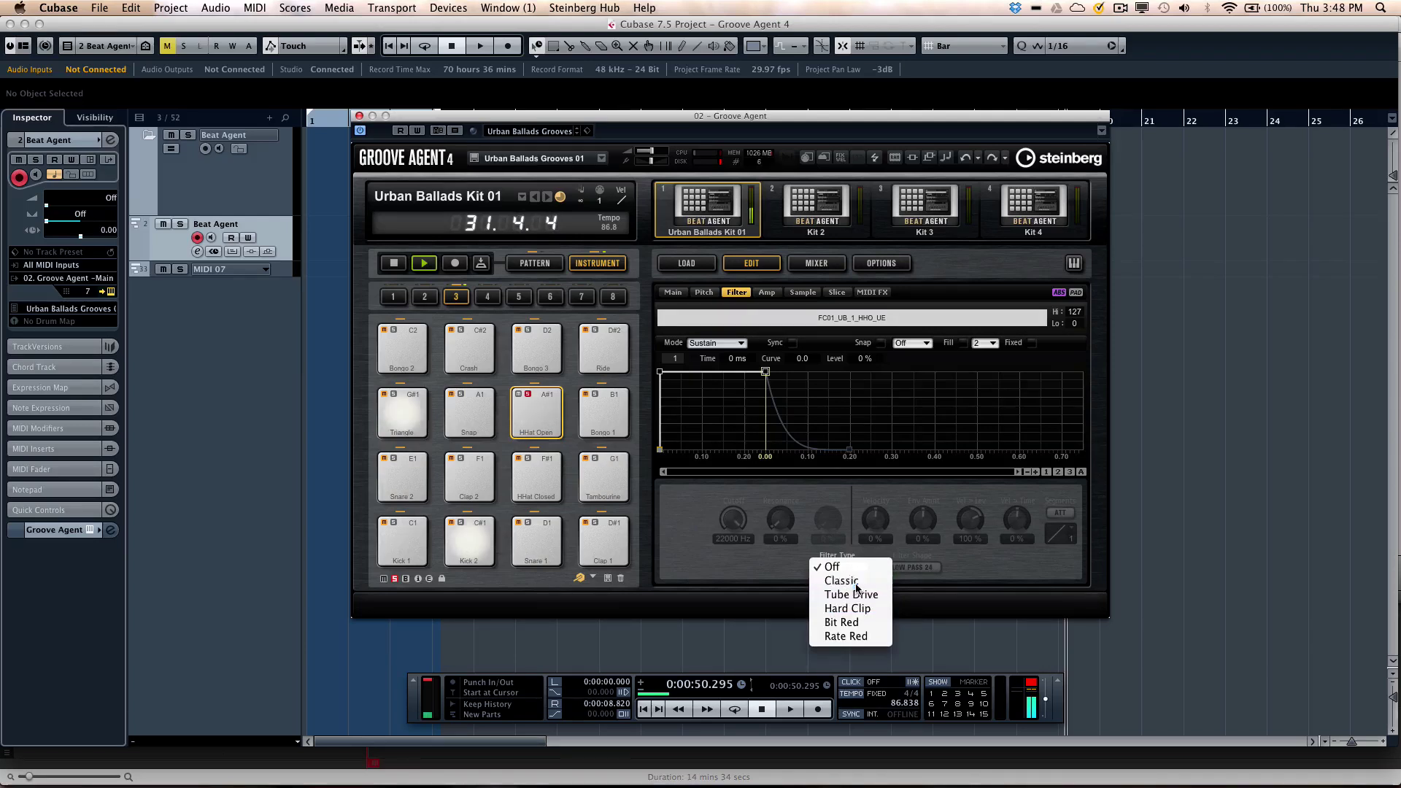
pyautogui.click(843, 581)
pyautogui.moveTo(780, 520); pyautogui.dragTo(730, 535)
pyautogui.click(528, 396)
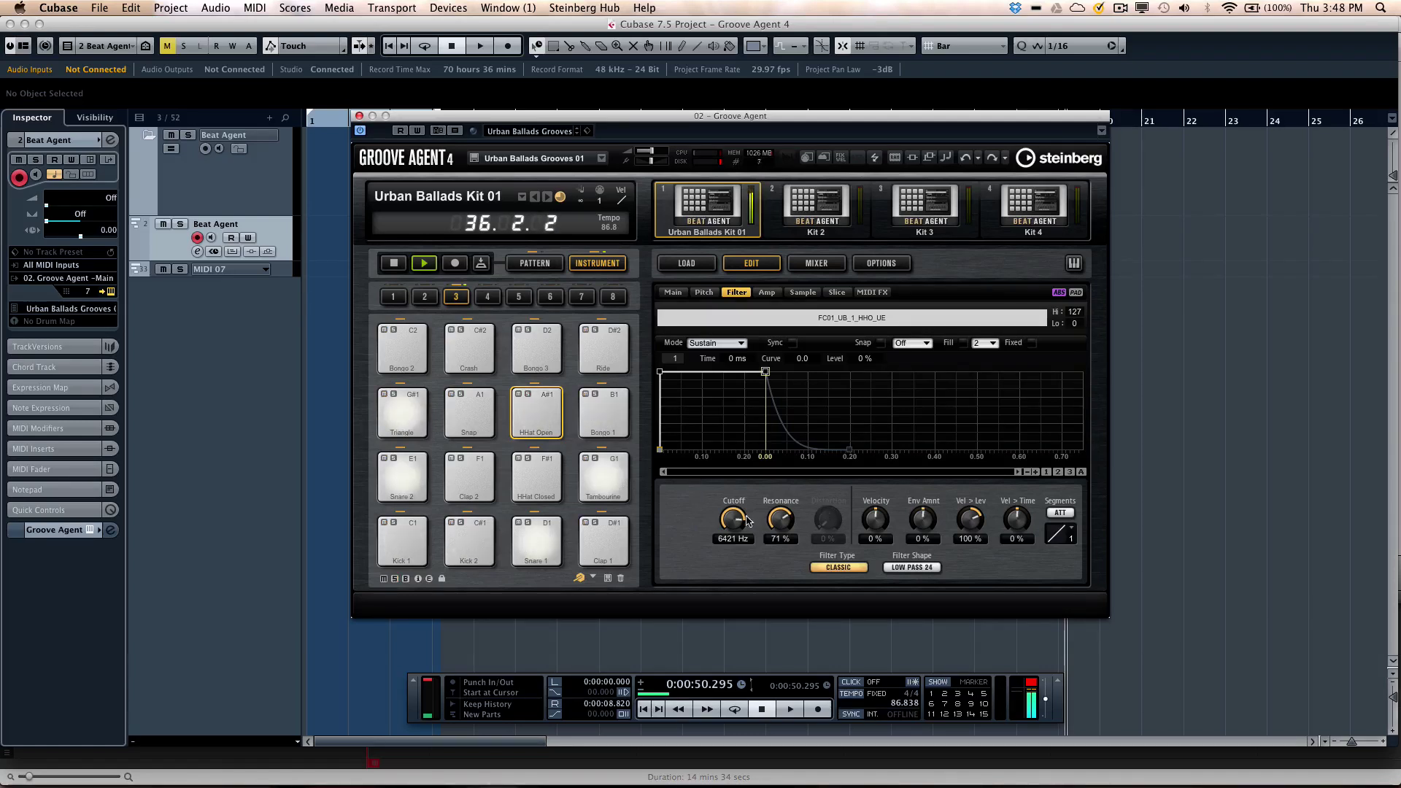
pyautogui.moveTo(734, 520)
pyautogui.mouseDown()
pyautogui.moveTo(736, 544)
pyautogui.moveTo(735, 525)
pyautogui.mouseUp()
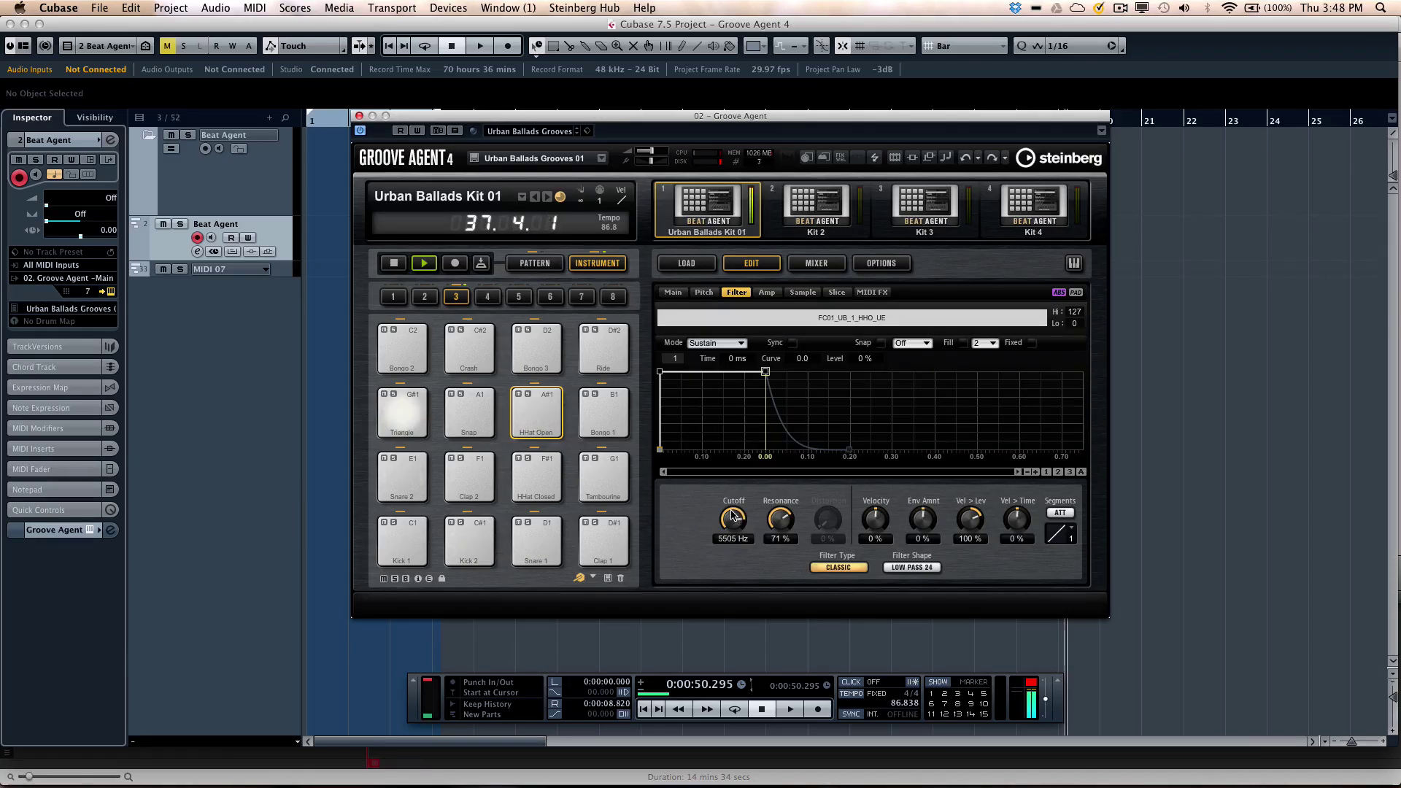
# - Select all pads from Kick 1, try a Classic filter with lower cutoff, then set Filter Off
pyautogui.click(417, 550)
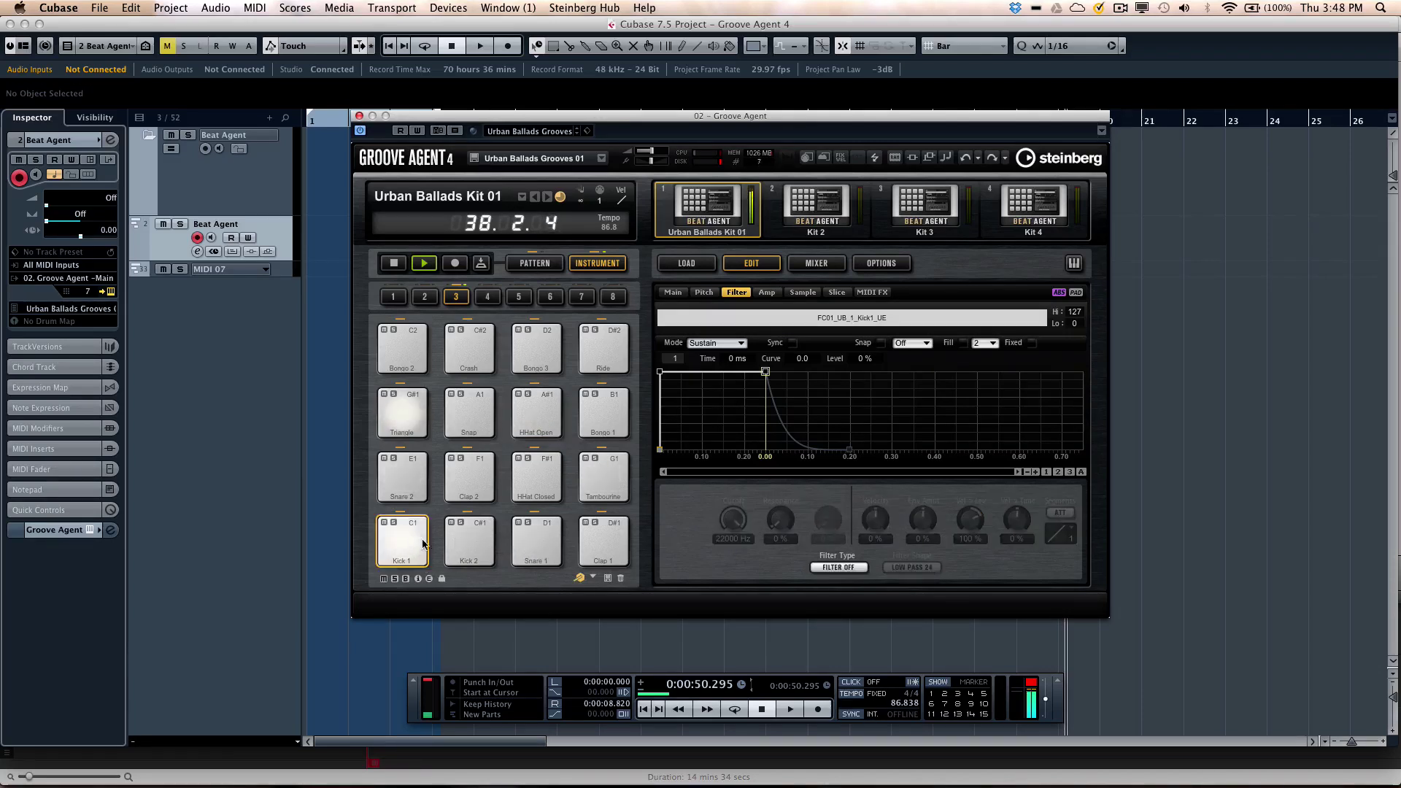
pyautogui.press('super+a')
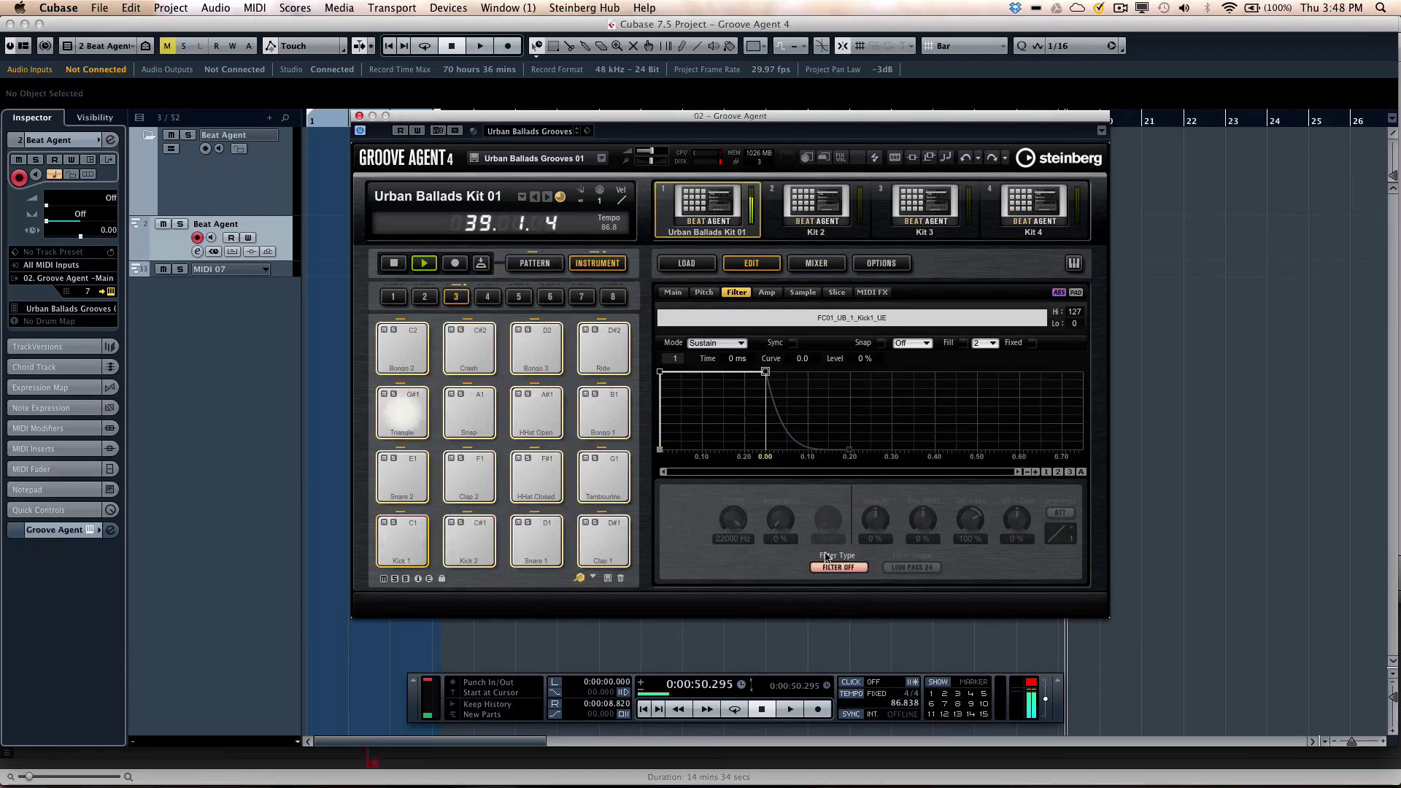
pyautogui.click(829, 565)
pyautogui.press('Return')
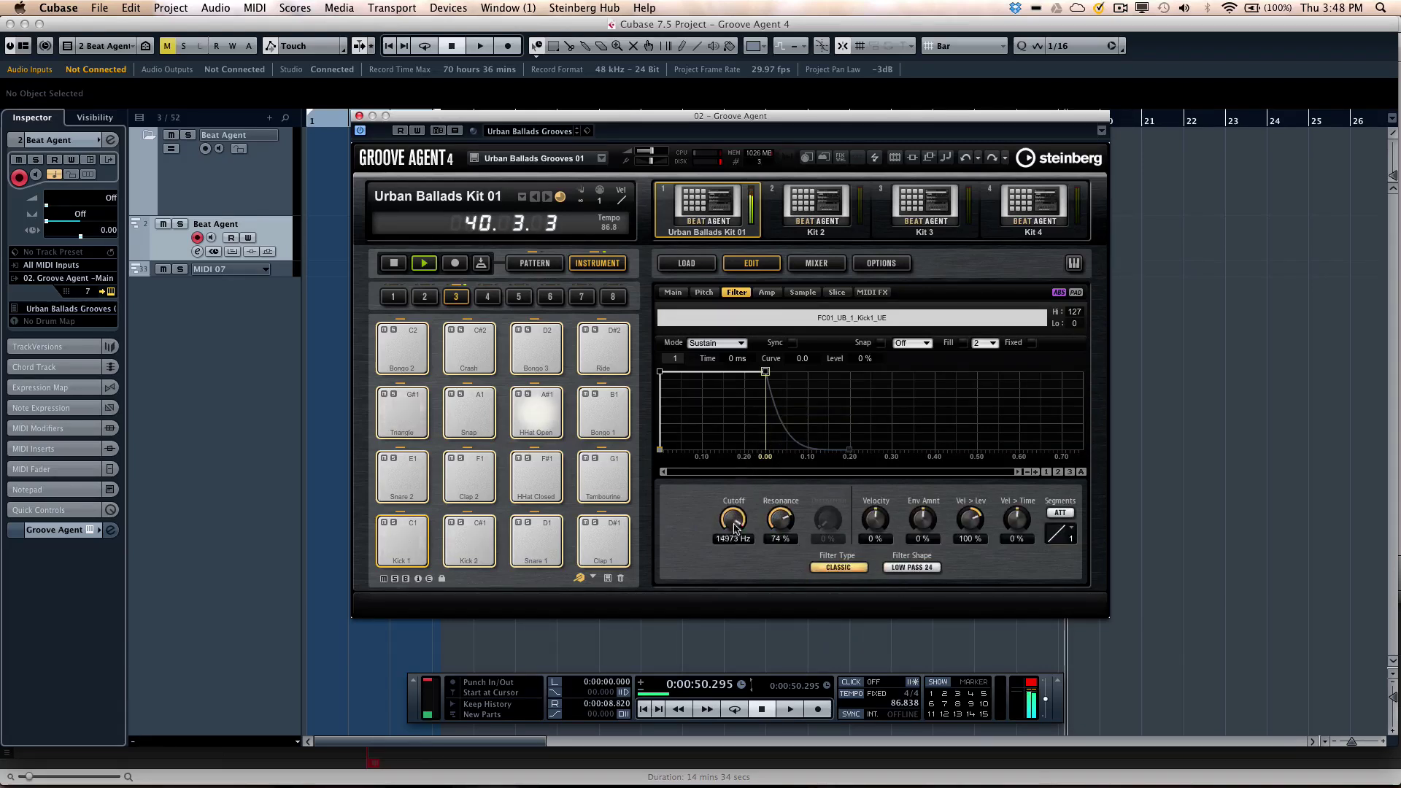
pyautogui.moveTo(734, 548); pyautogui.dragTo(777, 566)
pyautogui.click(828, 569)
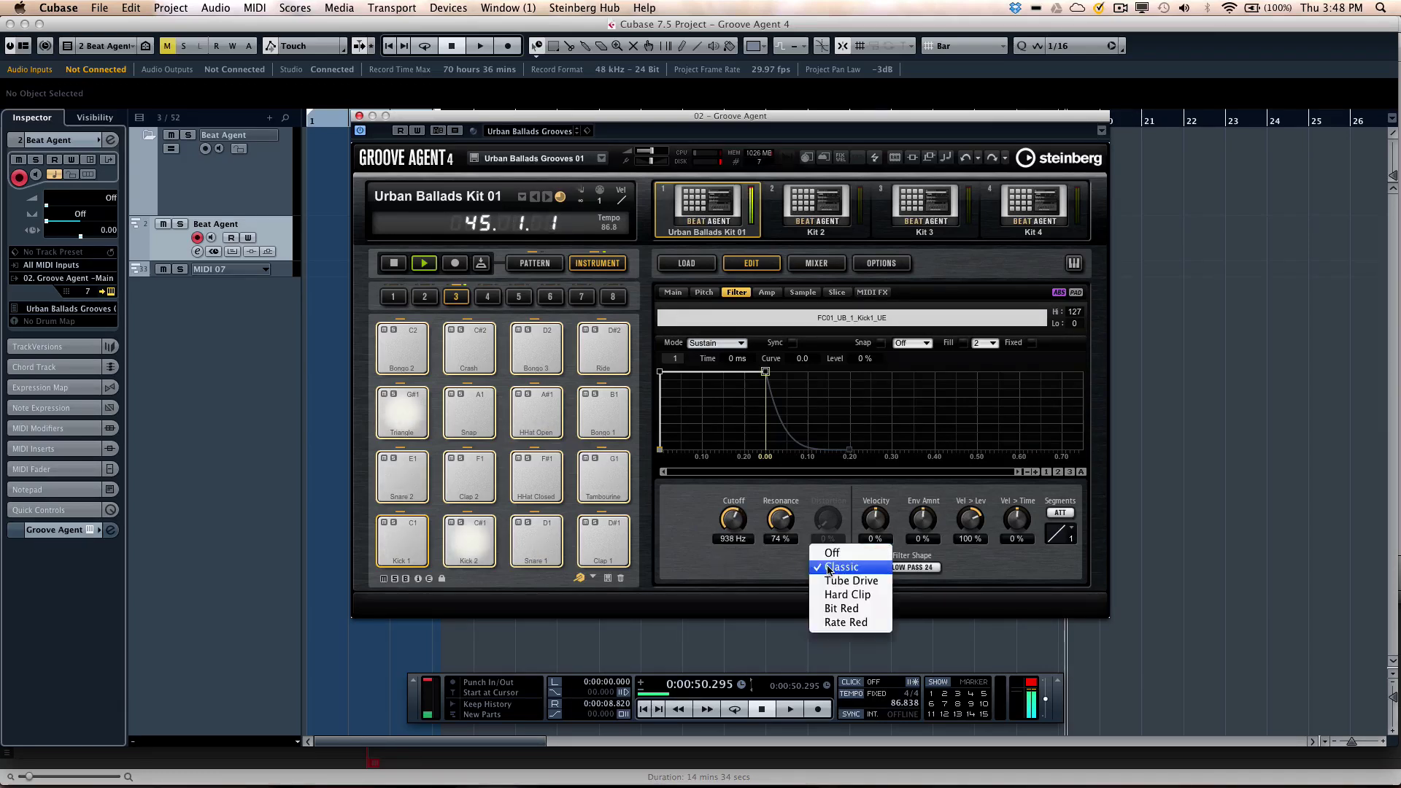
pyautogui.click(831, 555)
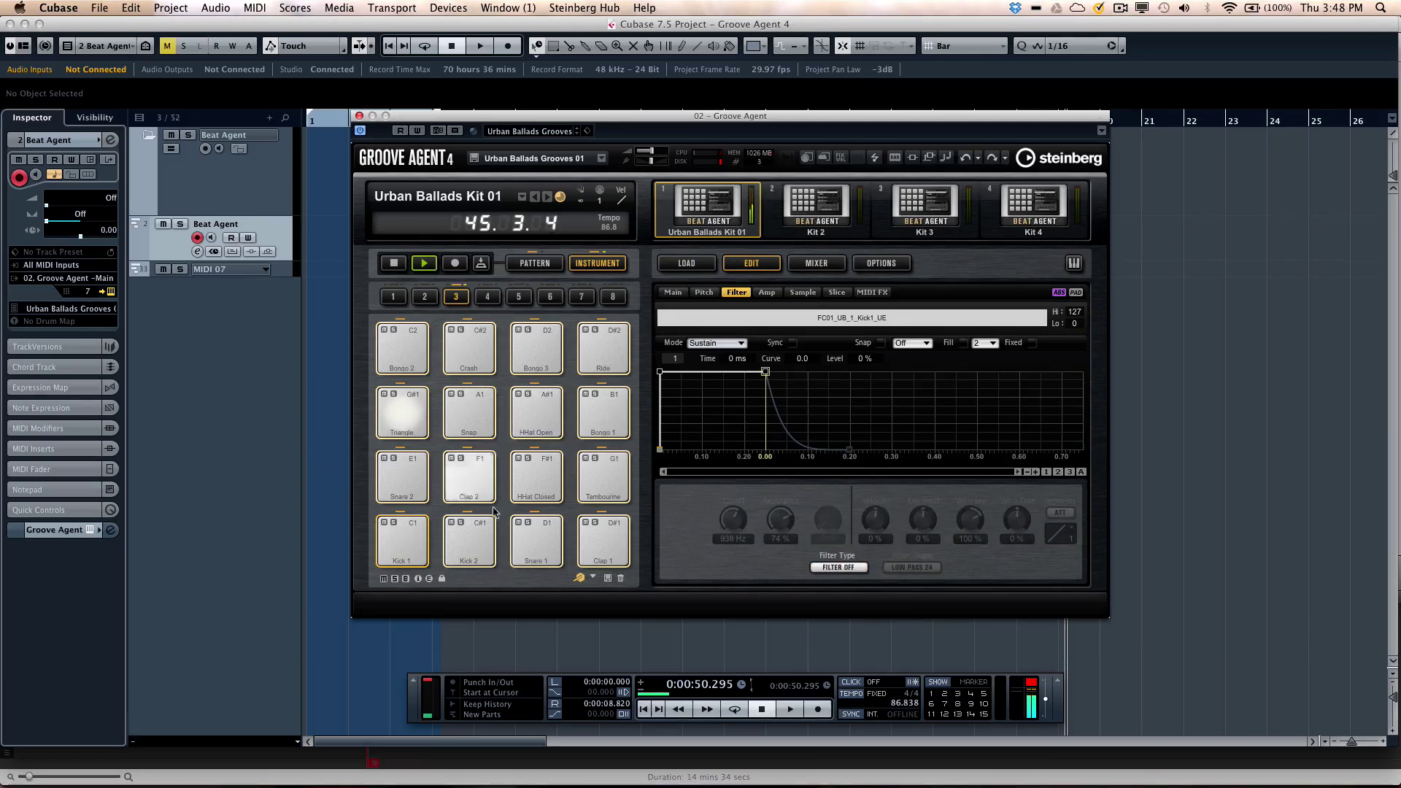
# - Open the kit mixer from Kick 1's amp page and browse its Master, Kit and AUX channels
pyautogui.click(767, 293)
pyautogui.click(817, 264)
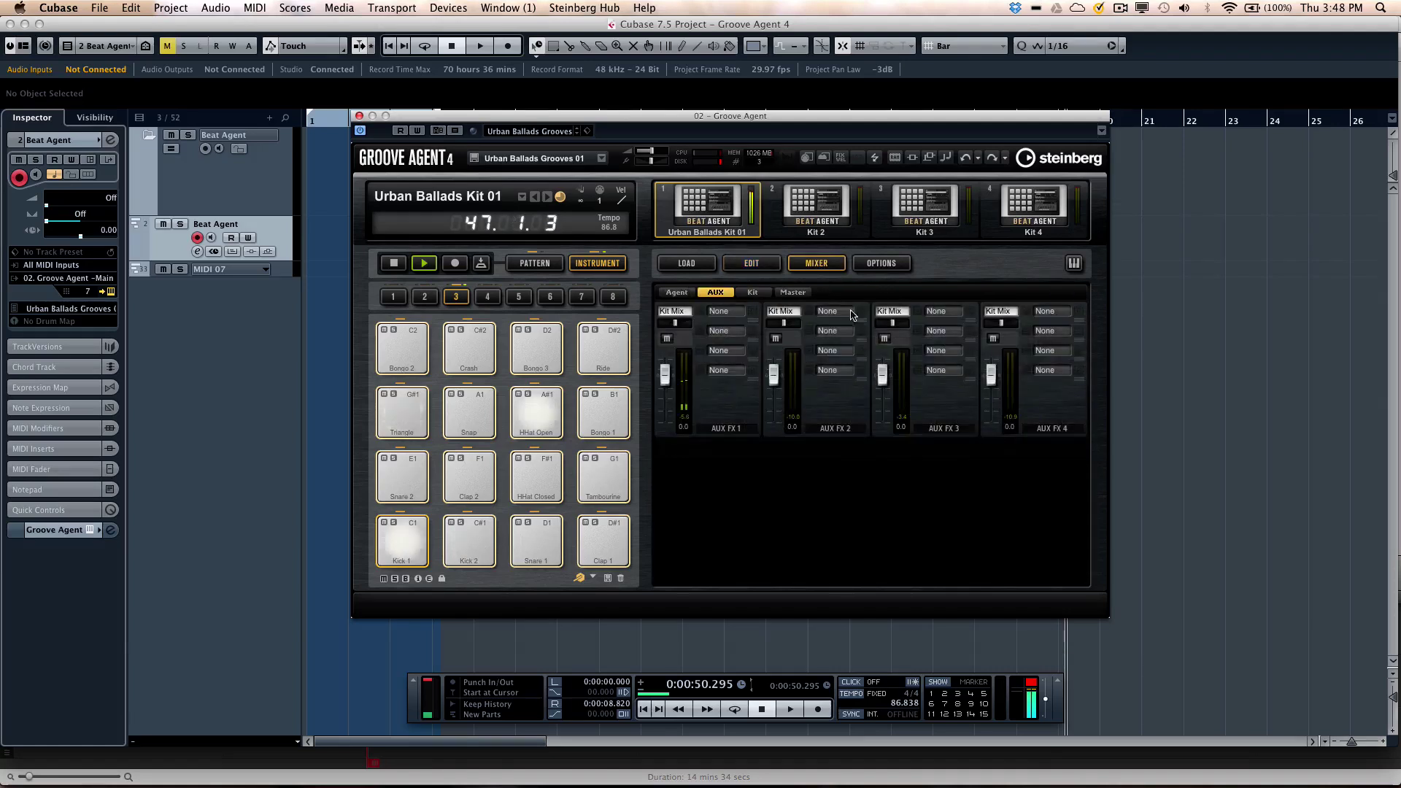
pyautogui.click(801, 295)
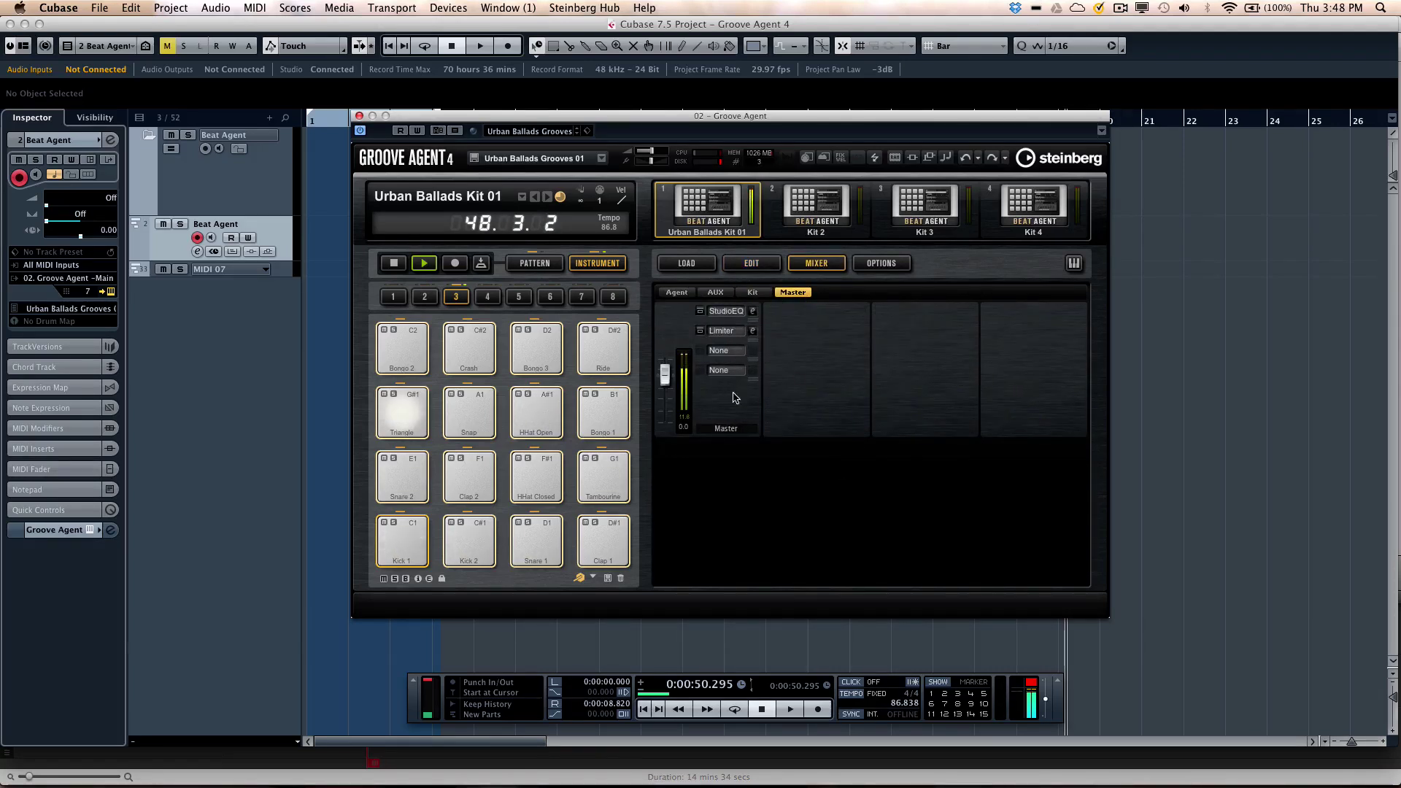
pyautogui.click(752, 293)
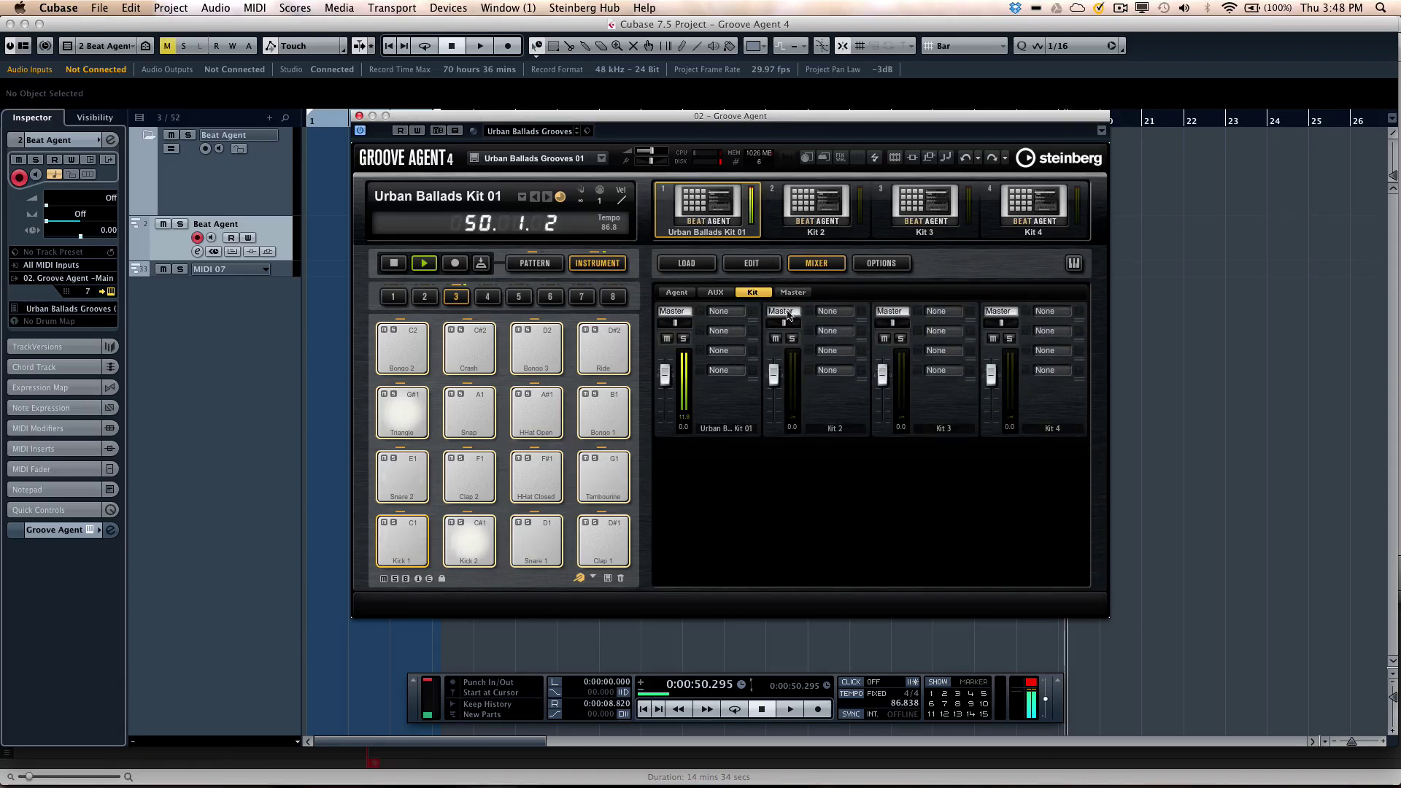
pyautogui.click(712, 293)
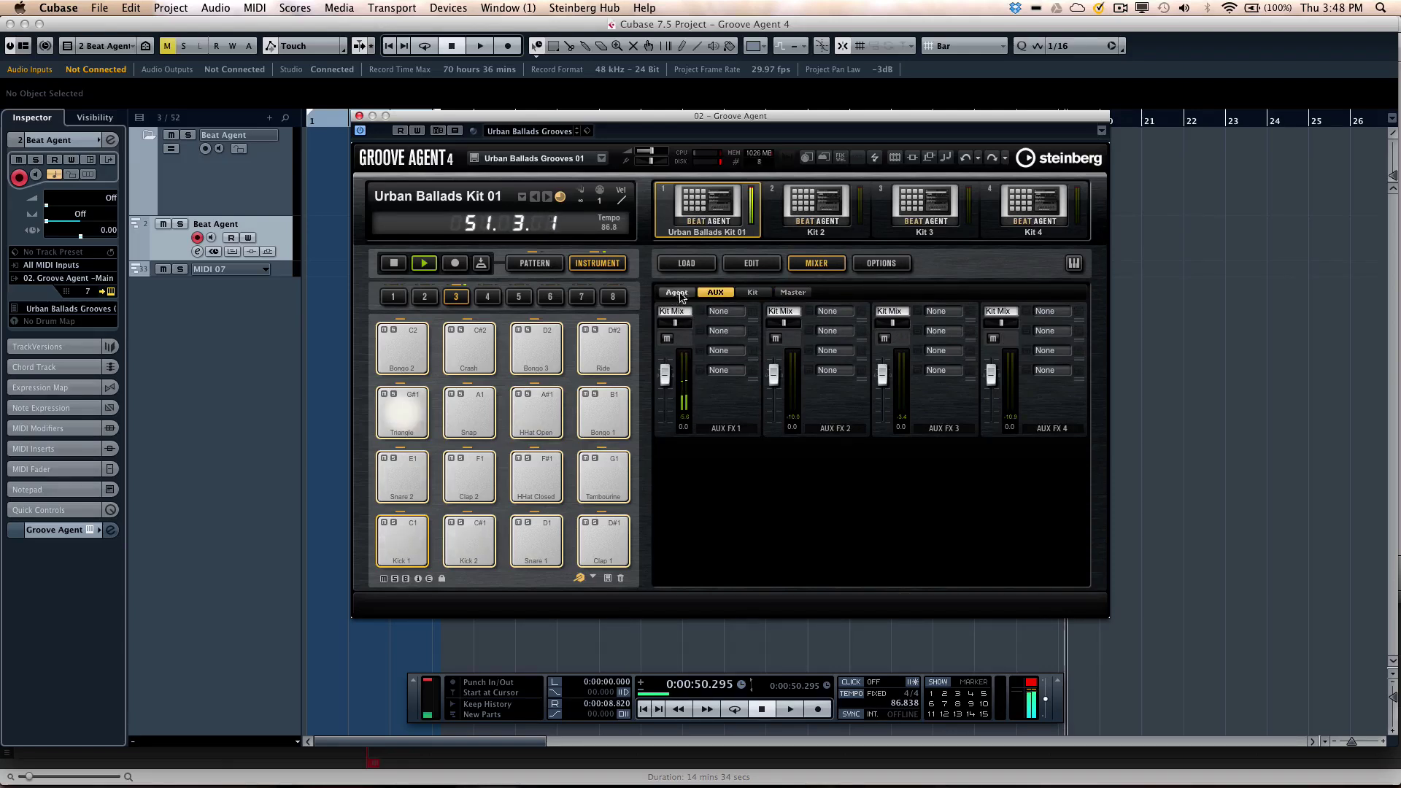
# - Load Reverb onto AUX FX 1, solo Snare 1 and return to the edit view
pyautogui.click(718, 312)
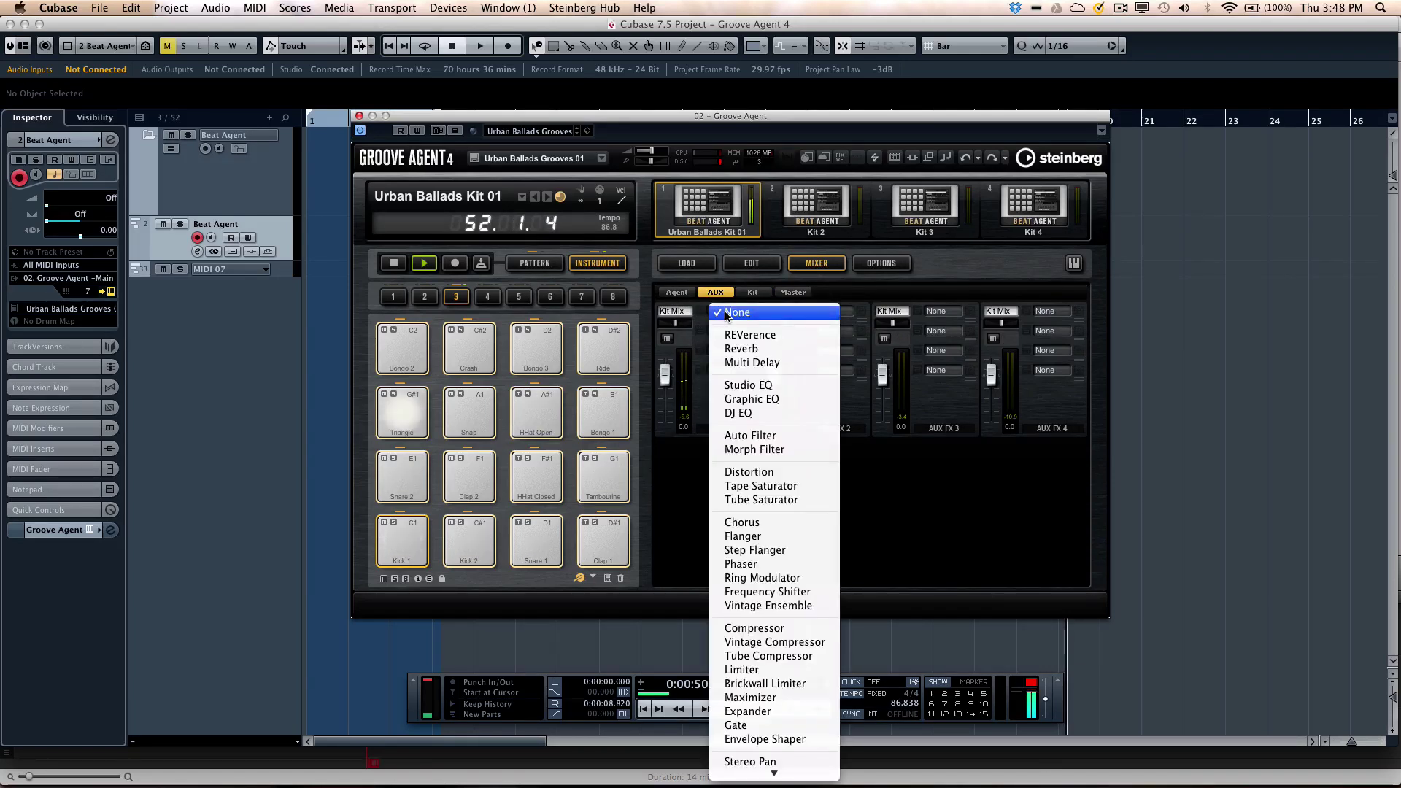
pyautogui.click(750, 350)
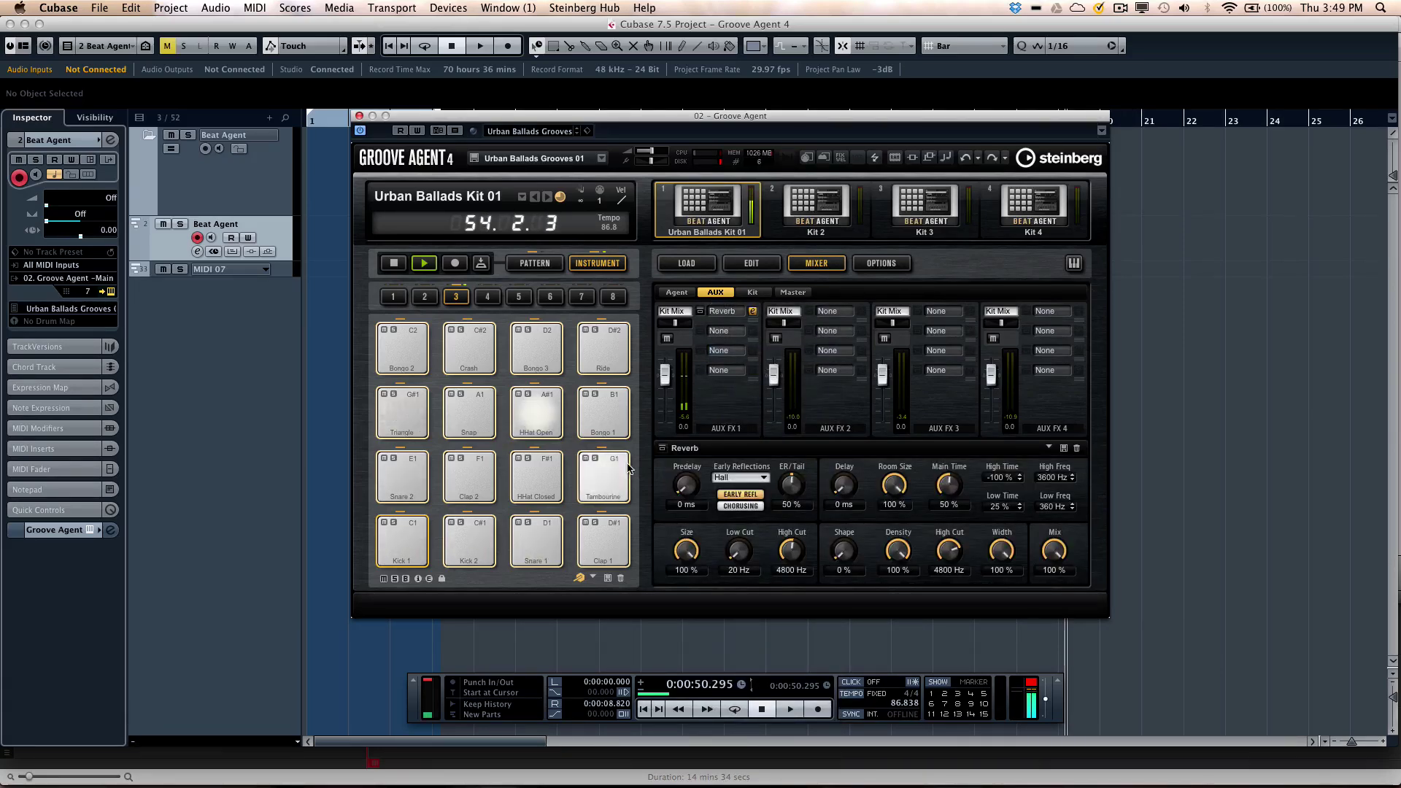
pyautogui.click(529, 523)
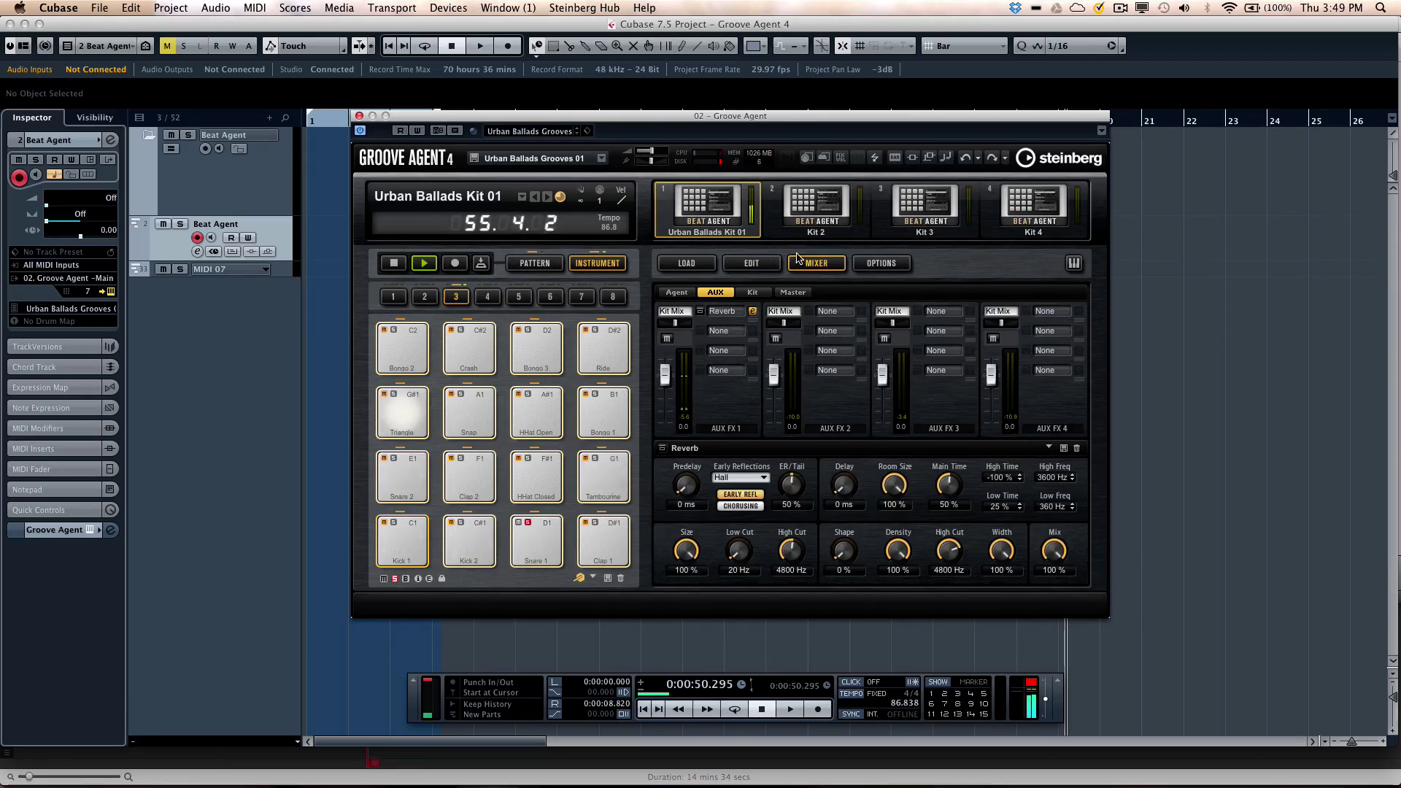
pyautogui.click(775, 268)
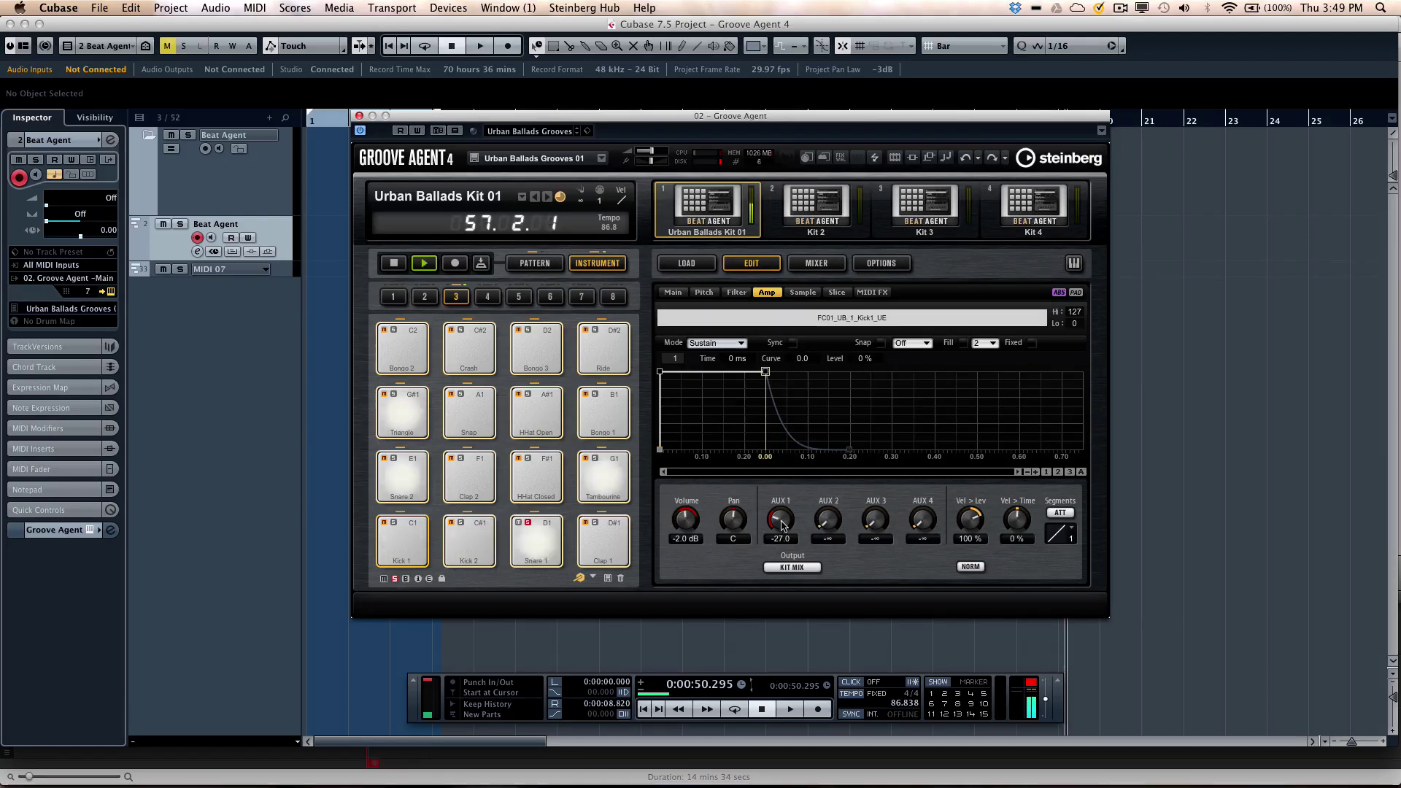
# - Try Kick 1's AUX 1 reverb send at -0.3, unsolo Snare 1, then turn AUX 1 fully down
pyautogui.moveTo(782, 523); pyautogui.dragTo(785, 440)
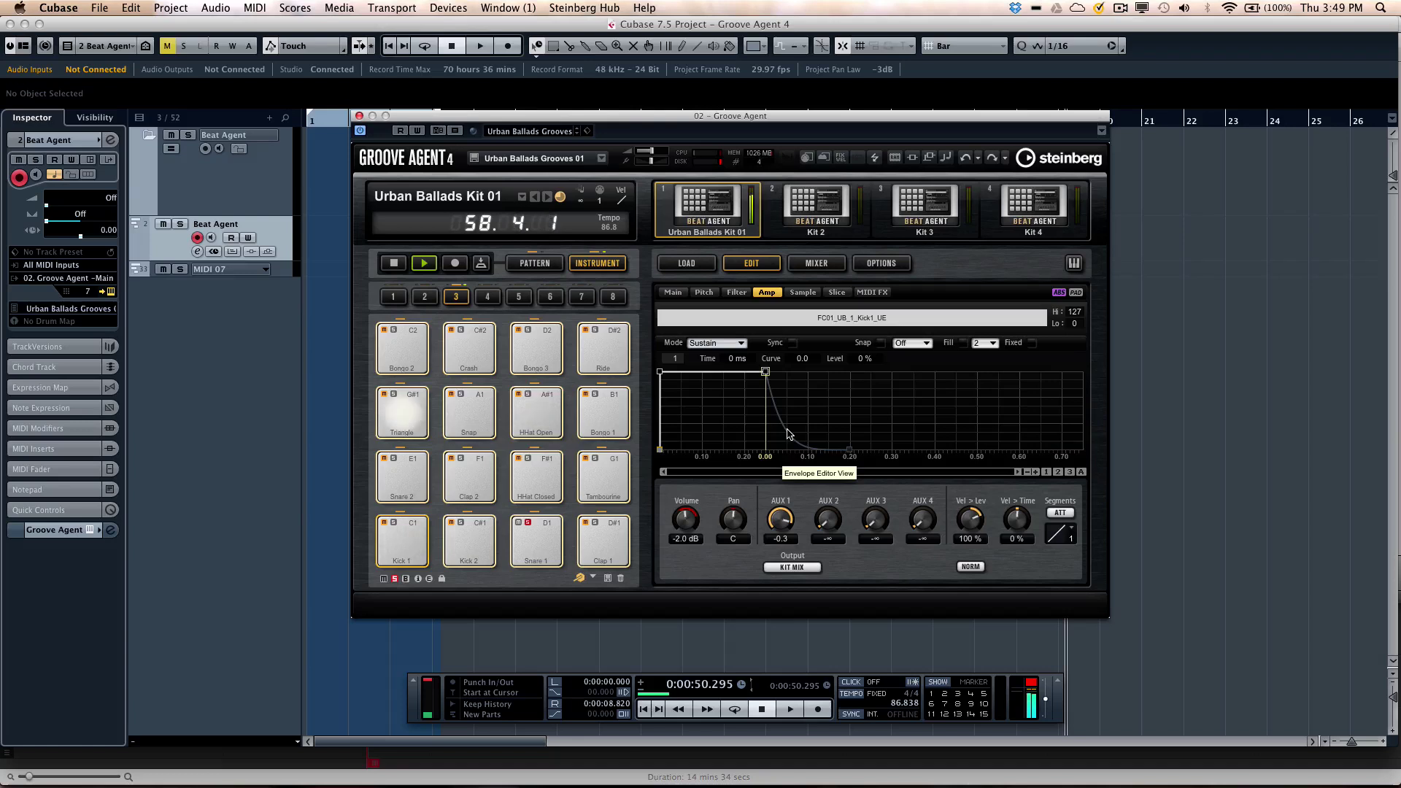
pyautogui.click(527, 523)
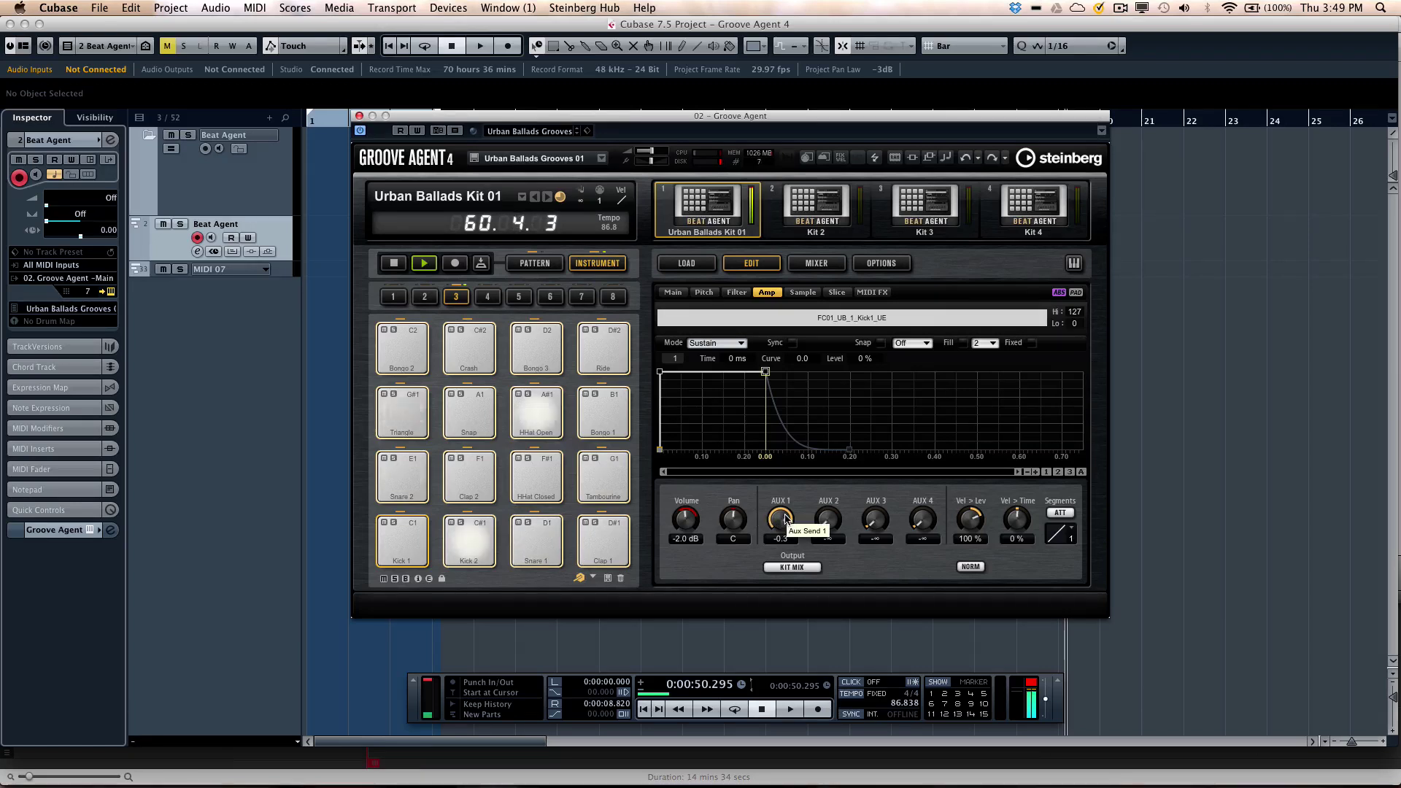
pyautogui.moveTo(782, 519); pyautogui.dragTo(759, 613)
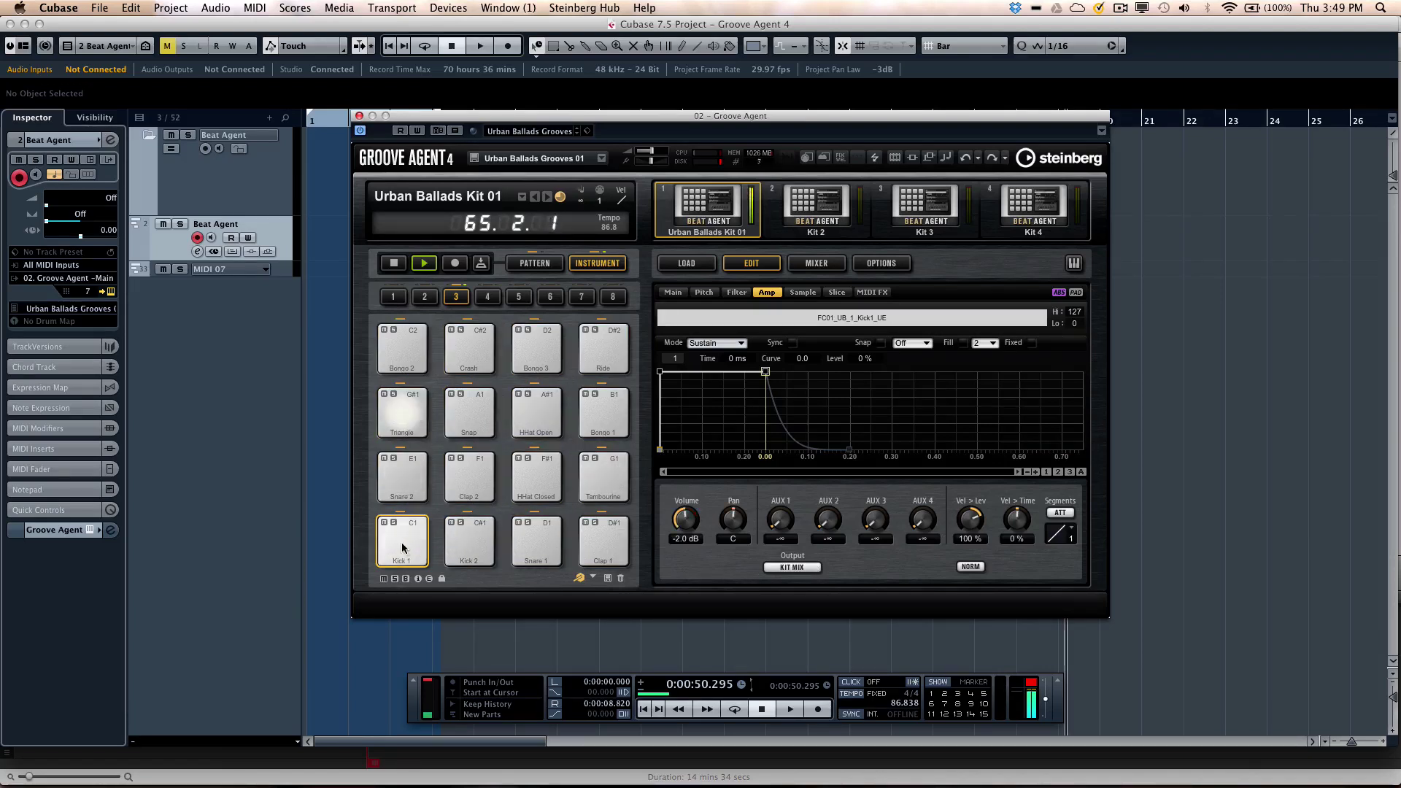
# - Browse Kick 1's Output Bus list from the Kit Mix button, showing Master and Out 2–16
pyautogui.click(793, 567)
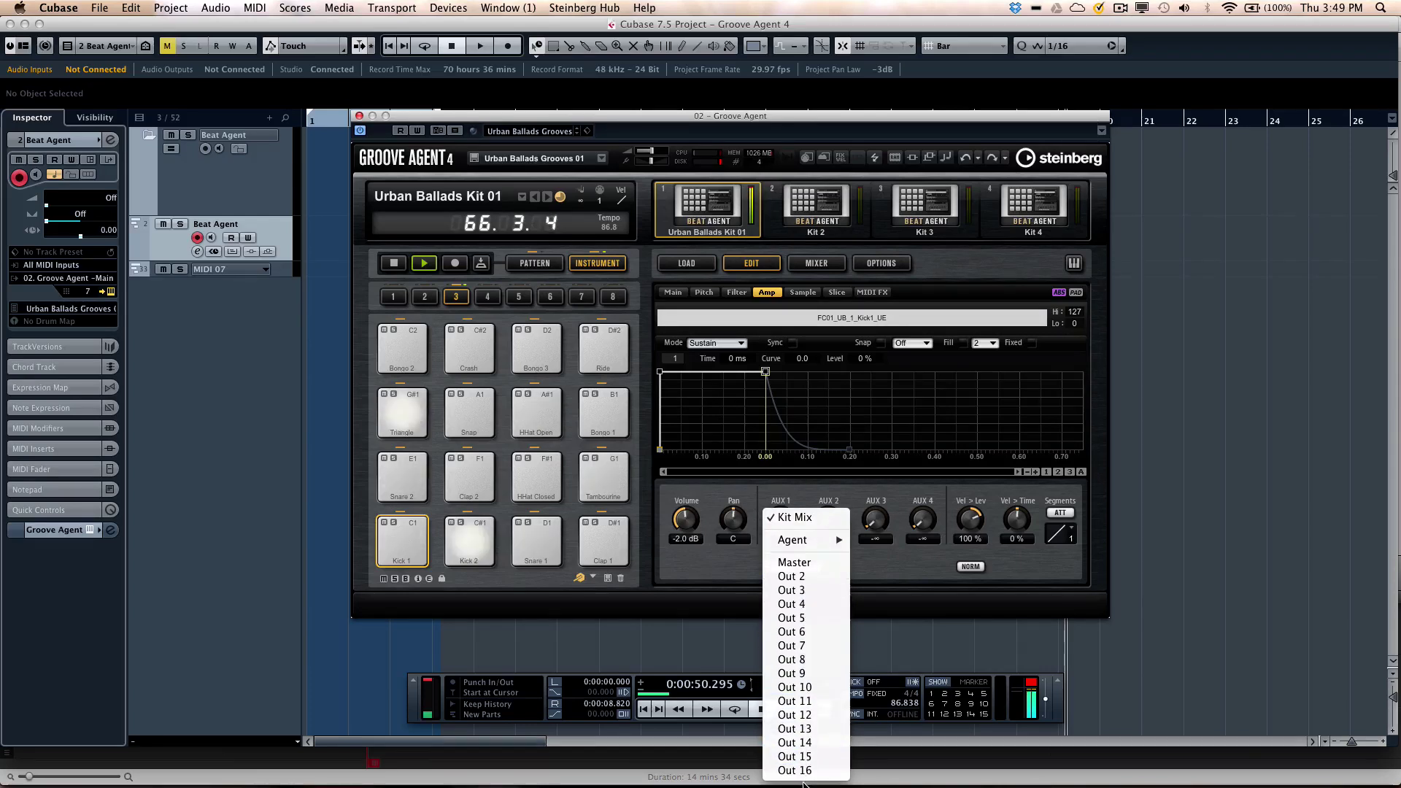
pyautogui.moveTo(839, 547)
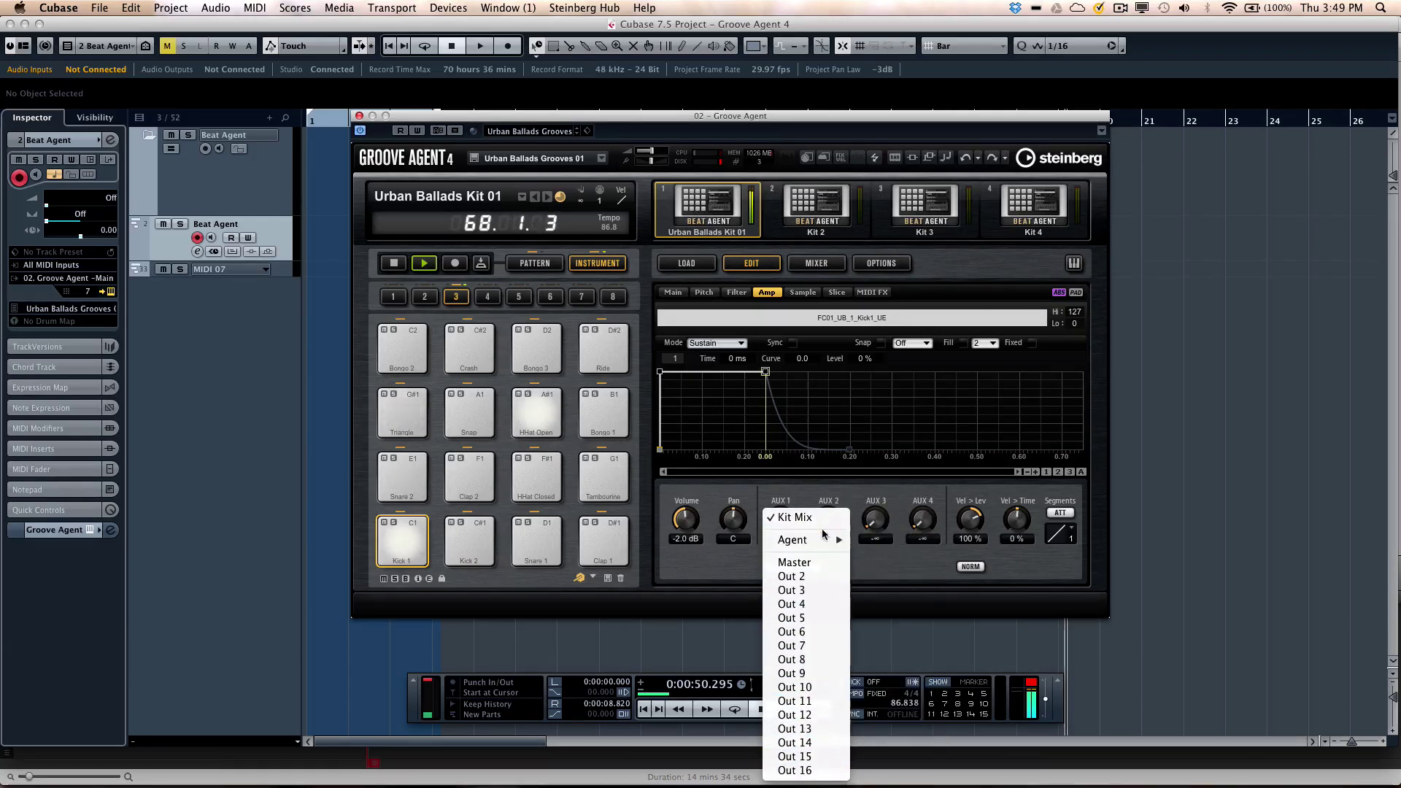
# - Keep Kit Mix output, then enable tempo-synced Rudiments on Snare 1's MIDI FX page
pyautogui.click(711, 573)
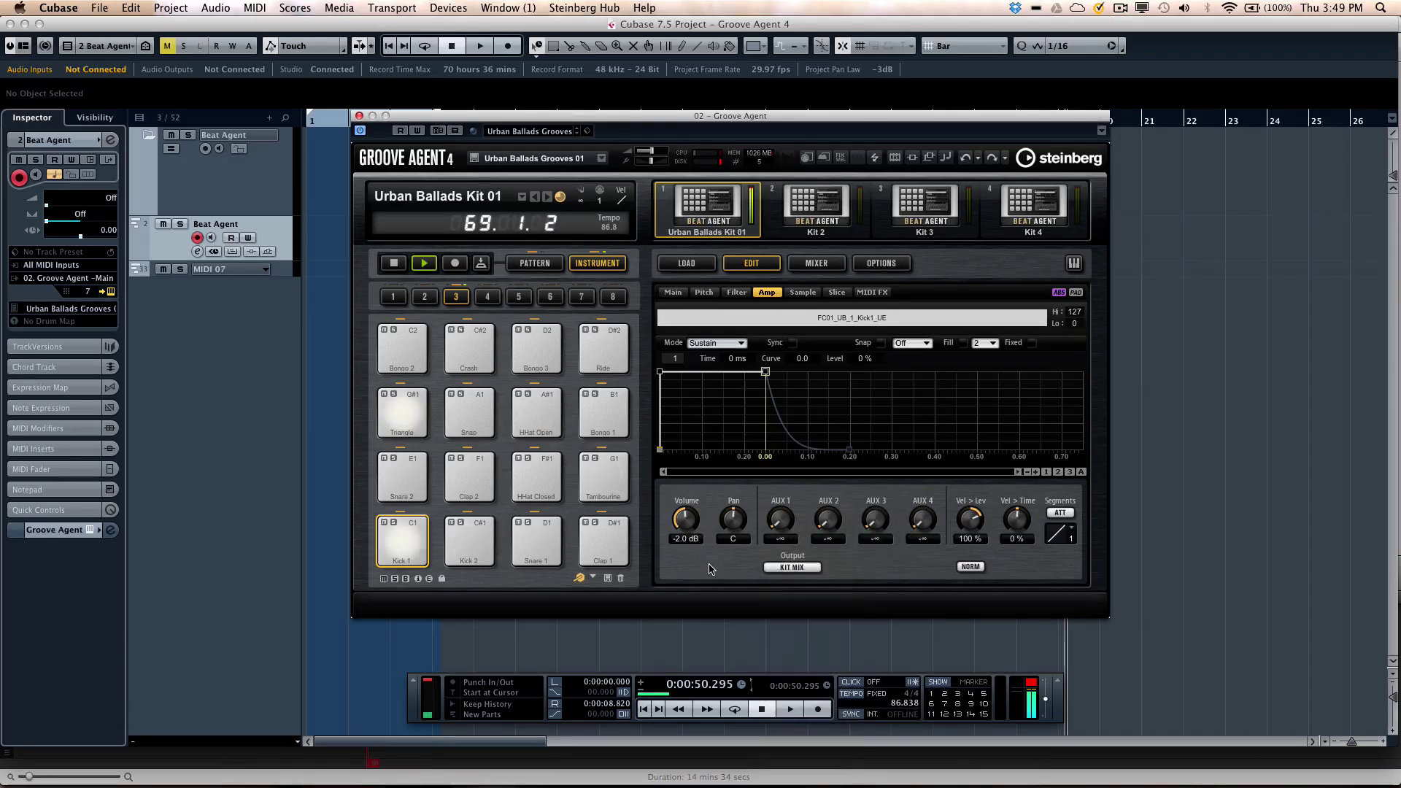
pyautogui.click(879, 294)
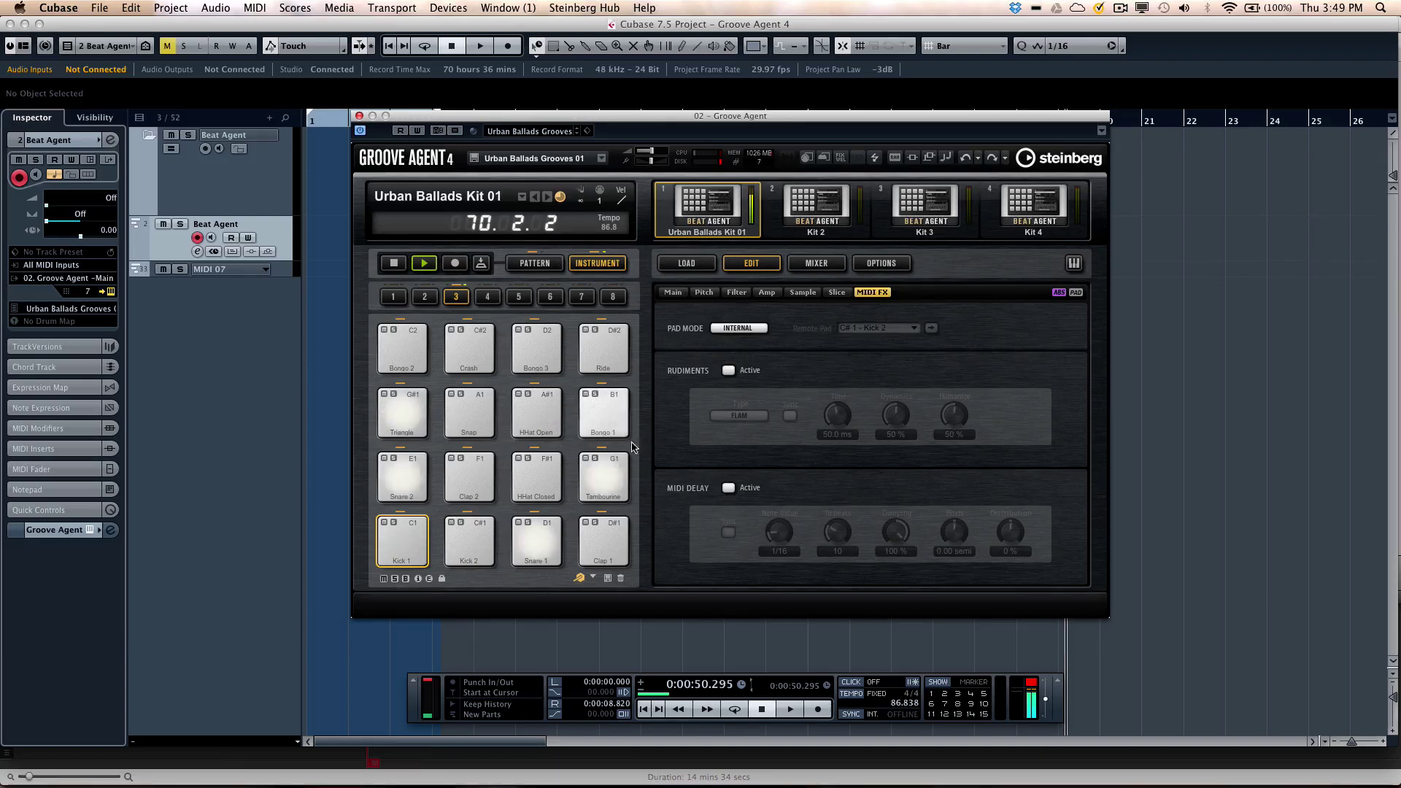
pyautogui.click(532, 528)
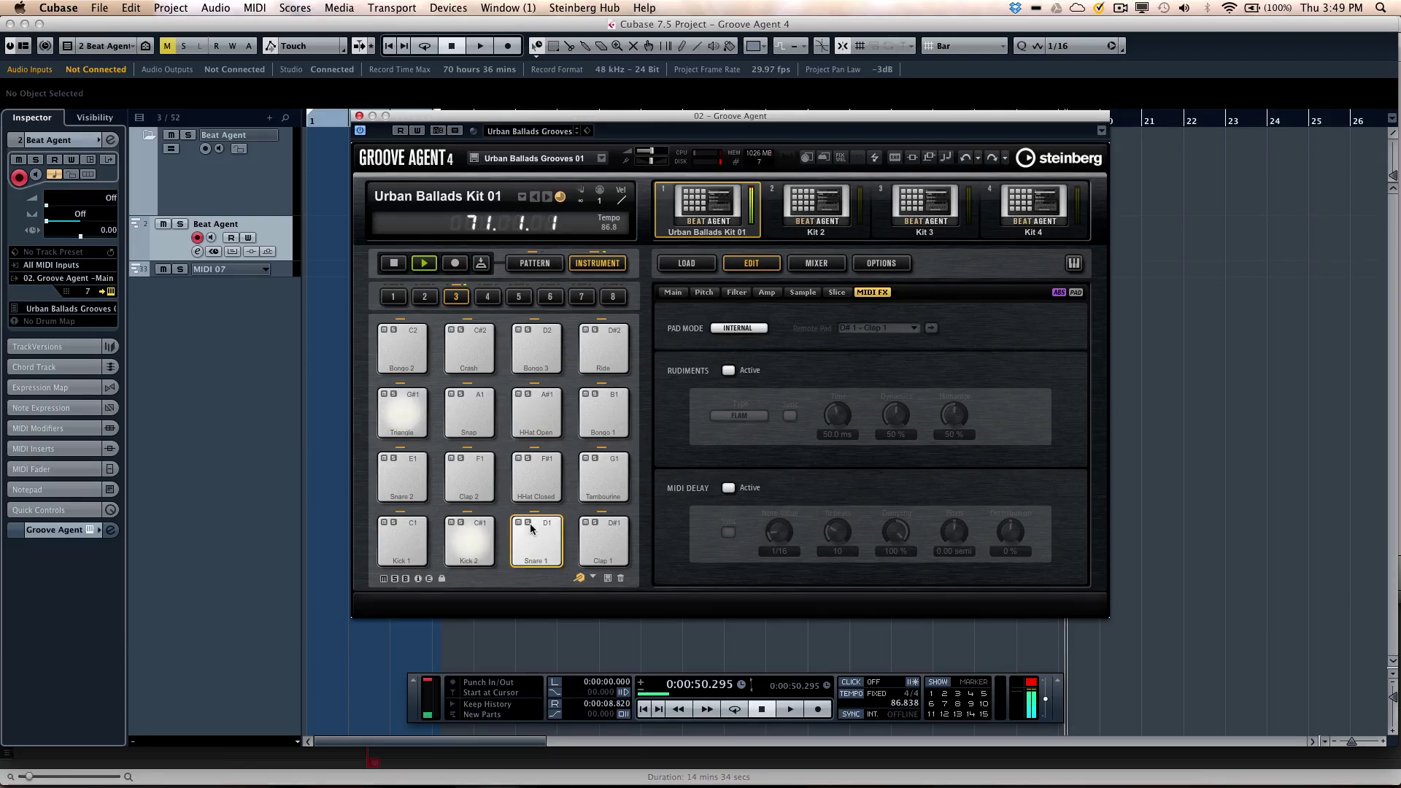
pyautogui.click(730, 371)
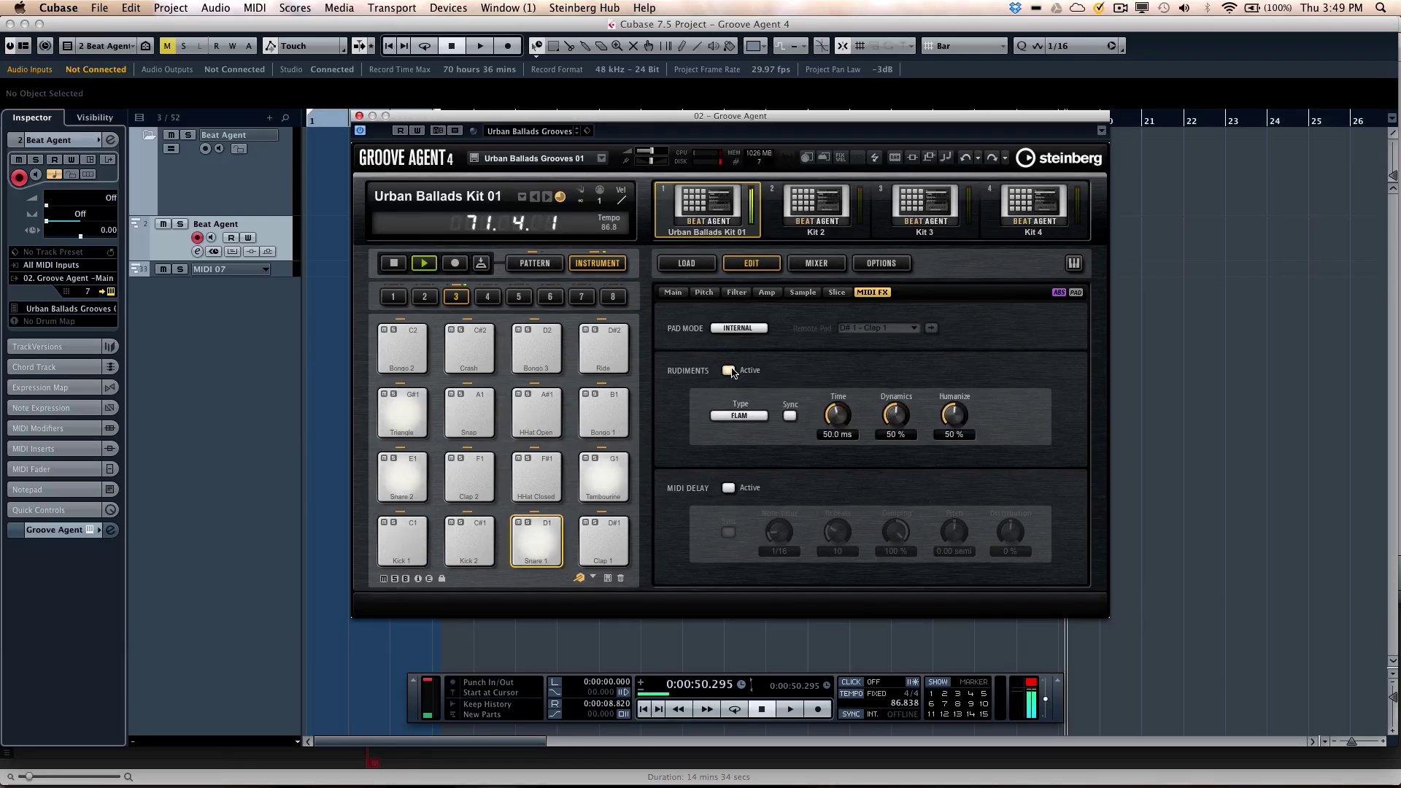
pyautogui.click(789, 417)
# - Audition the Drag, Ruff, Roll and Buzz rudiments, toggling Sync, then switch Rudiments off
pyautogui.click(739, 416)
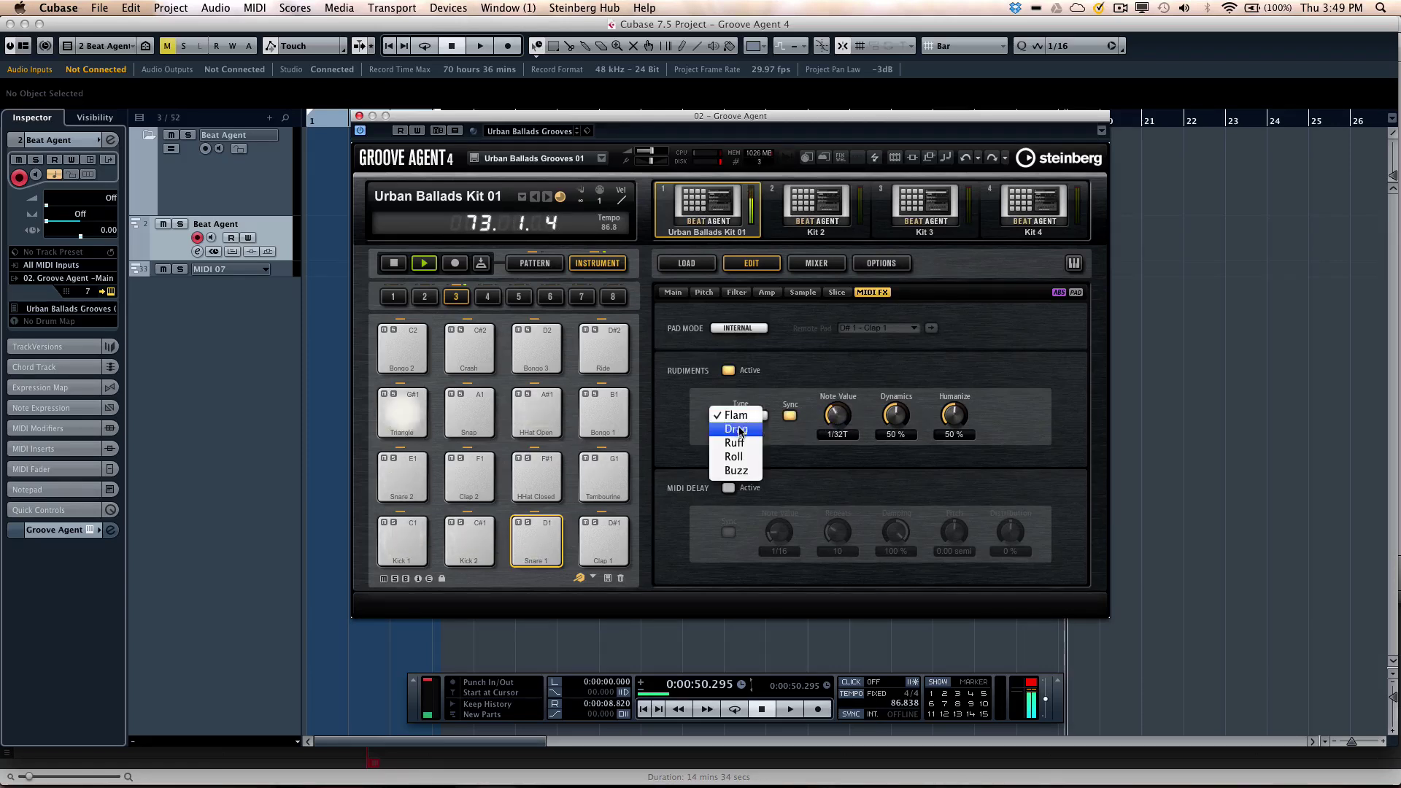
pyautogui.click(736, 429)
pyautogui.click(739, 416)
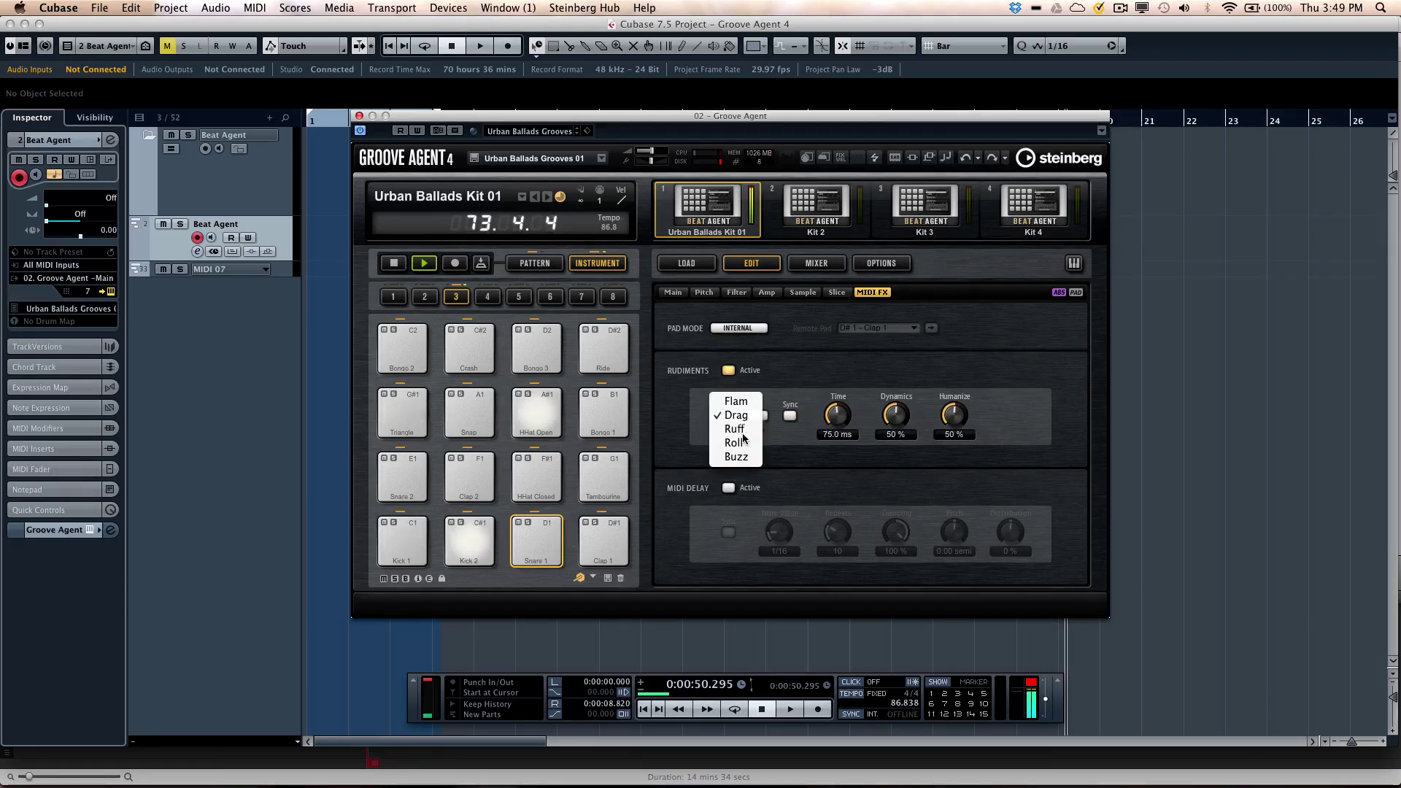
pyautogui.click(742, 431)
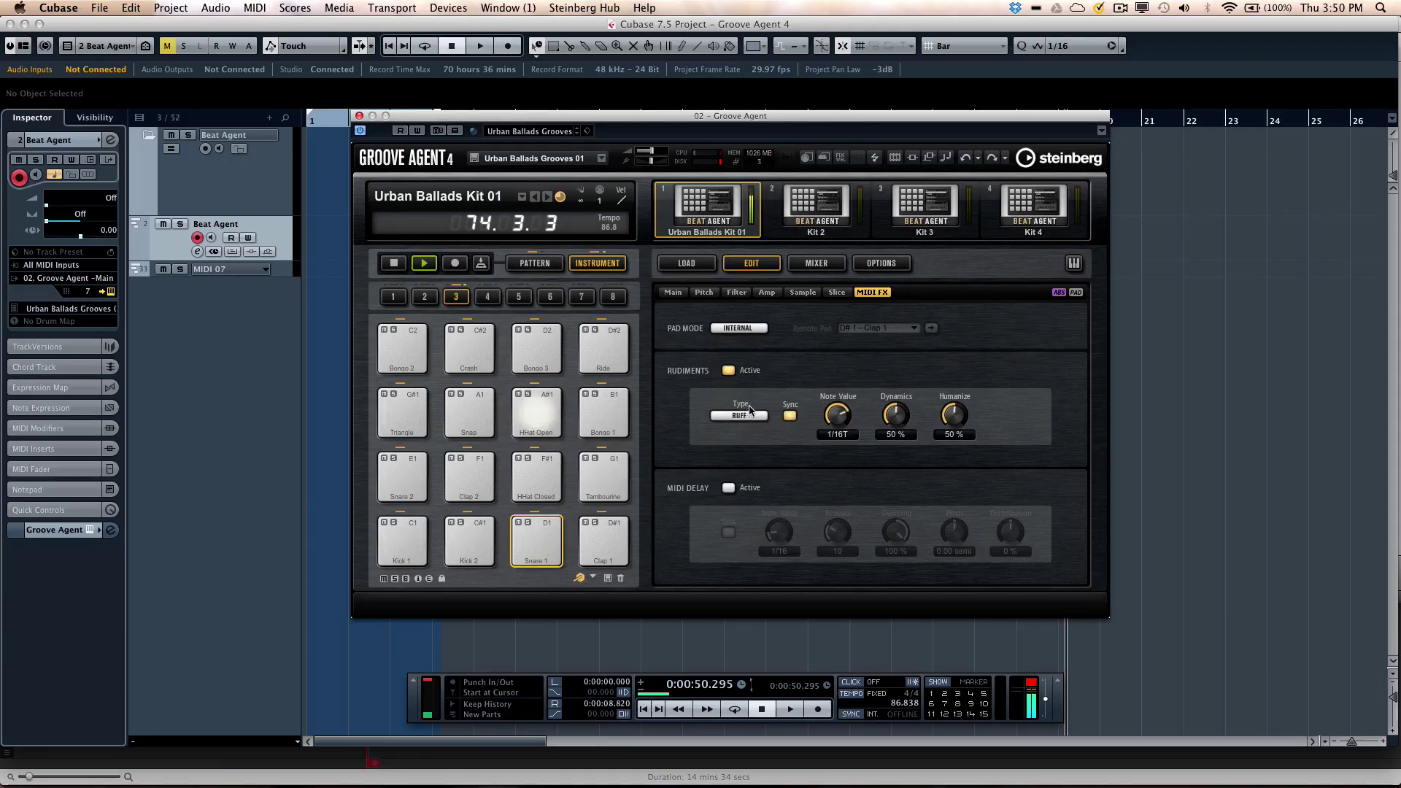
pyautogui.click(790, 416)
pyautogui.click(744, 419)
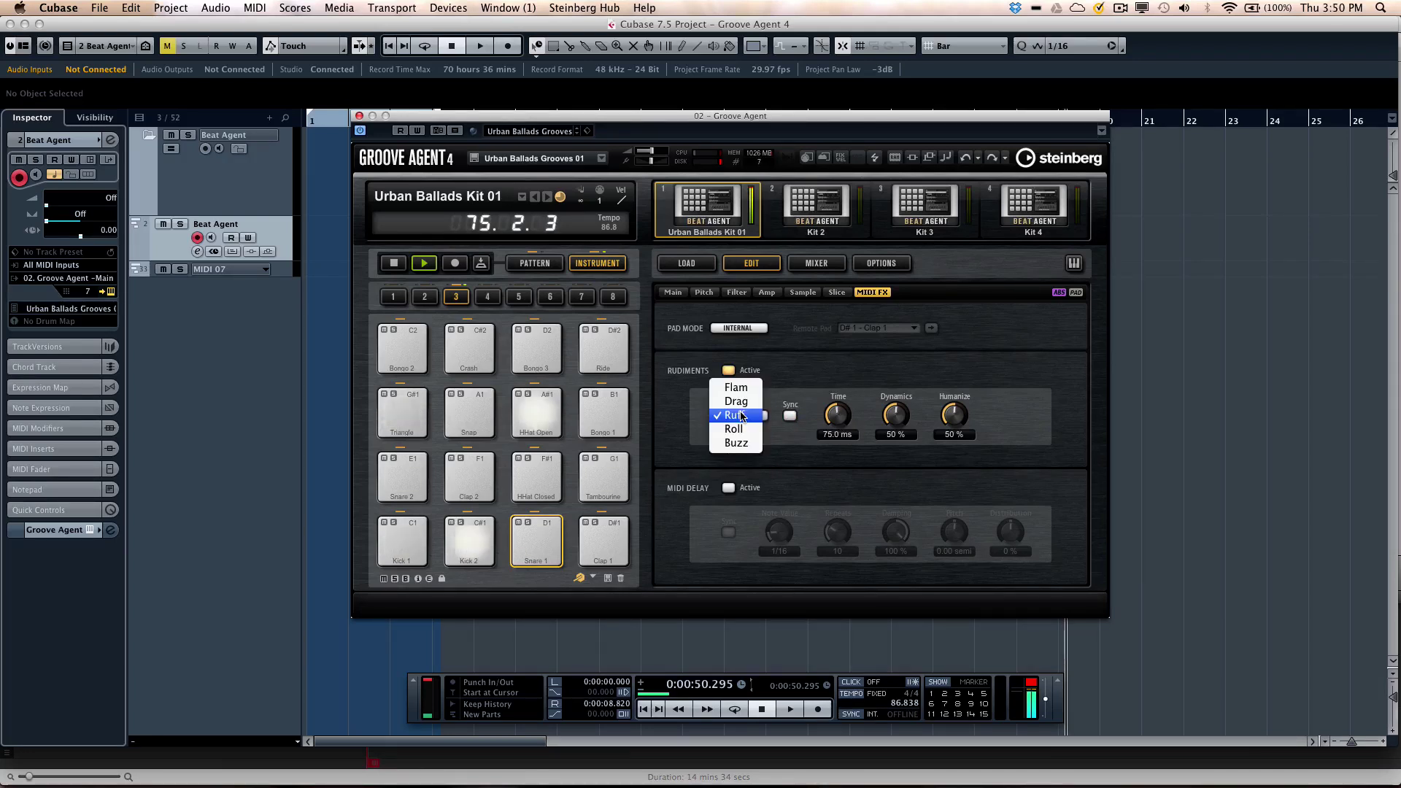
pyautogui.click(744, 429)
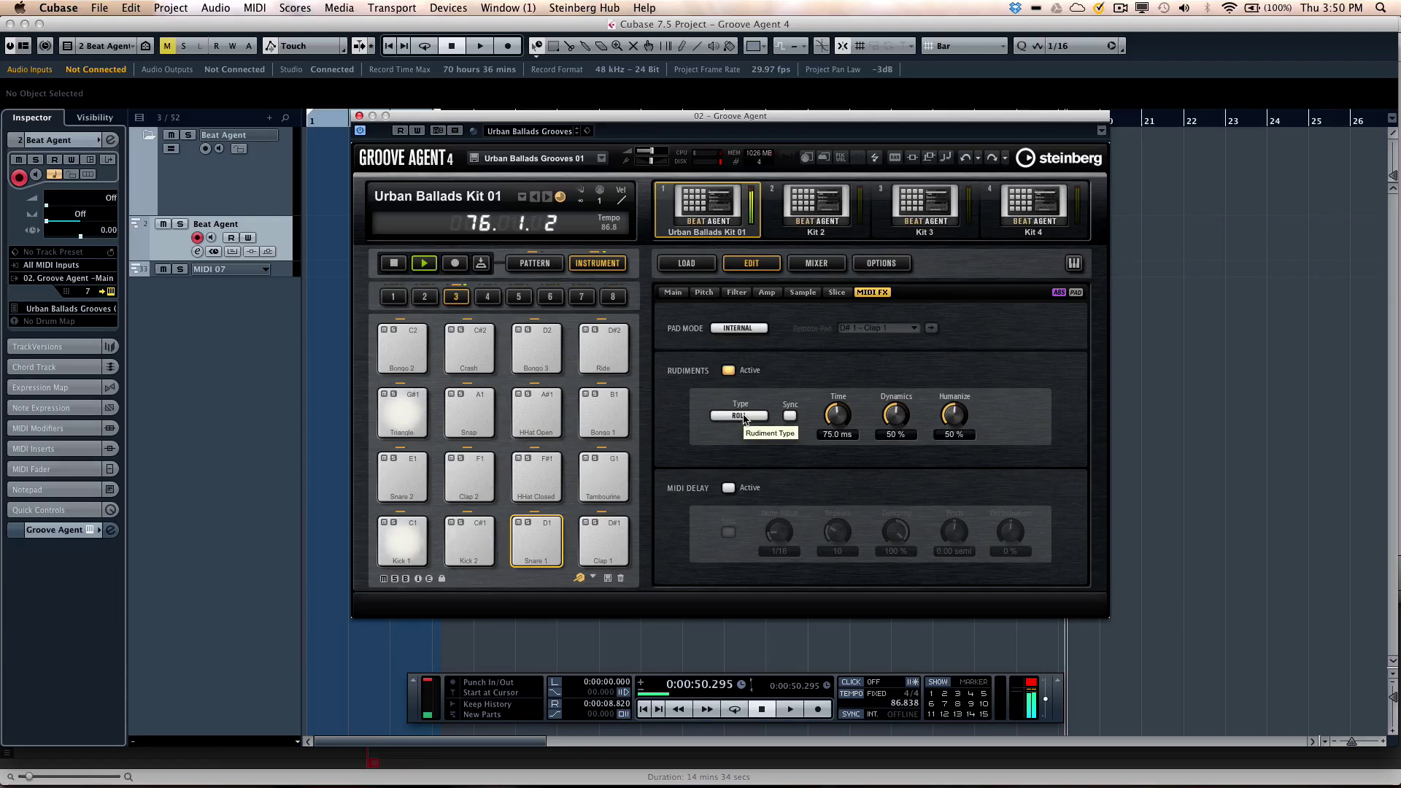
pyautogui.click(743, 416)
pyautogui.click(739, 433)
pyautogui.click(728, 370)
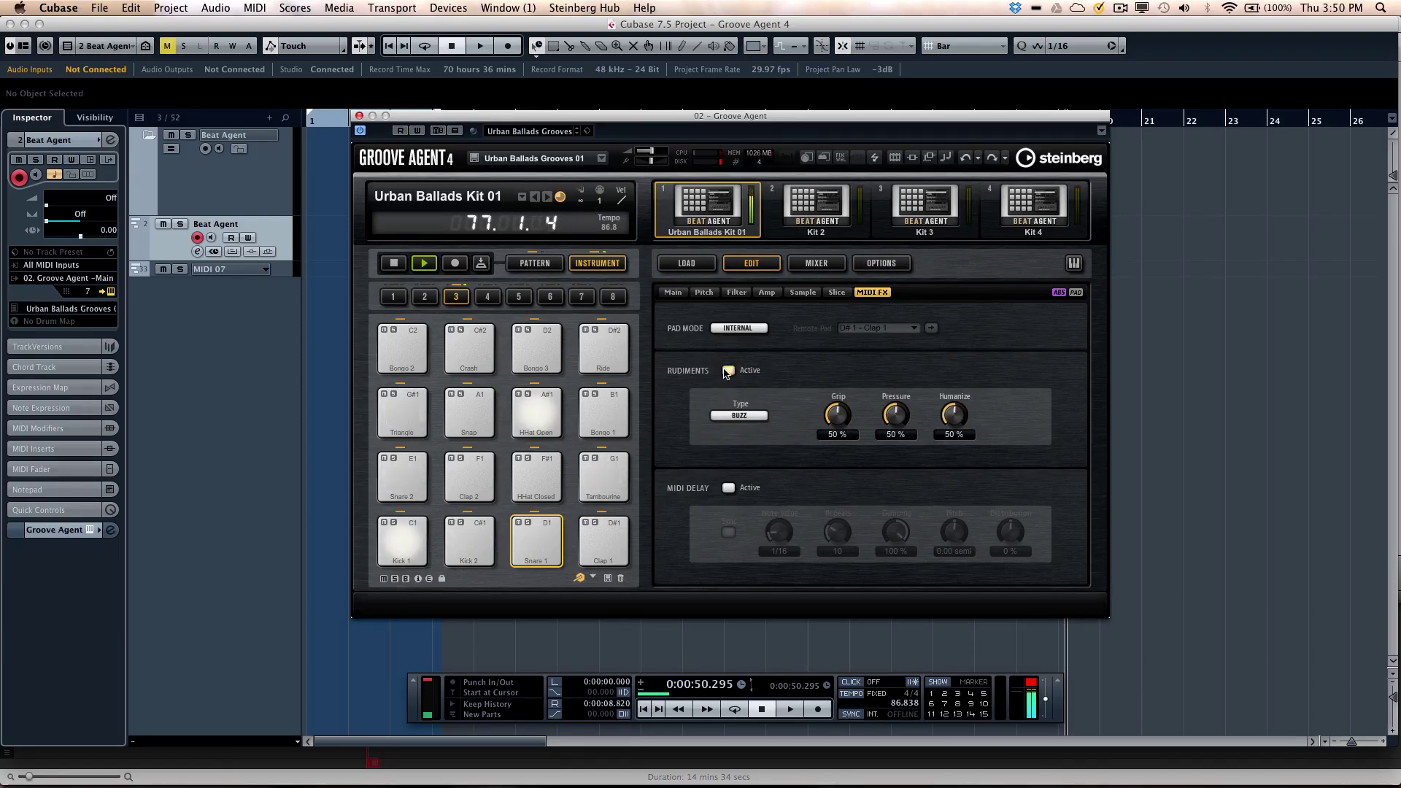
# - Try Snare 1's MIDI Delay, ending at 1.50 semi pitch, -29% damping and 12 repeats, then disable it
pyautogui.click(729, 489)
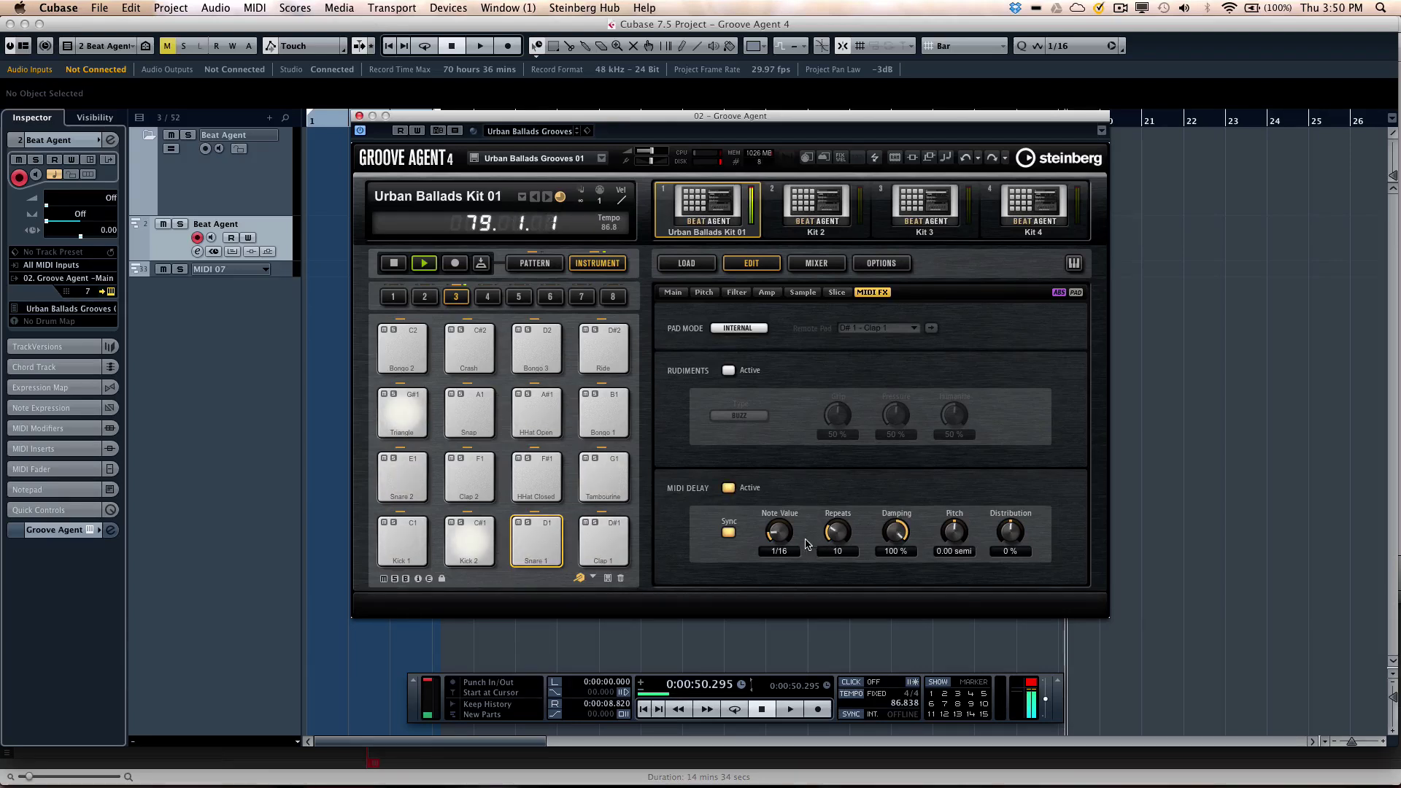
pyautogui.moveTo(960, 535); pyautogui.dragTo(954, 460)
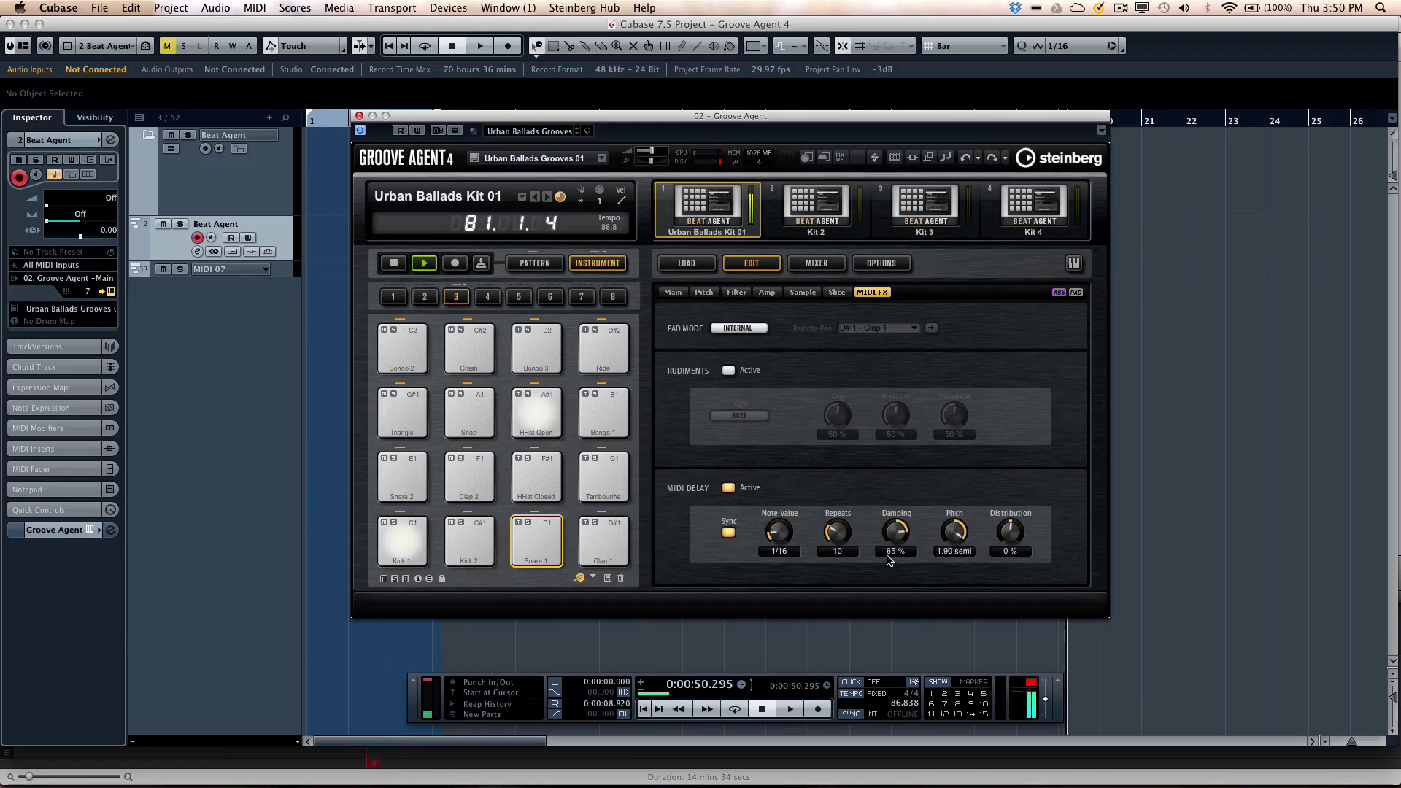
pyautogui.moveTo(885, 547); pyautogui.dragTo(876, 669)
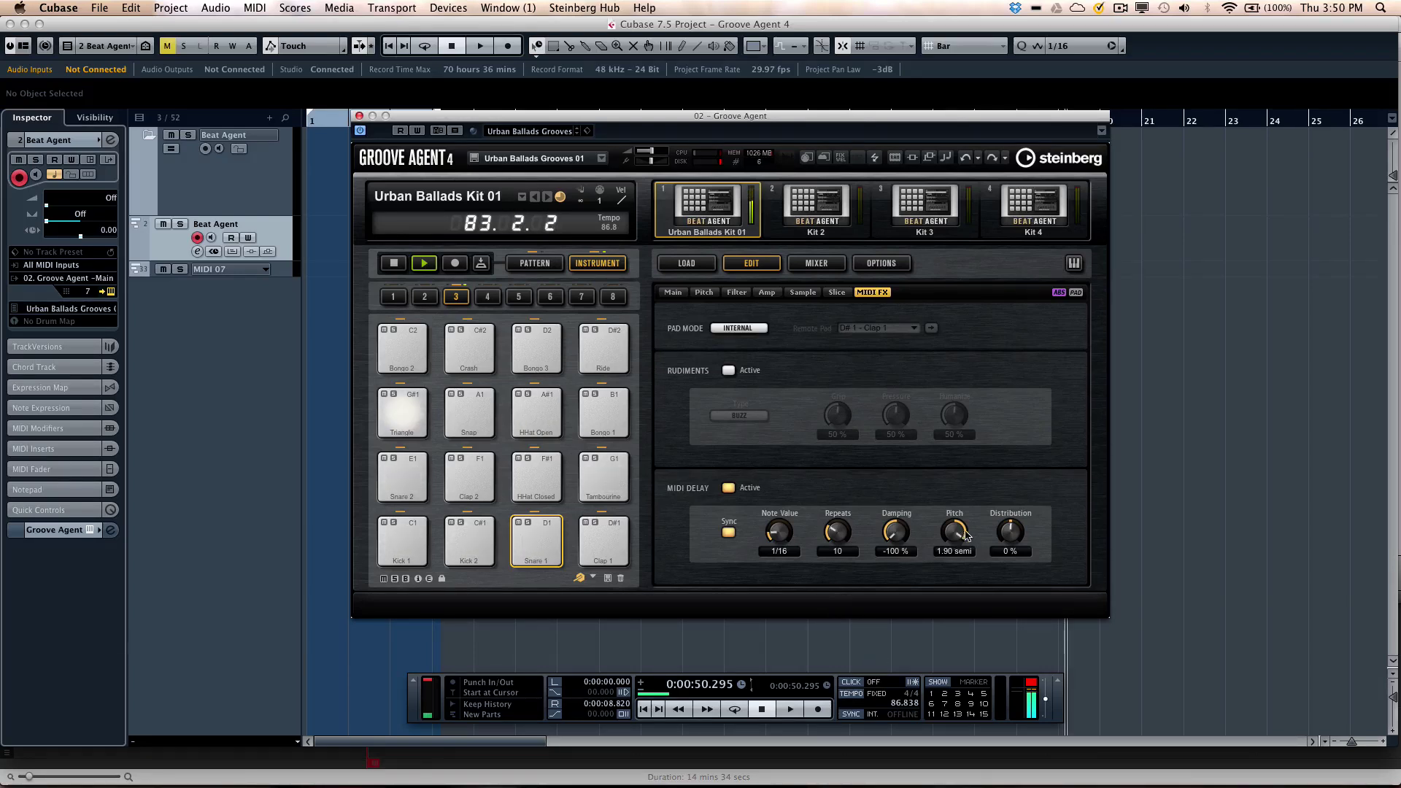
pyautogui.moveTo(891, 536); pyautogui.dragTo(889, 483)
pyautogui.moveTo(955, 530); pyautogui.dragTo(958, 553)
pyautogui.moveTo(762, 543); pyautogui.dragTo(773, 535)
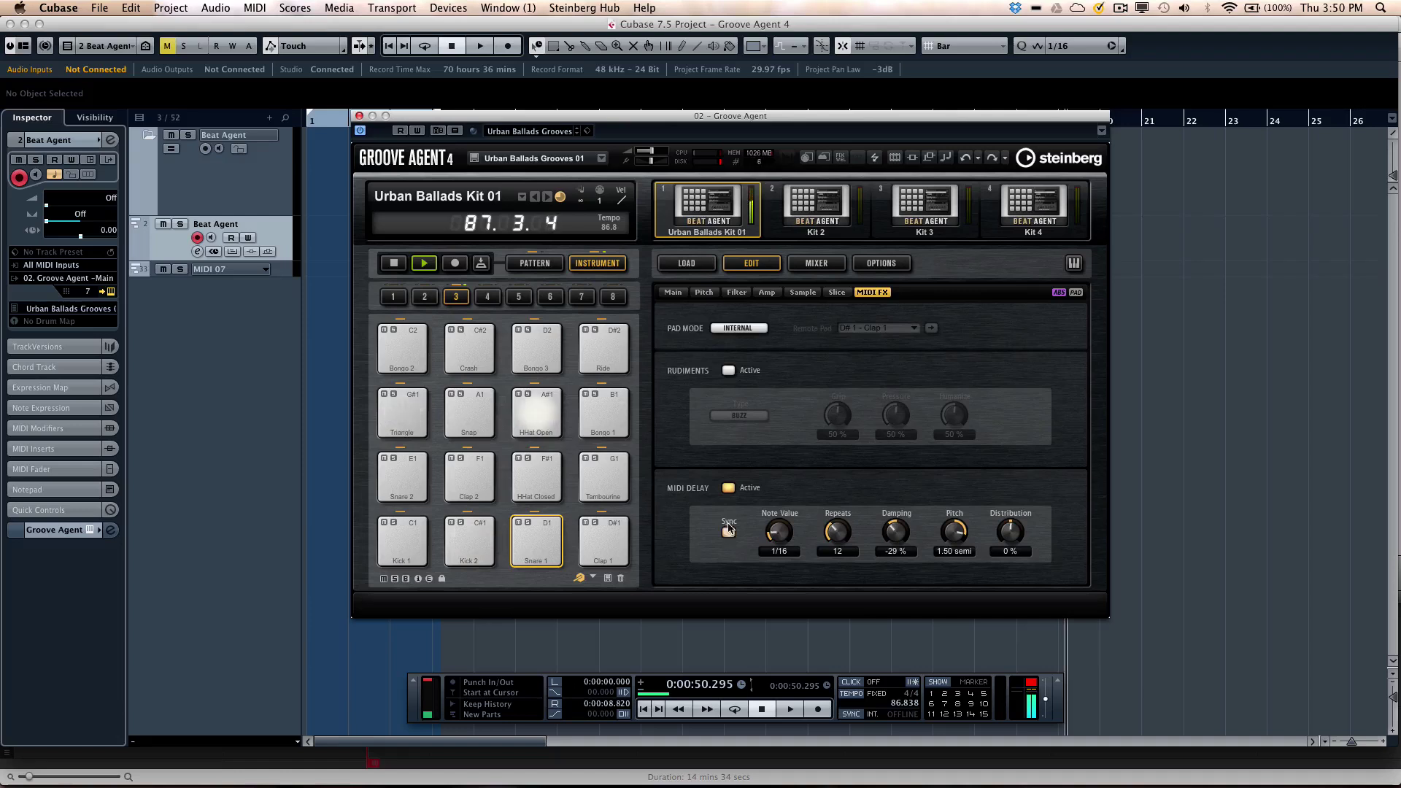
pyautogui.click(728, 487)
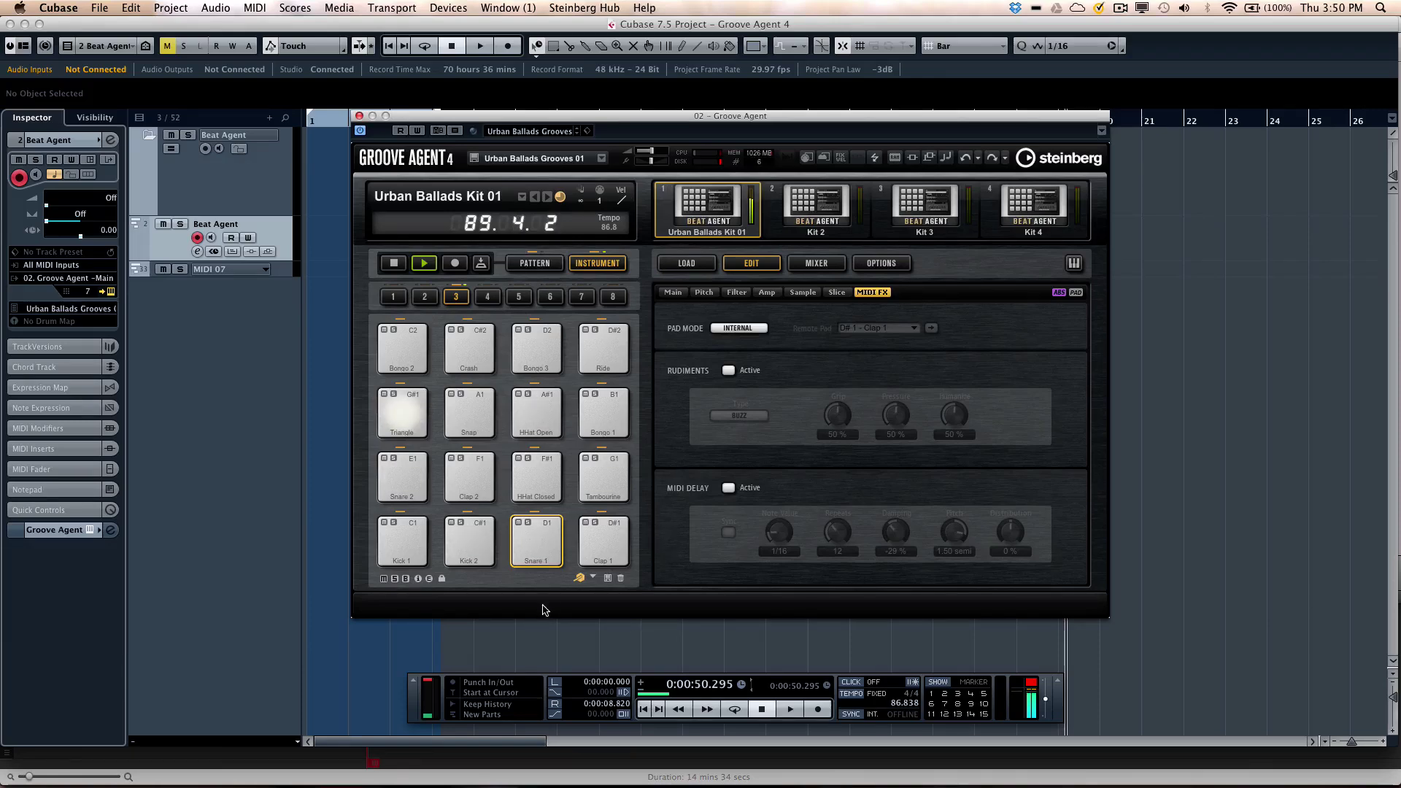
# - In the Load browser, preview the four FC02_AK01 Snare1–Snare4 samples of Kit 01
pyautogui.click(689, 265)
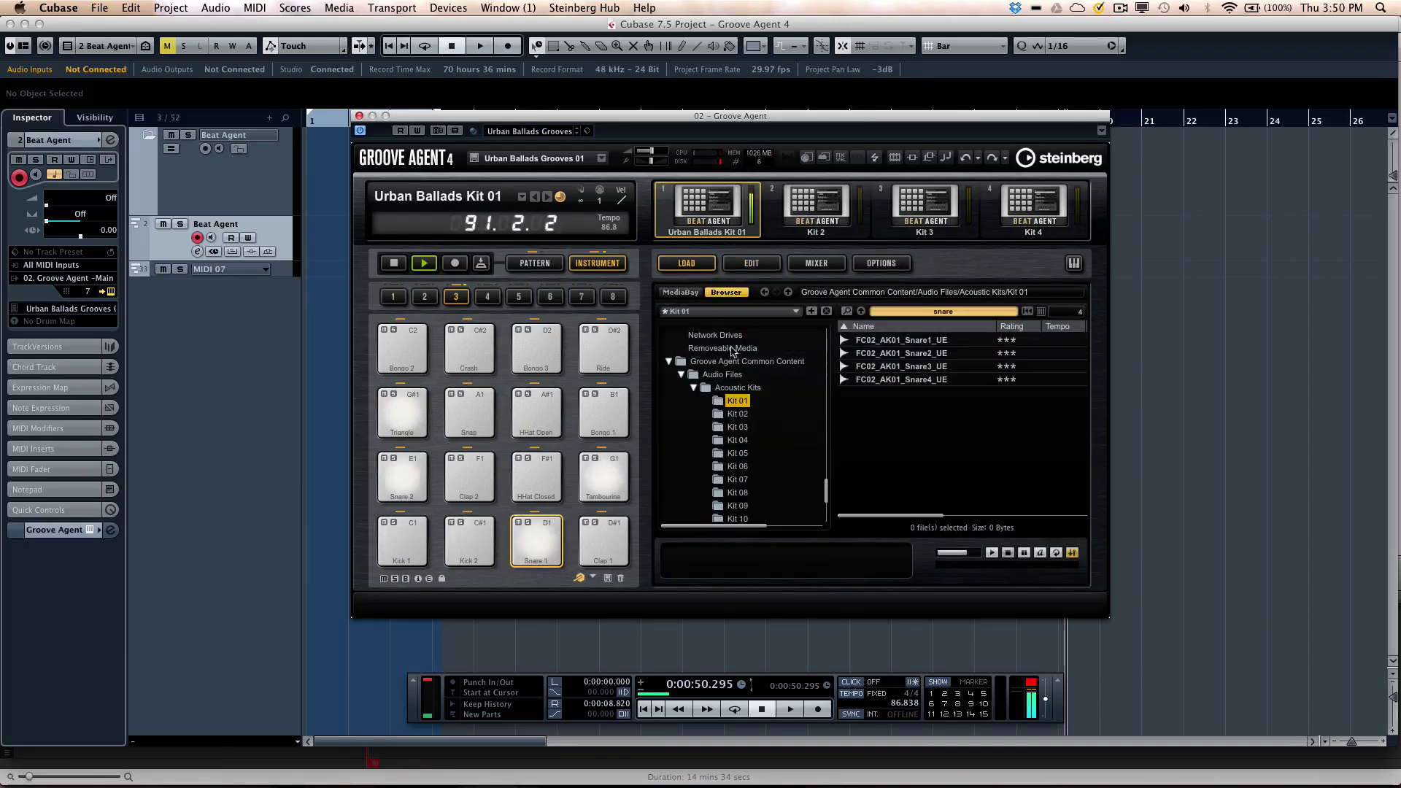
pyautogui.click(784, 313)
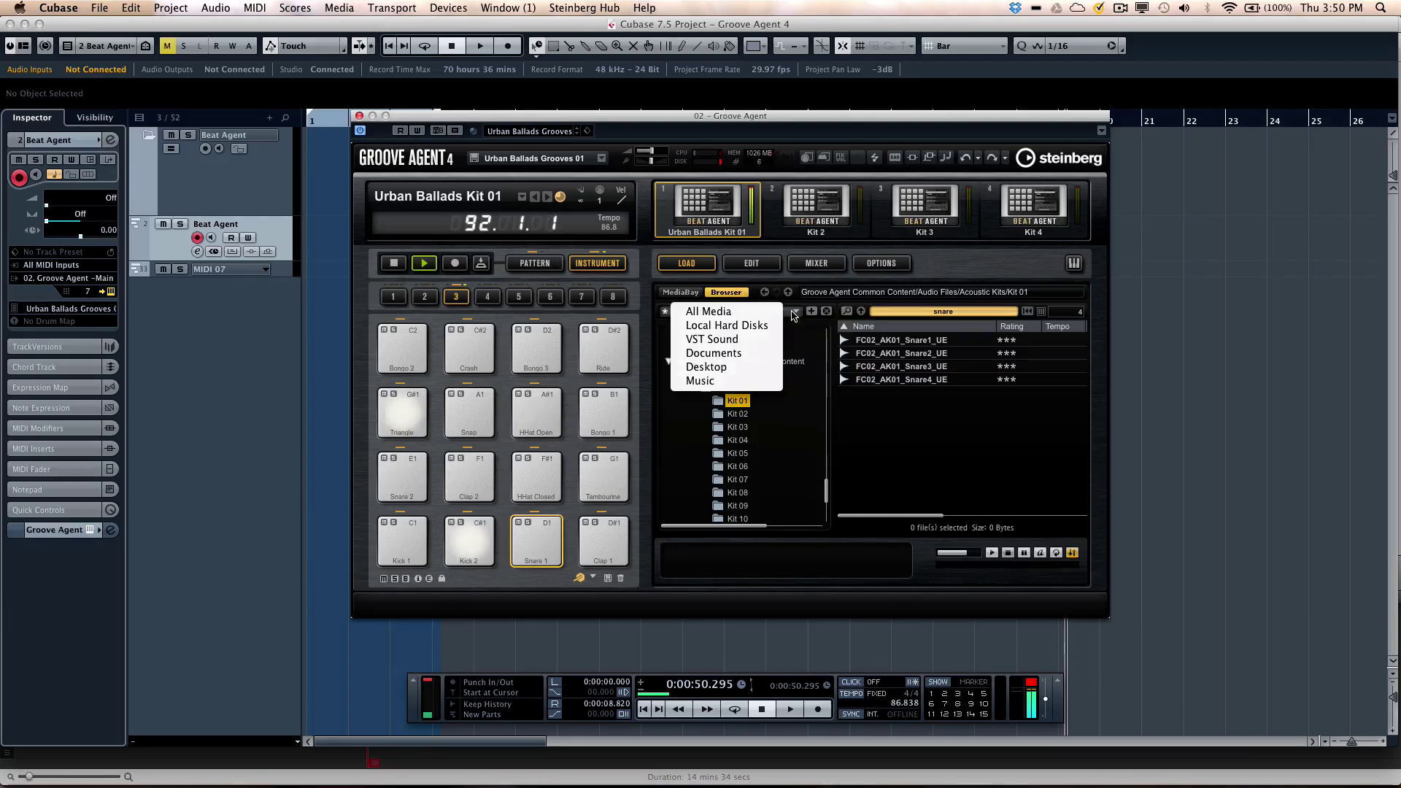
pyautogui.click(916, 415)
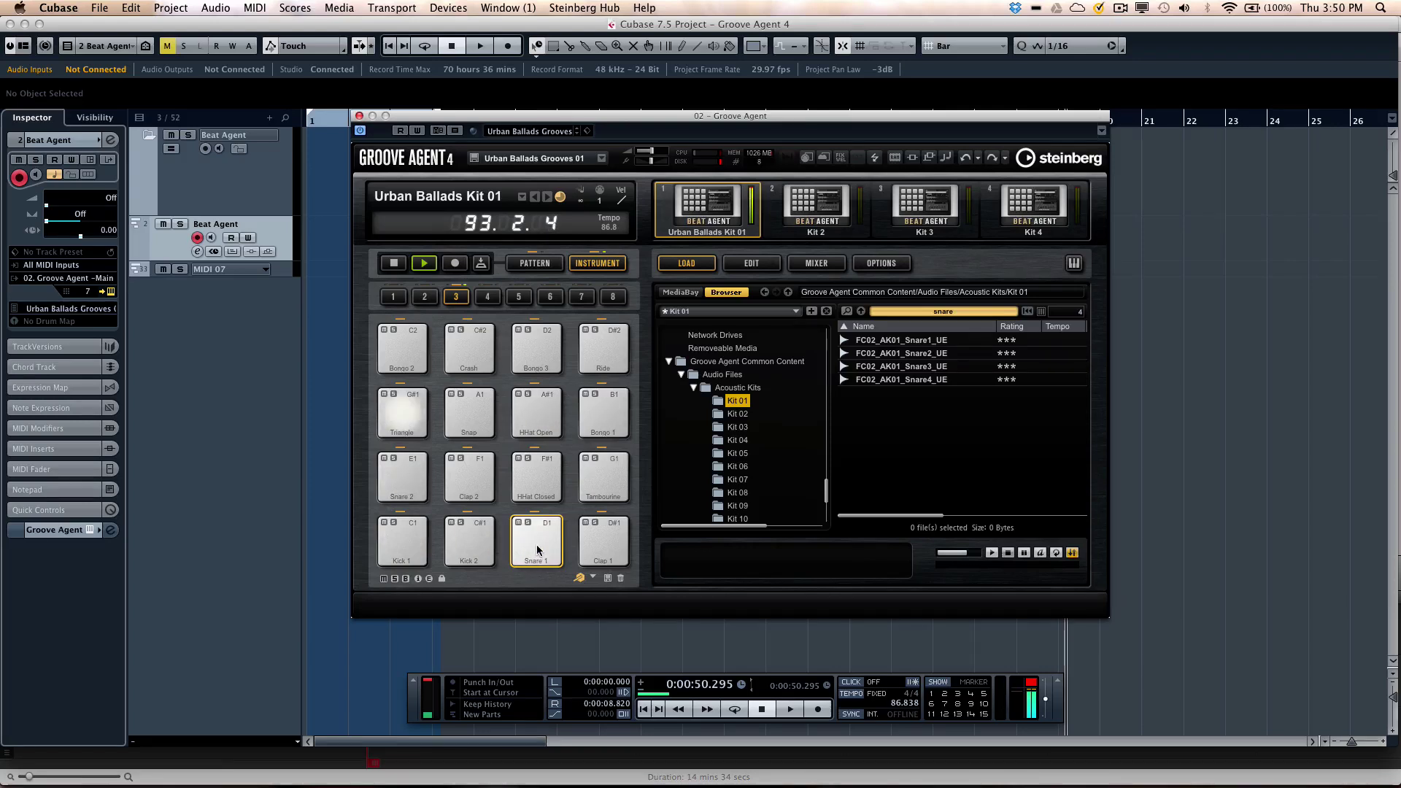
pyautogui.click(896, 343)
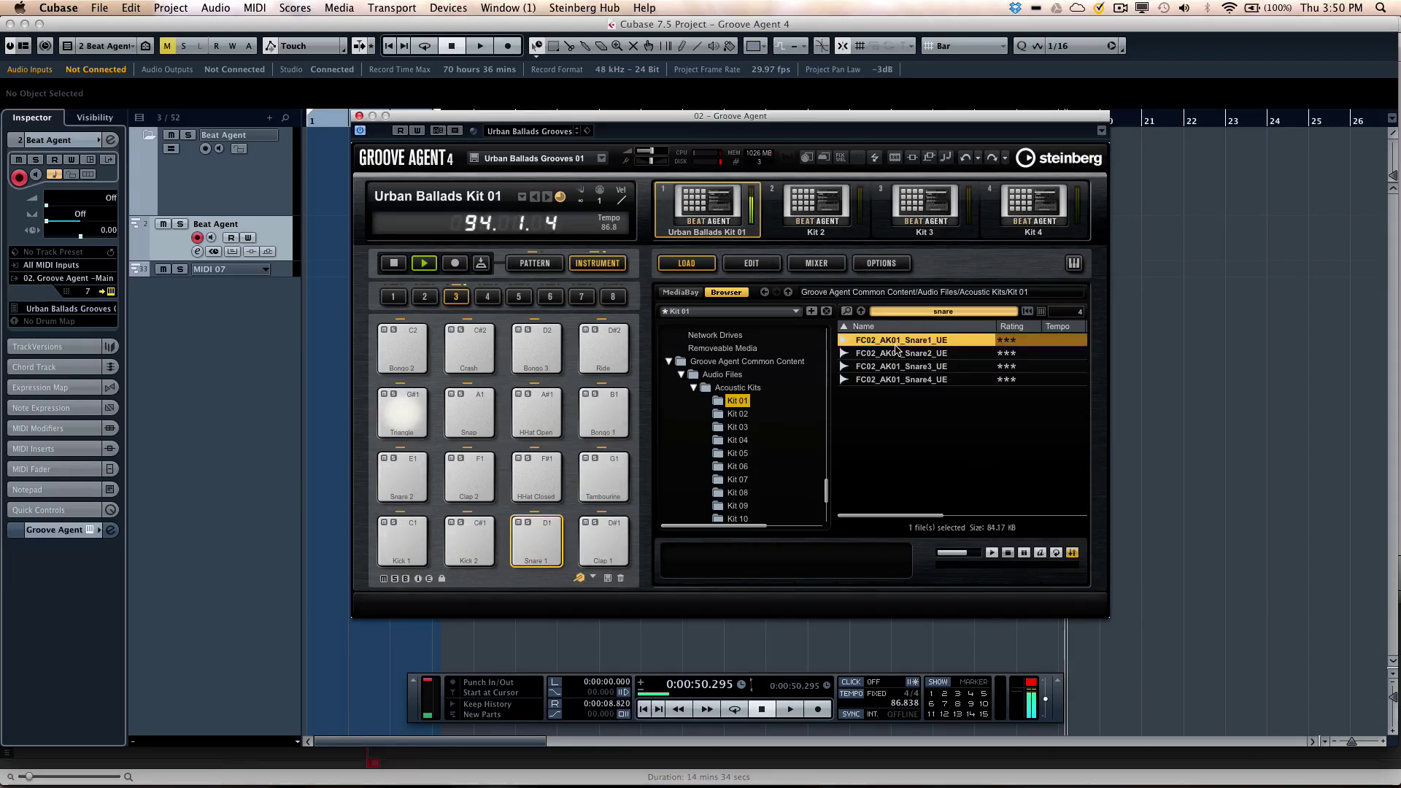
pyautogui.click(897, 356)
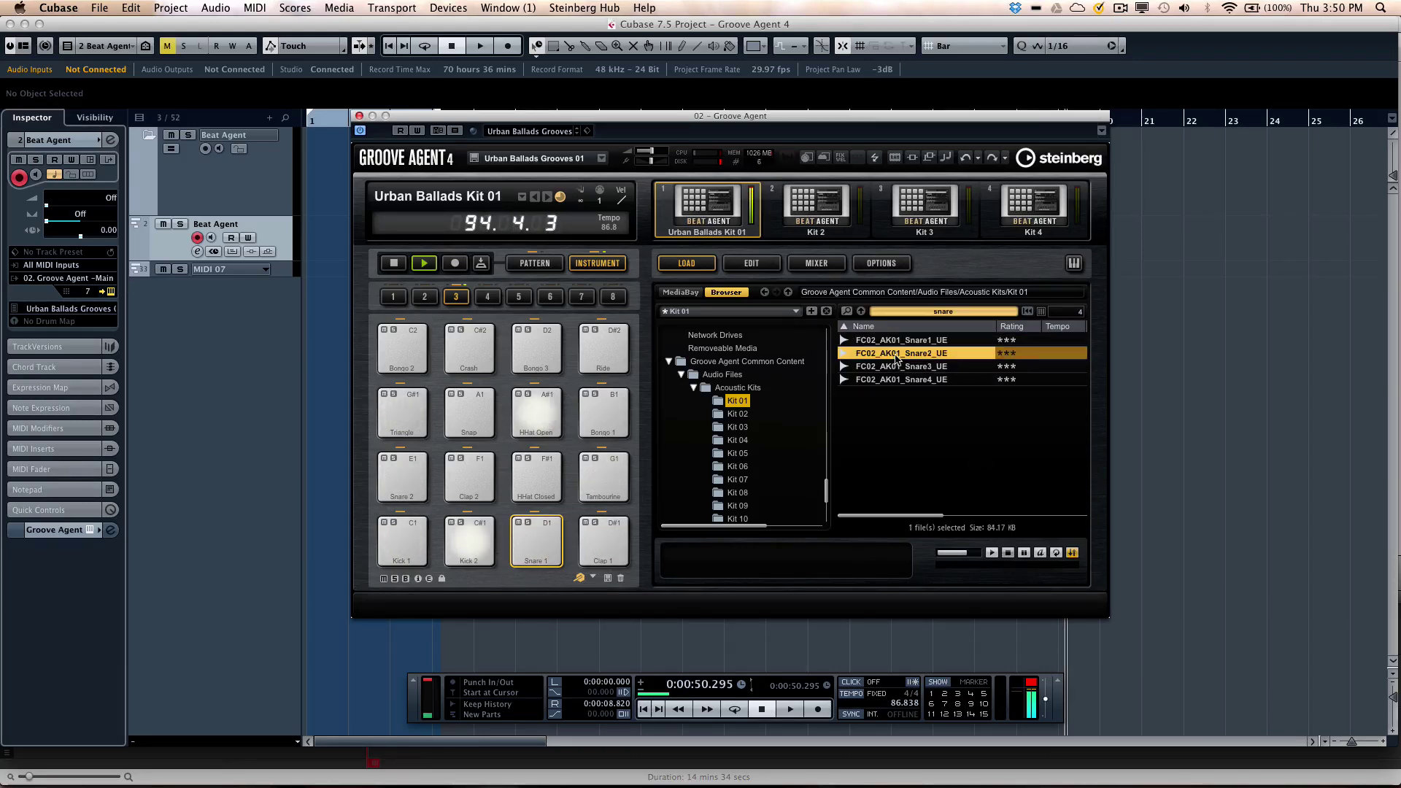
pyautogui.click(895, 368)
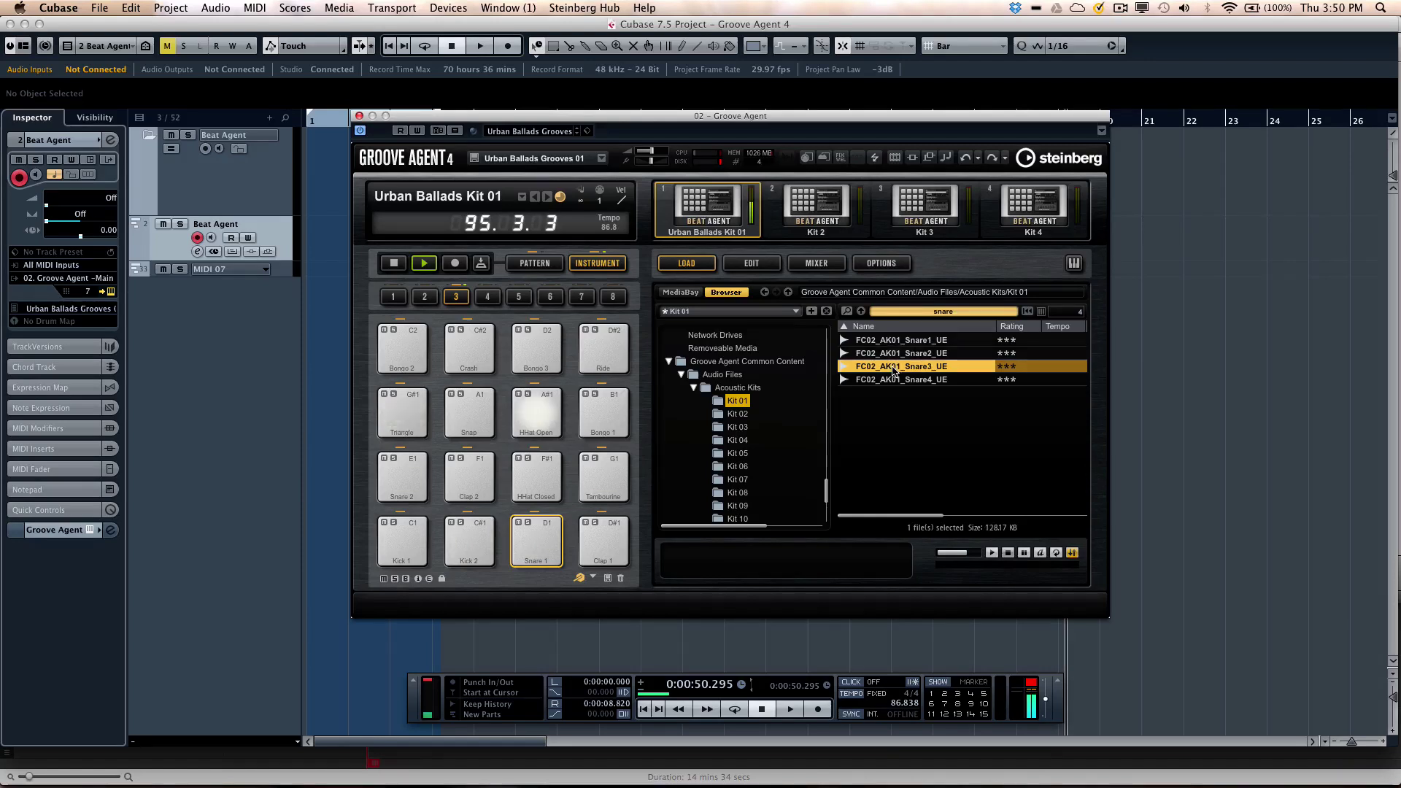
pyautogui.click(878, 381)
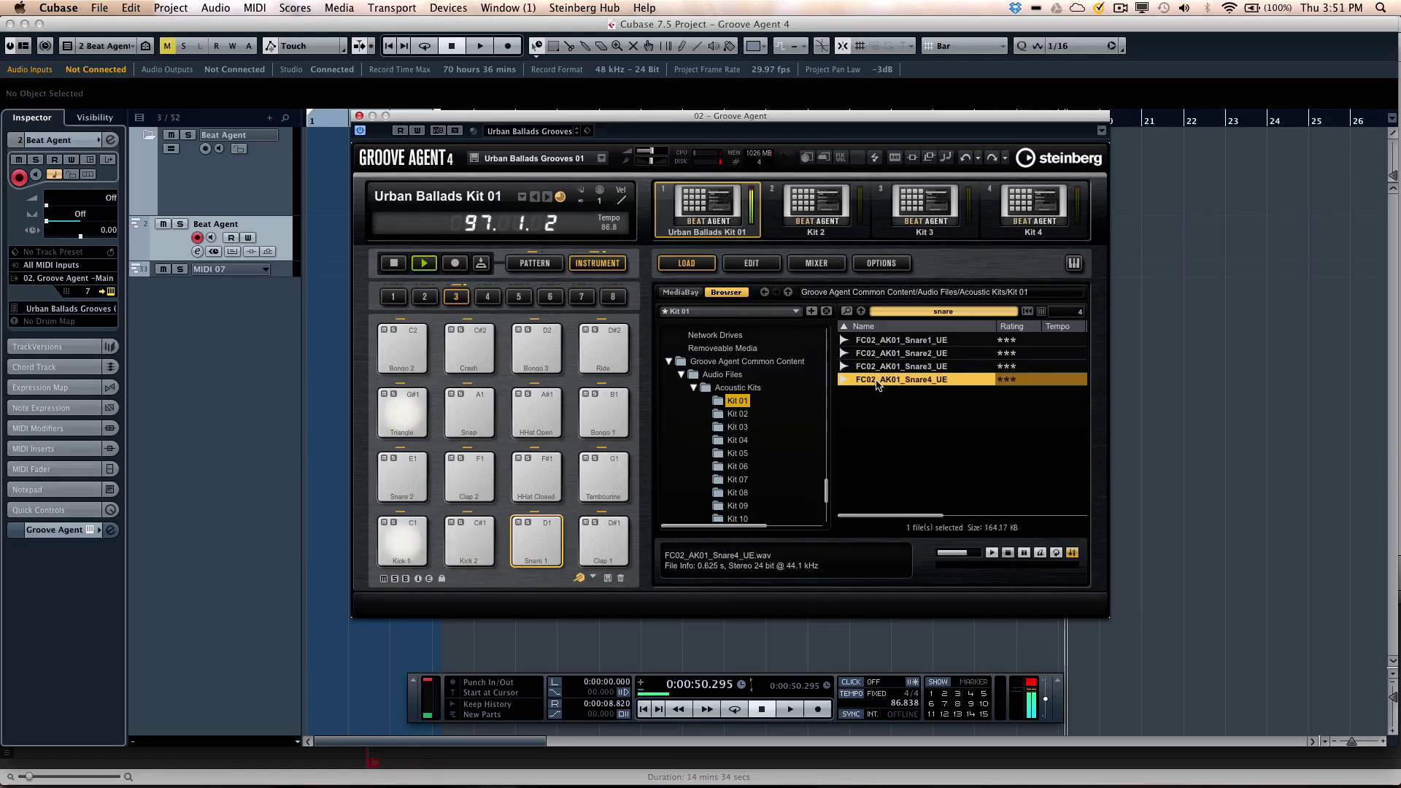
pyautogui.click(875, 369)
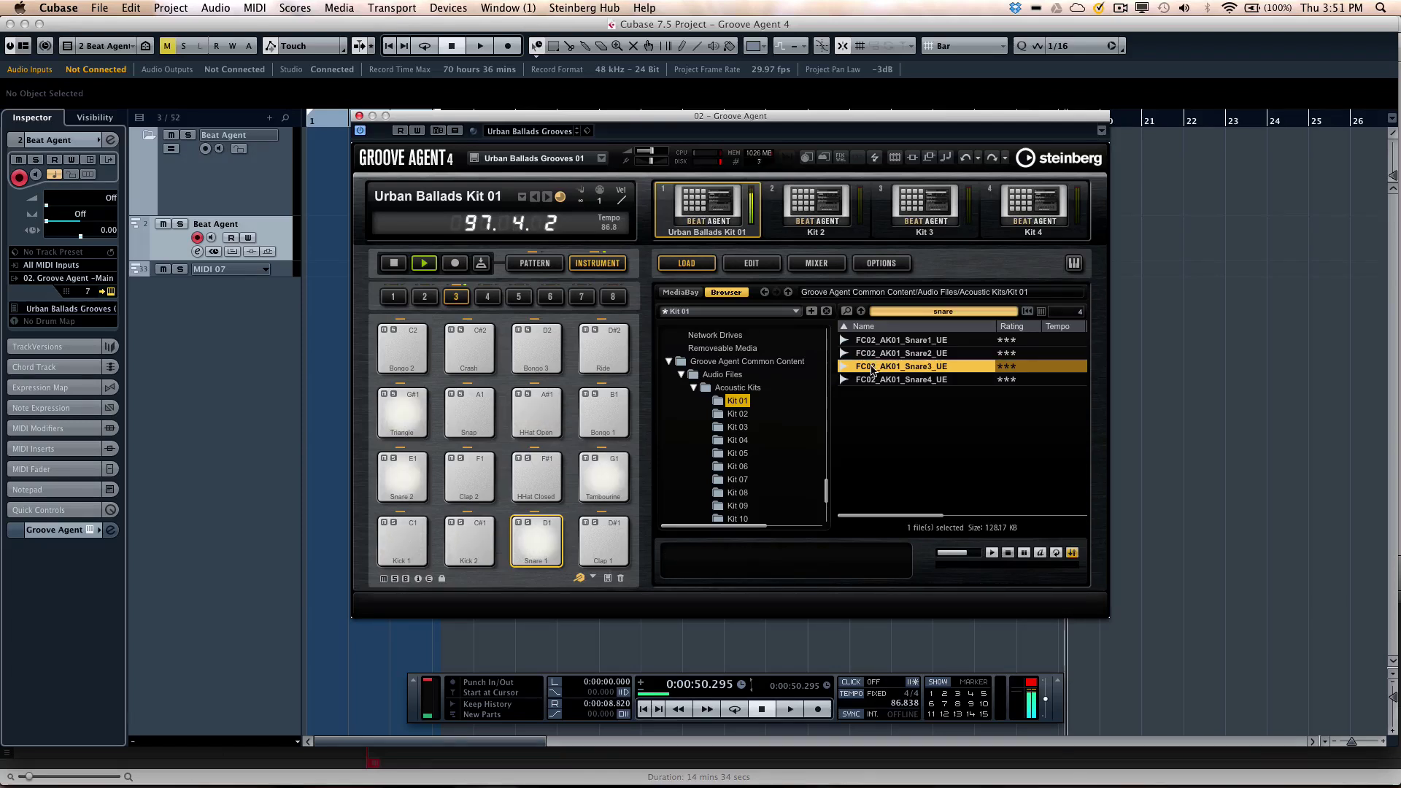
# - Preview Kit 03's third and second snares, then return to Kit 01's first snare
pyautogui.click(733, 427)
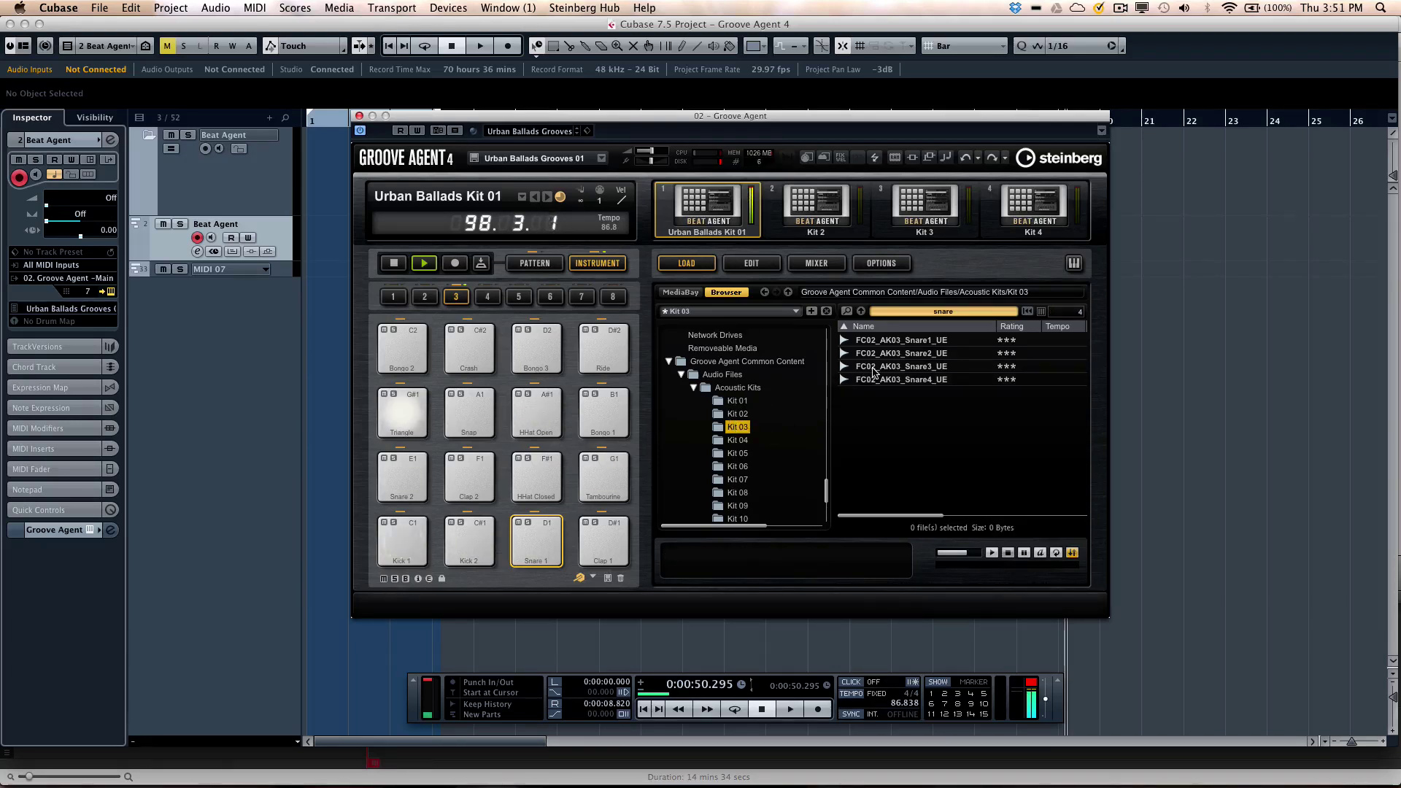
pyautogui.click(875, 369)
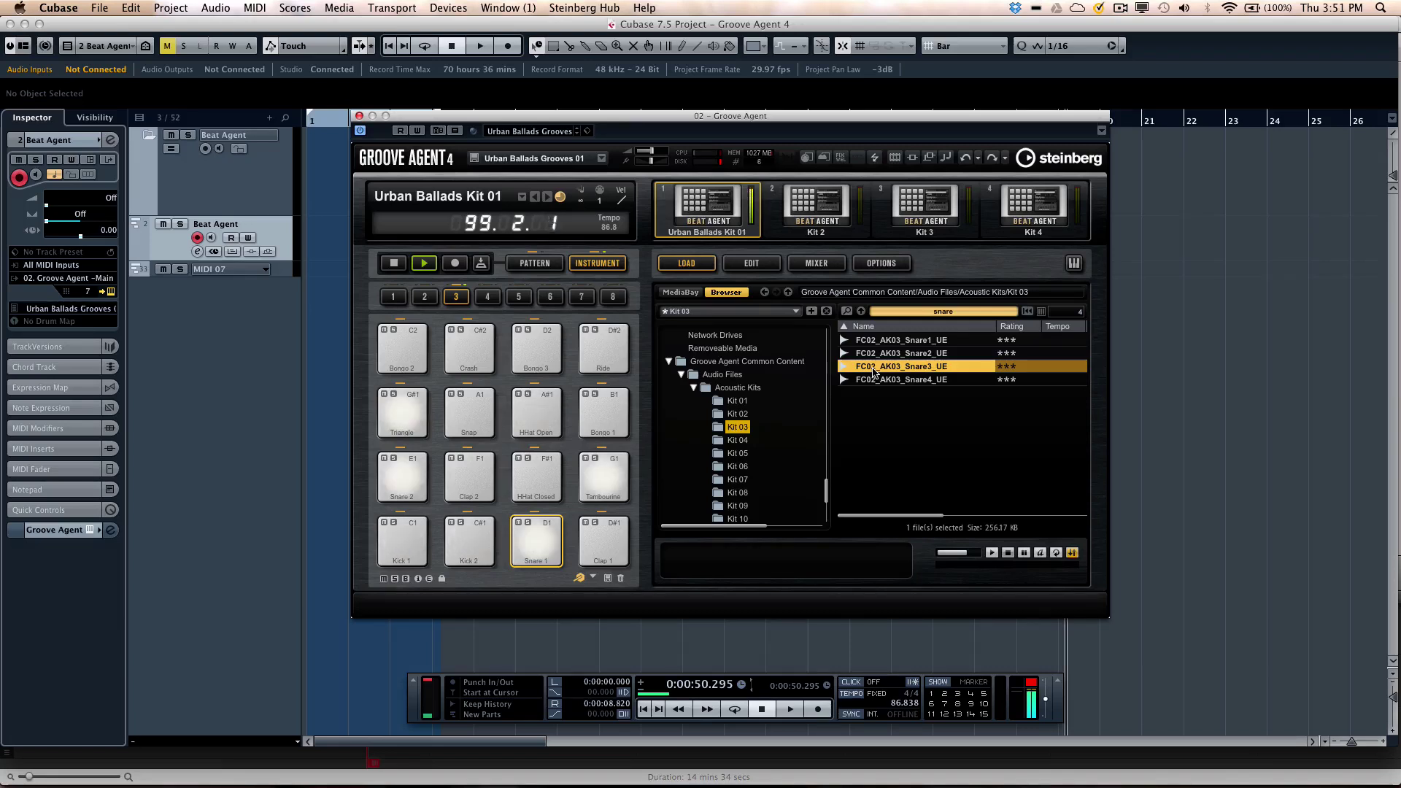
pyautogui.click(875, 355)
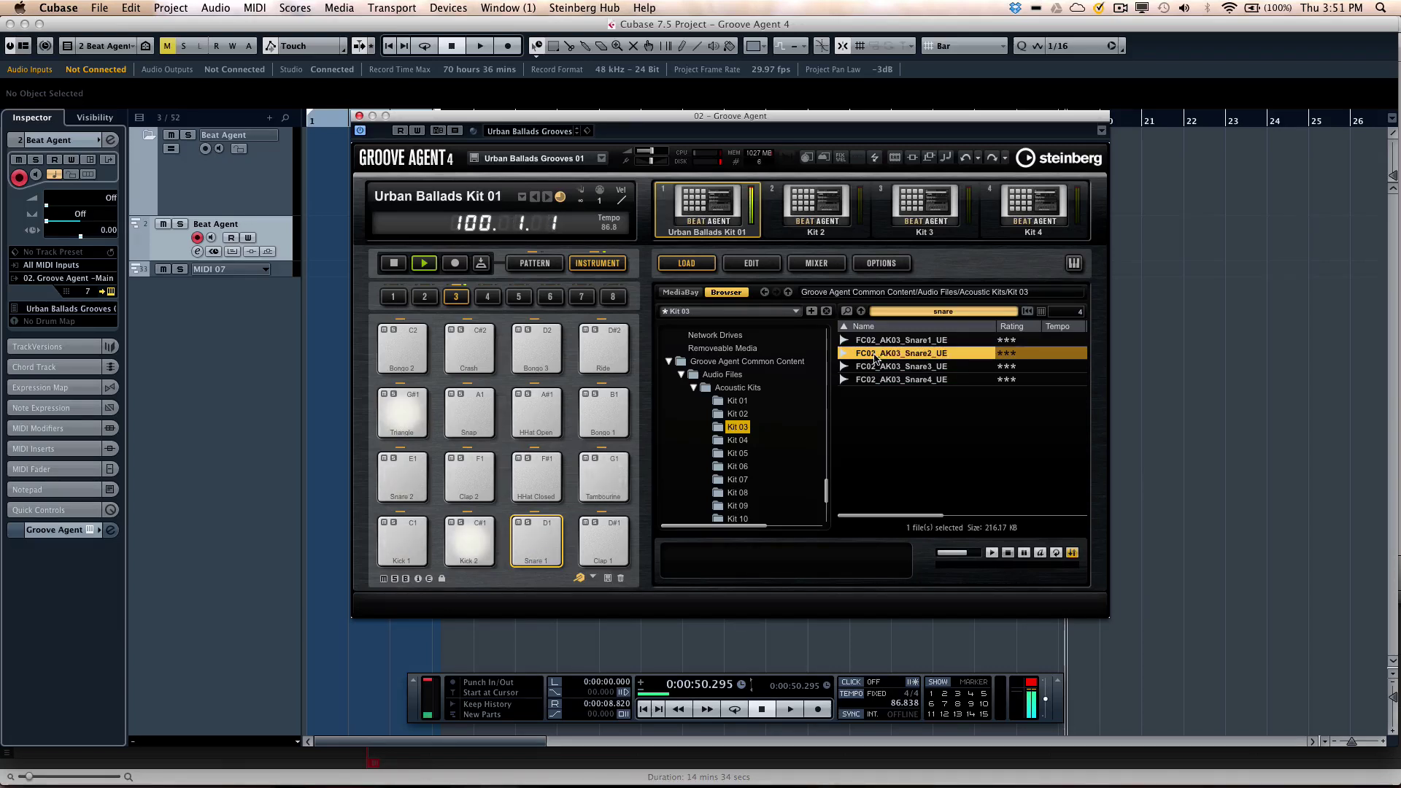
pyautogui.click(736, 401)
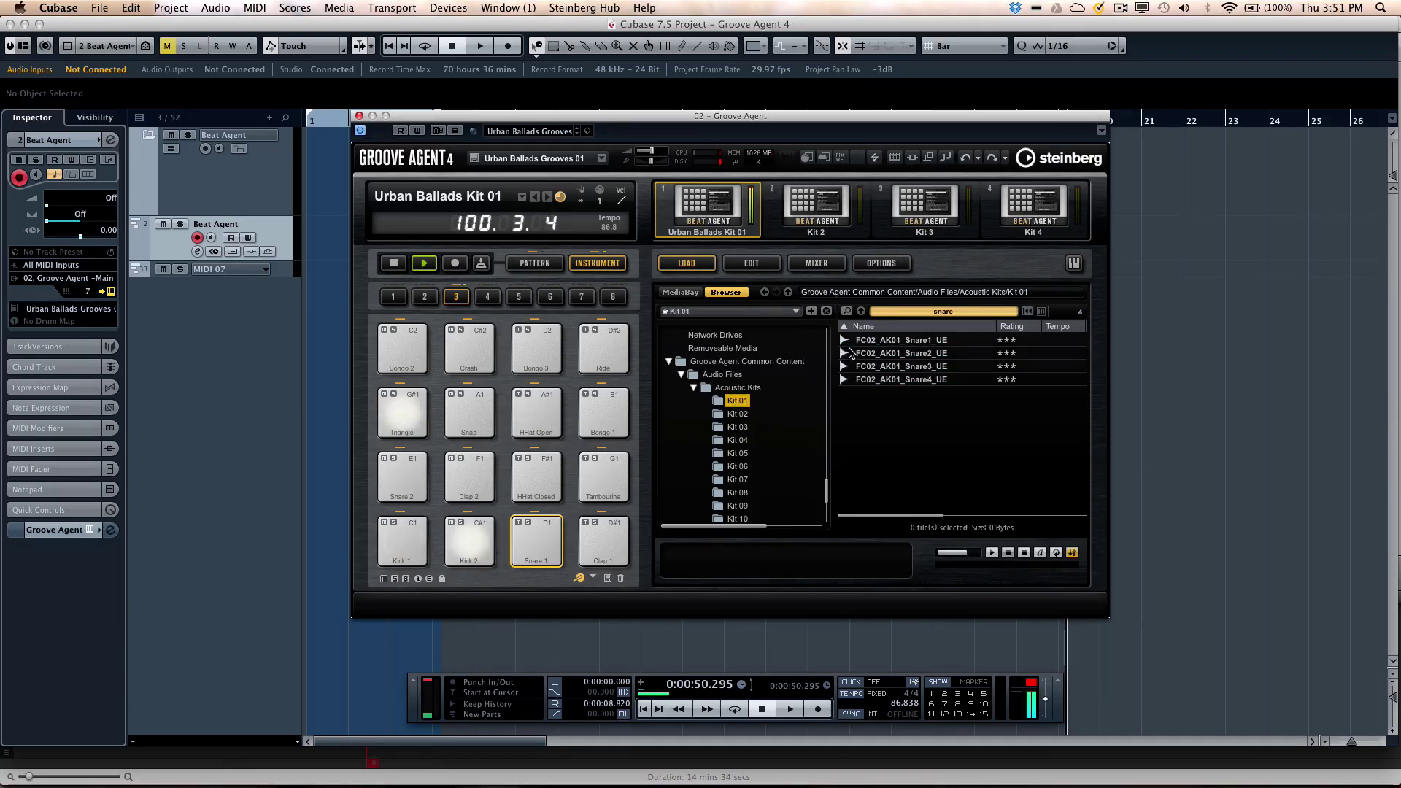
pyautogui.click(873, 342)
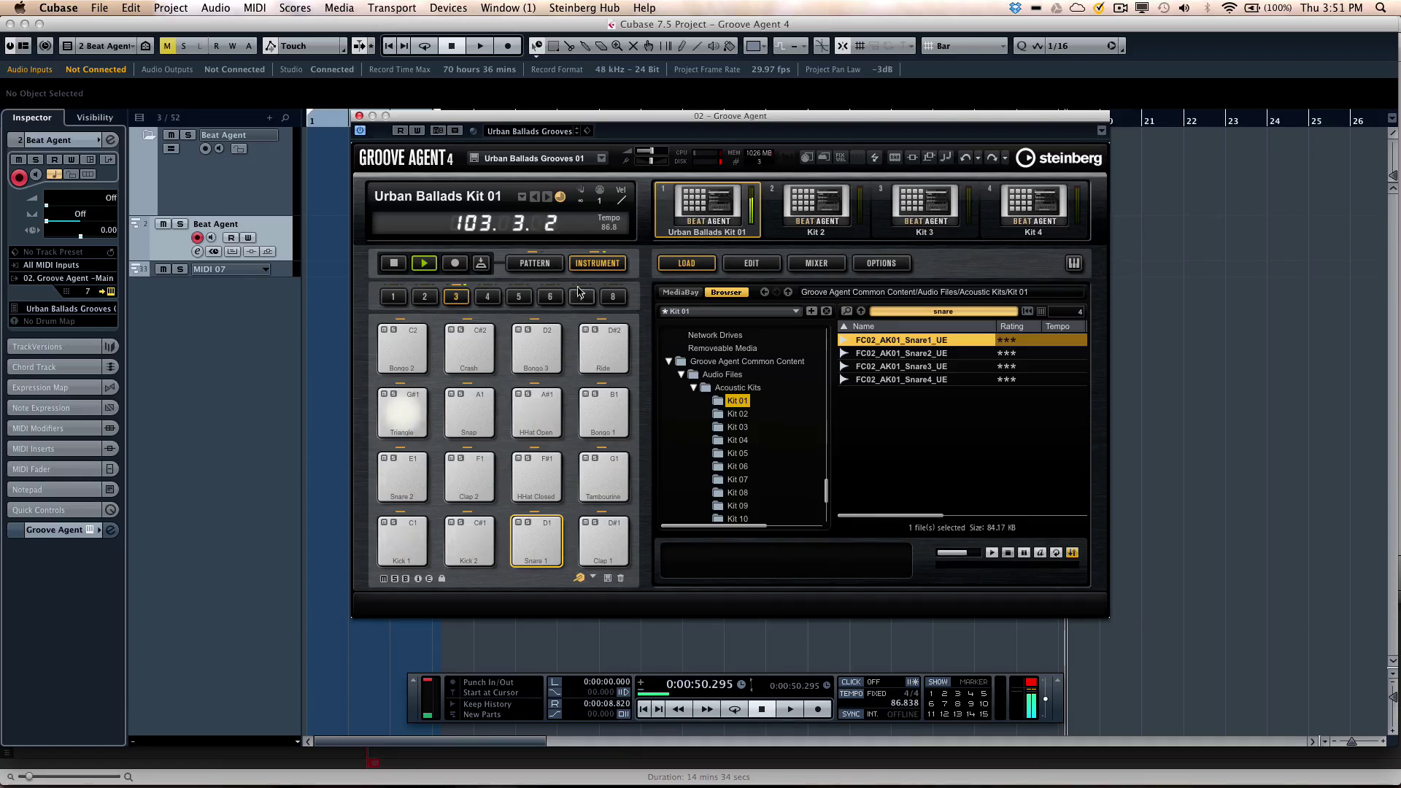
# - Stop playback, switch to pattern pads, enable the metronome click and start recording
pyautogui.click(395, 264)
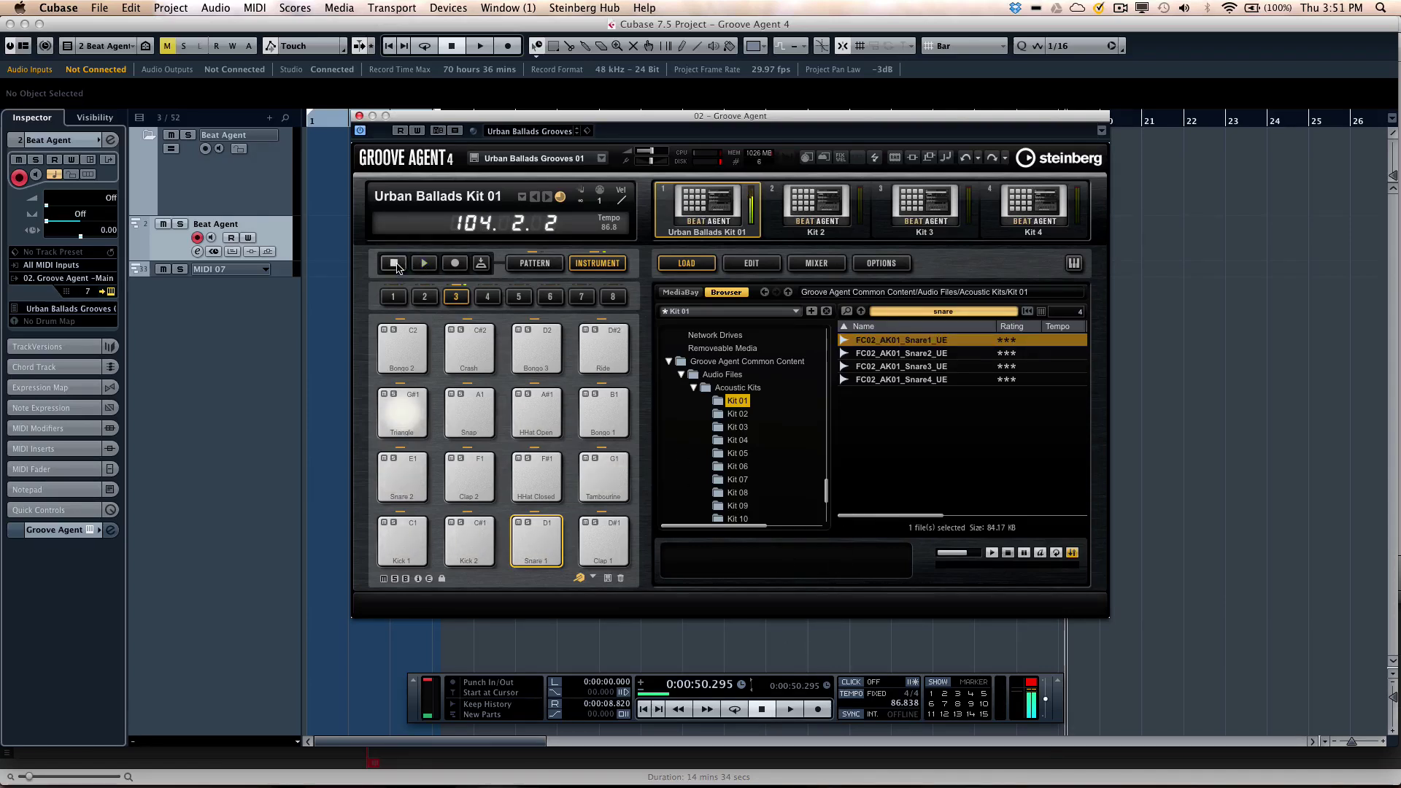
pyautogui.click(537, 265)
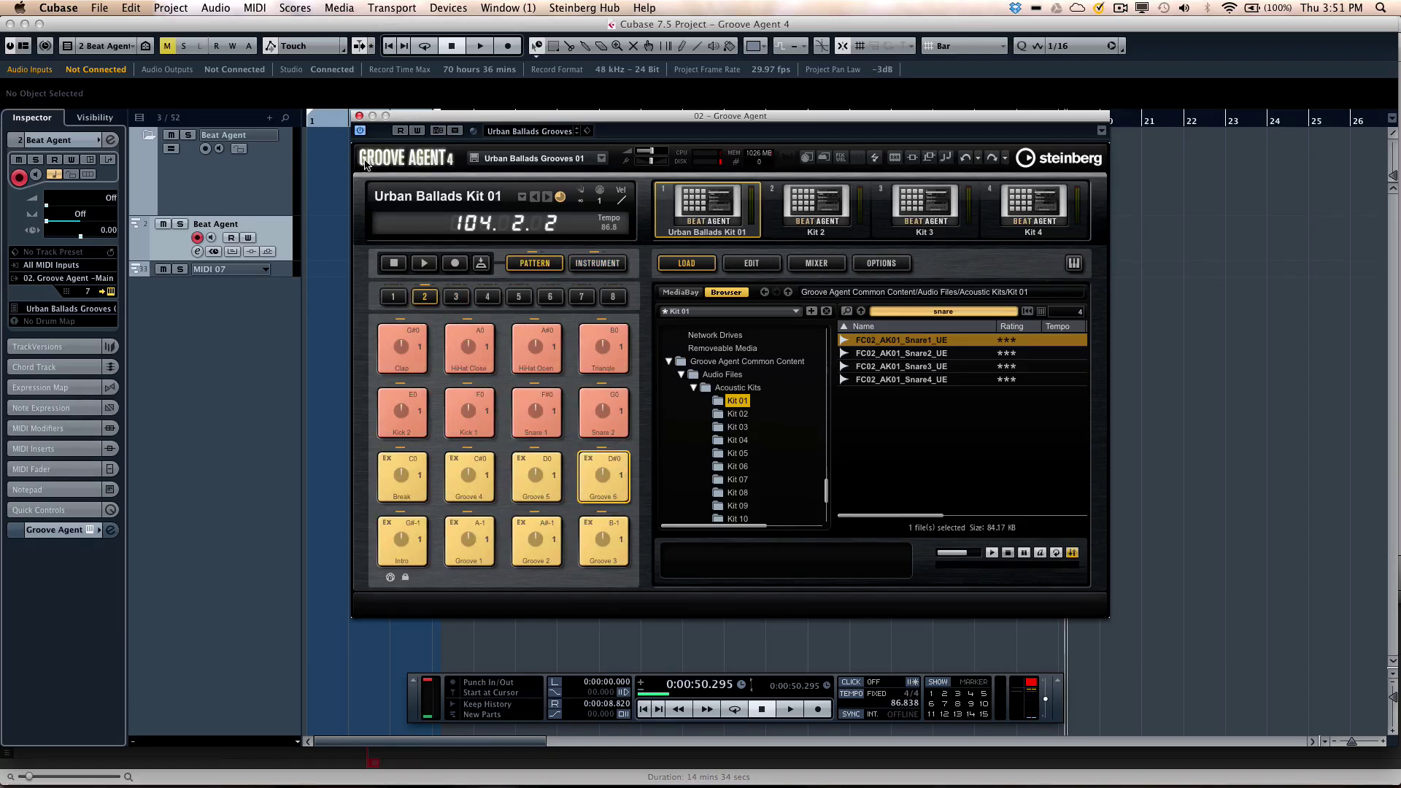
pyautogui.click(304, 130)
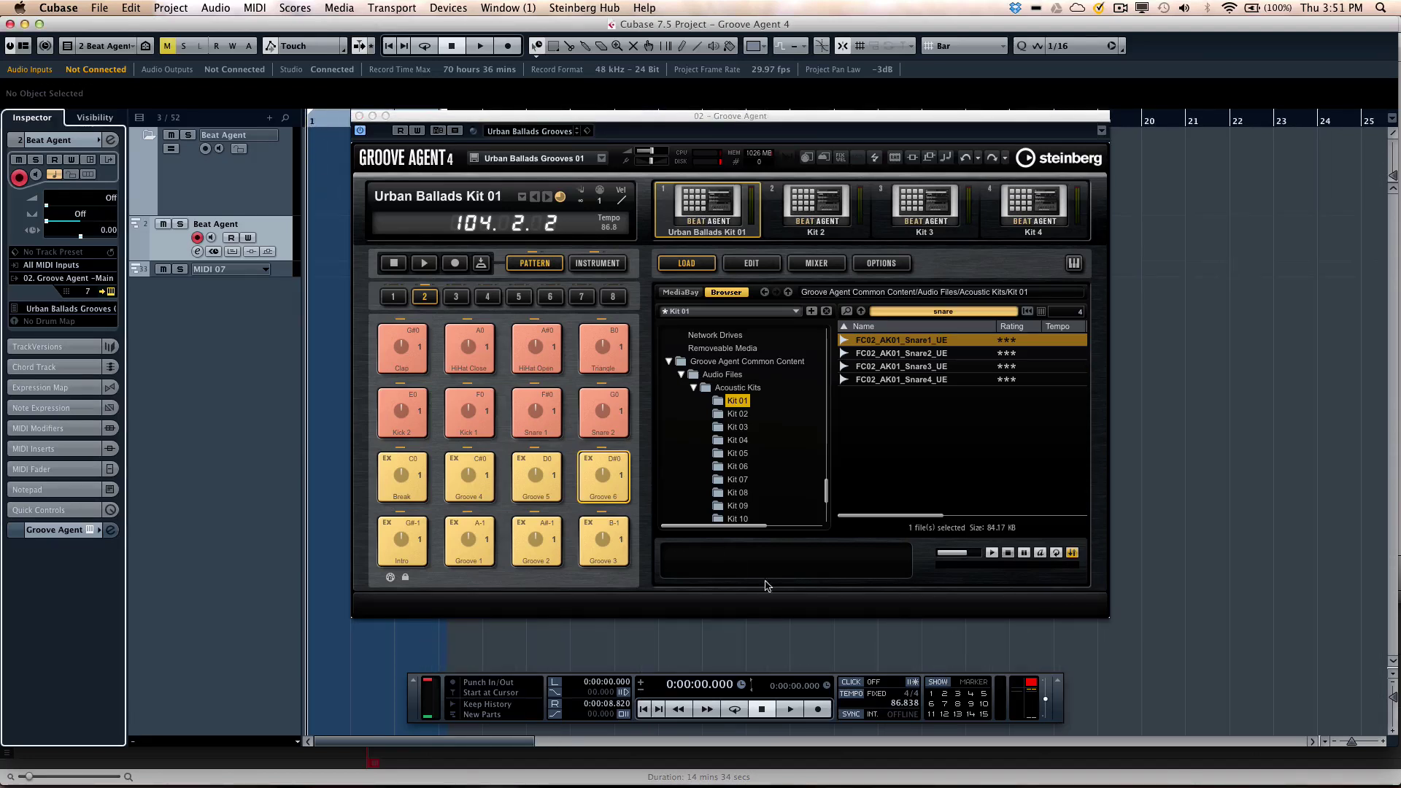
pyautogui.click(850, 683)
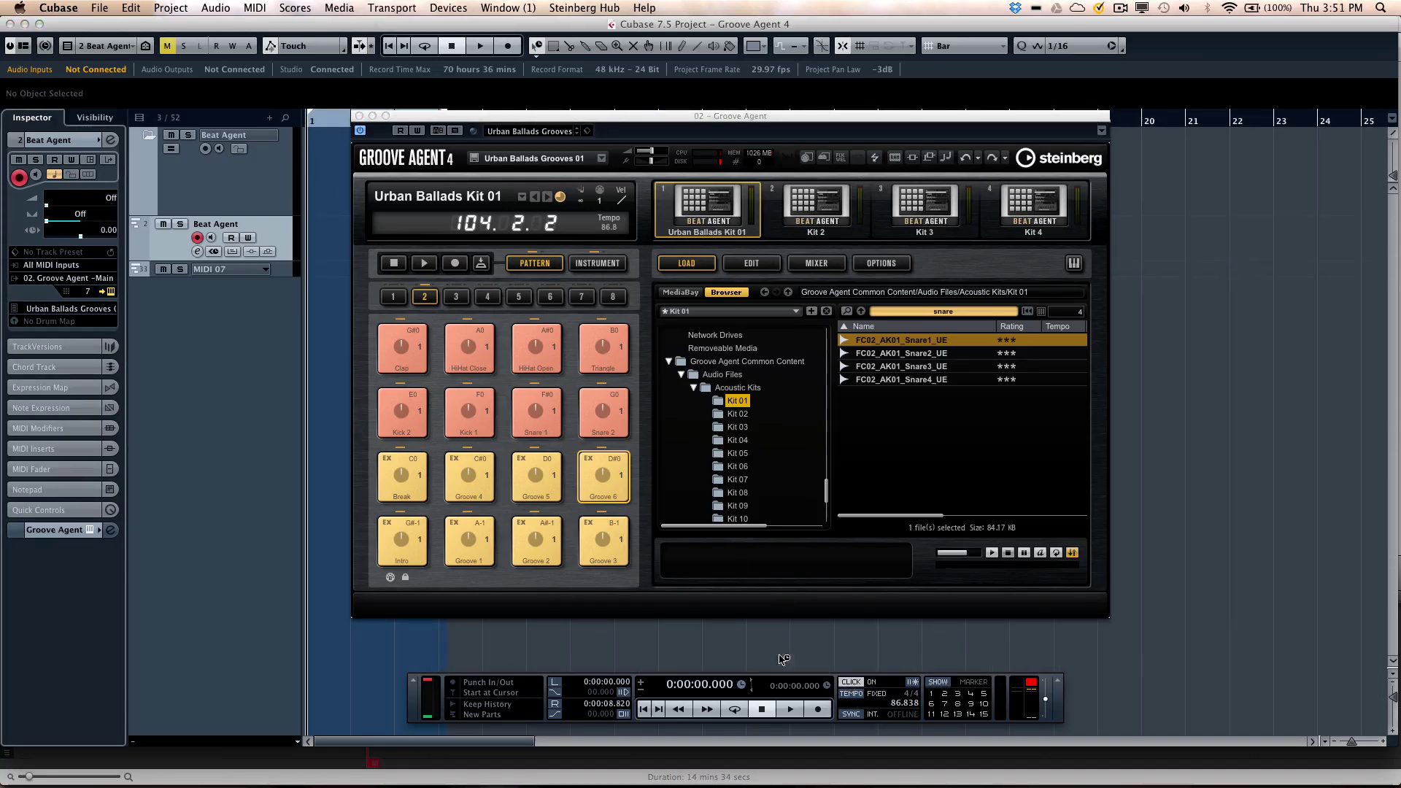
pyautogui.click(829, 713)
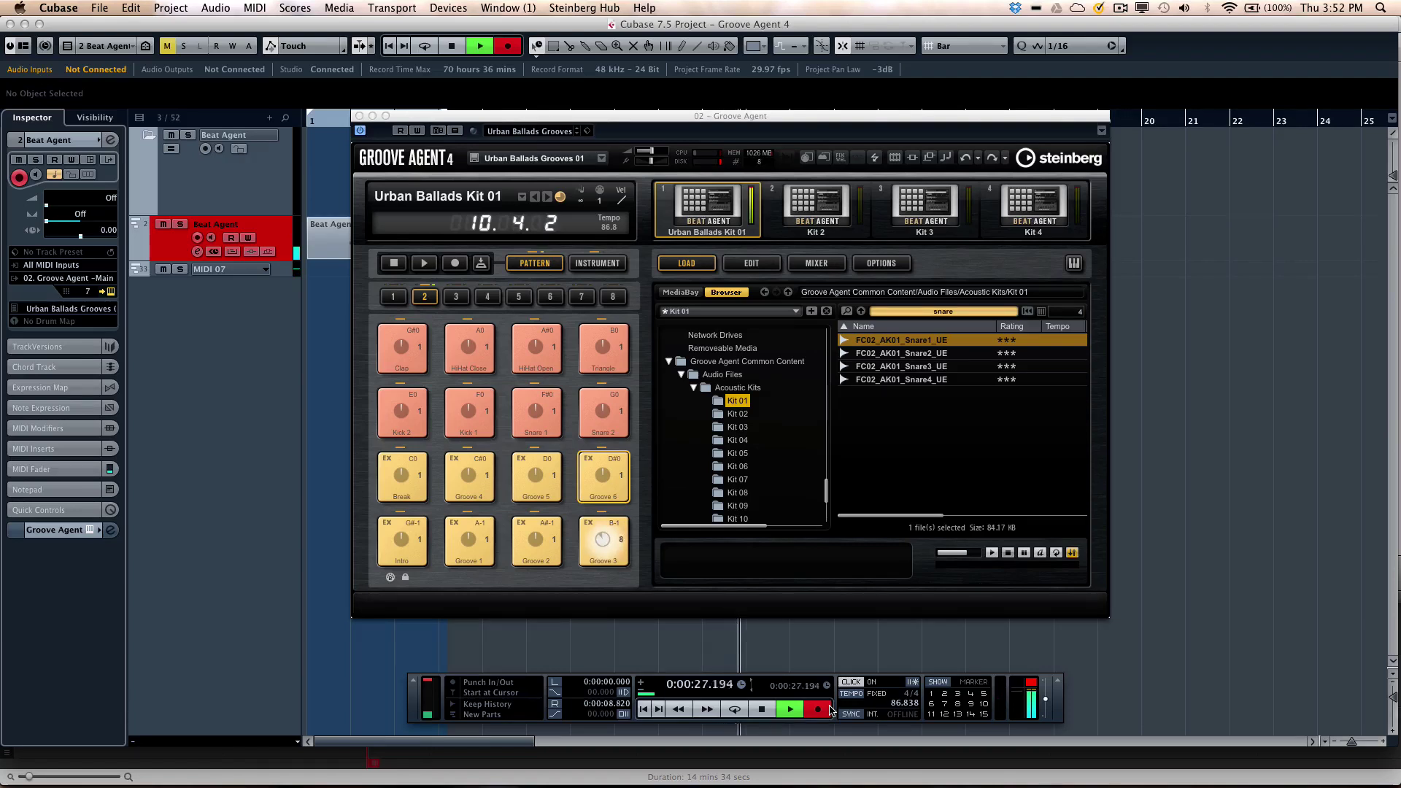
# - Stop recording, return to bar 3, move Groove Agent aside and select the Groove 4 pad
pyautogui.press('space')
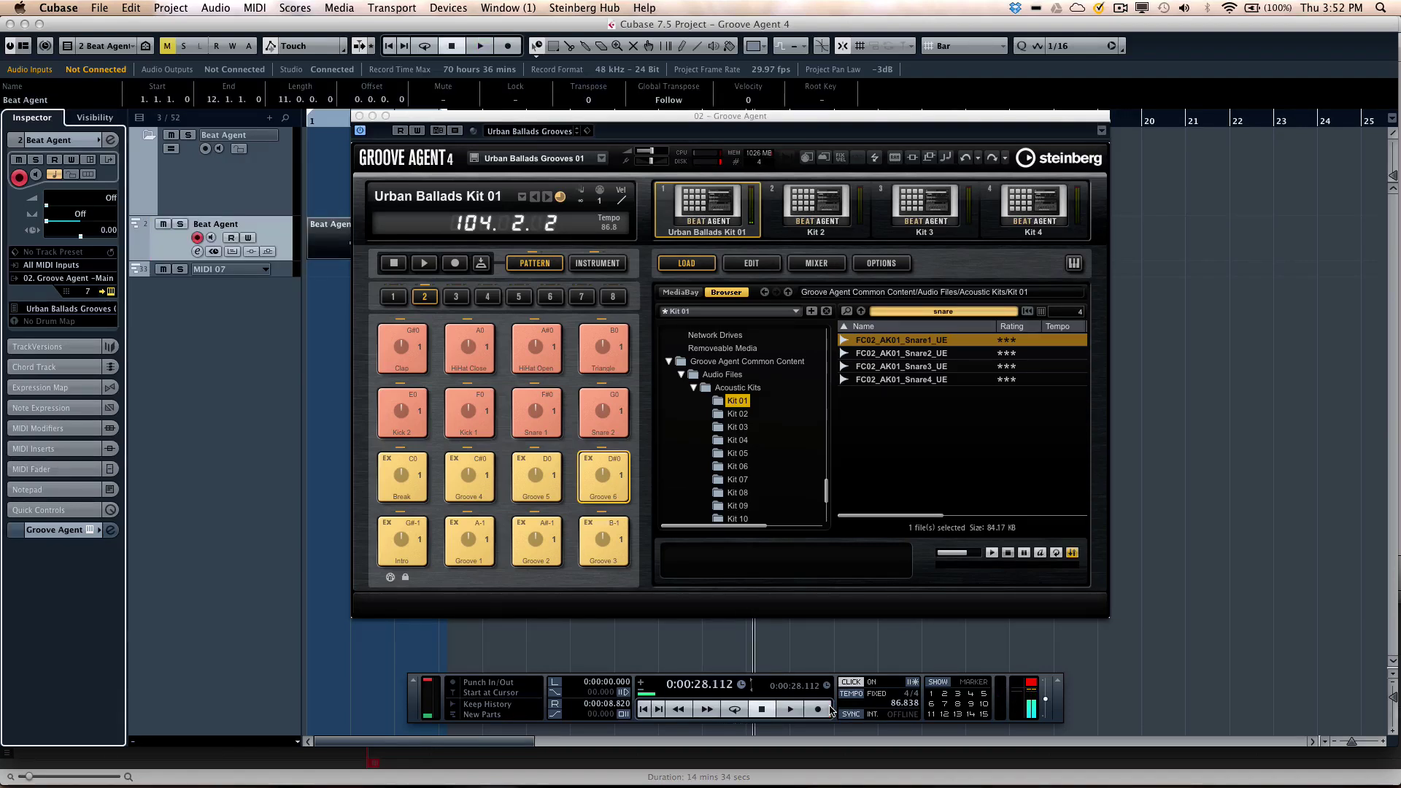
pyautogui.click(327, 130)
pyautogui.press('g')
pyautogui.press('g')
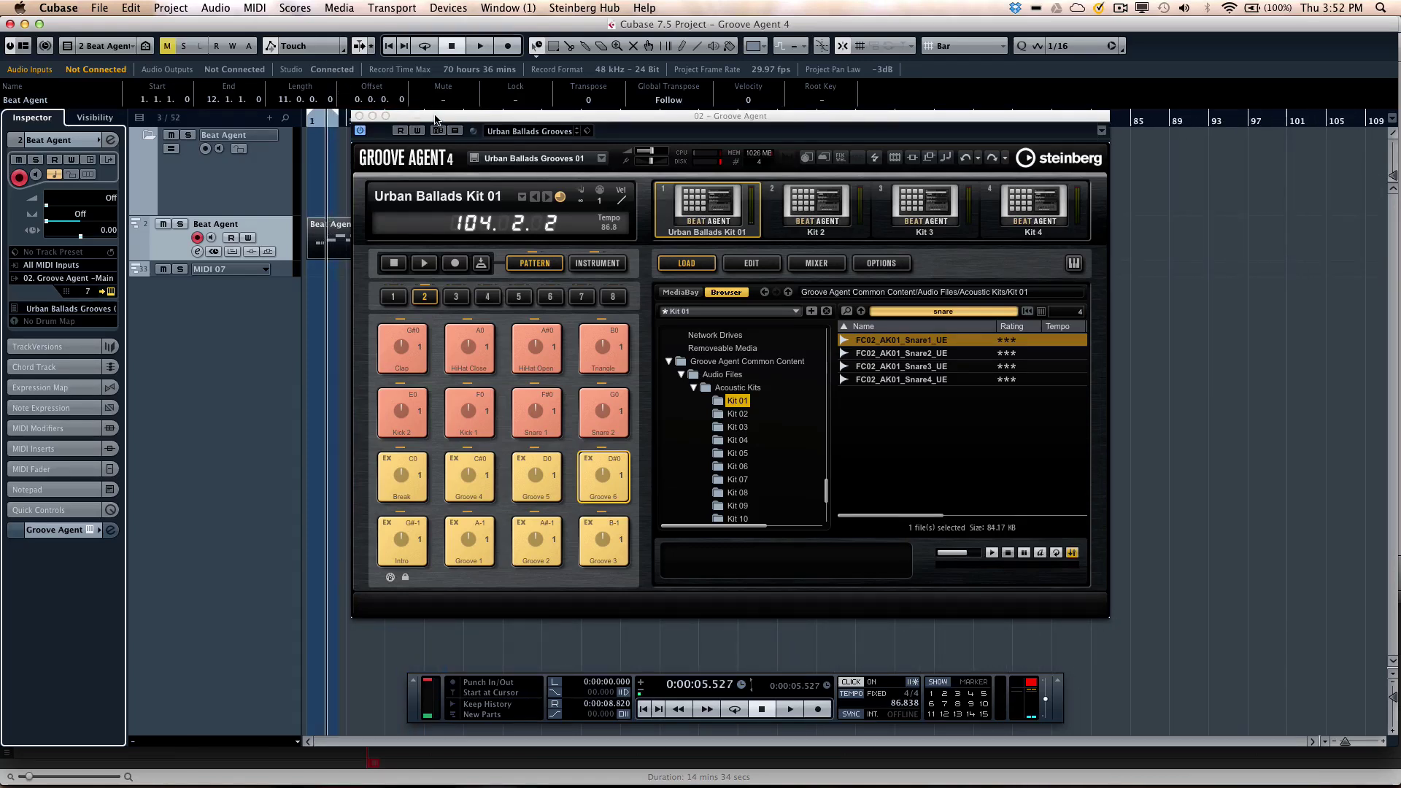
pyautogui.moveTo(435, 119); pyautogui.dragTo(618, 116)
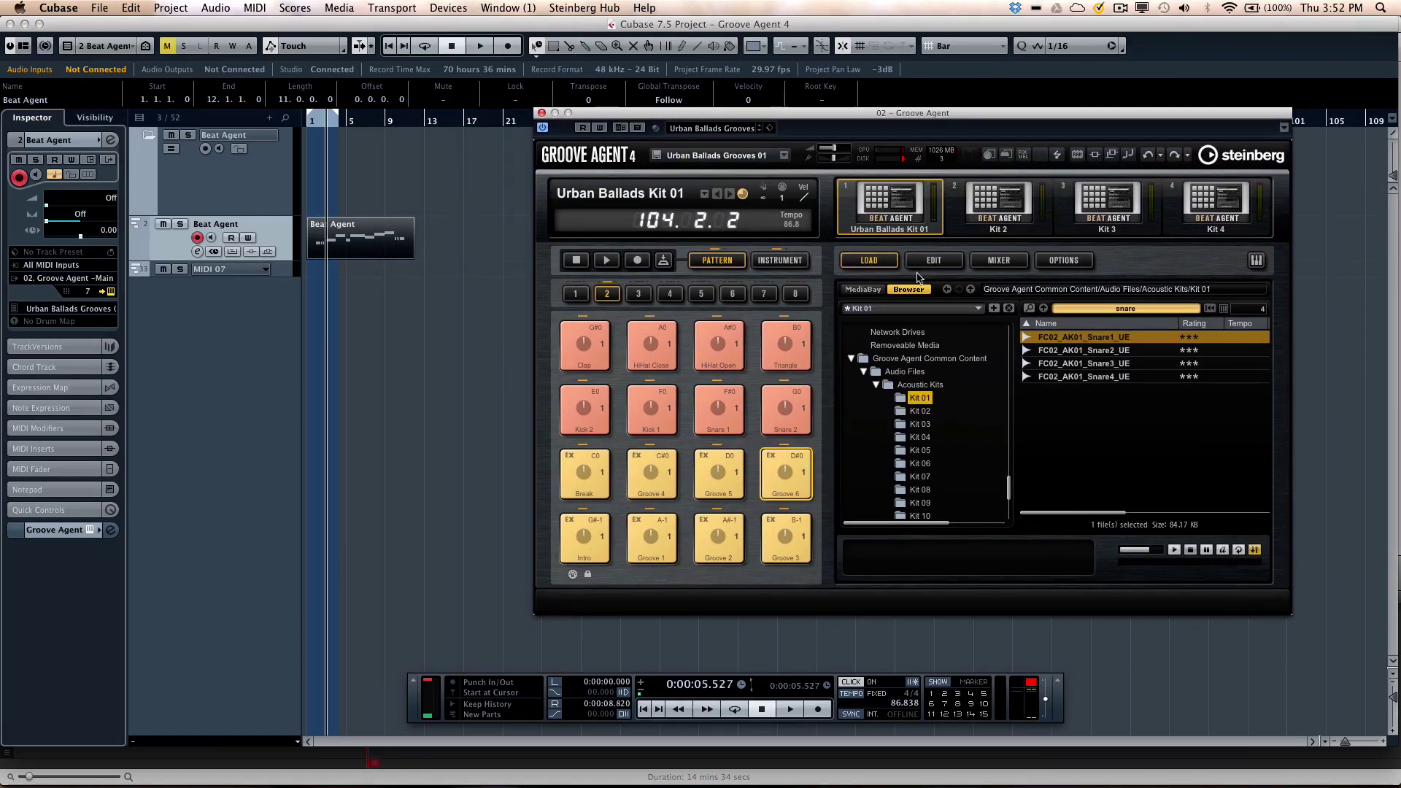
pyautogui.click(675, 474)
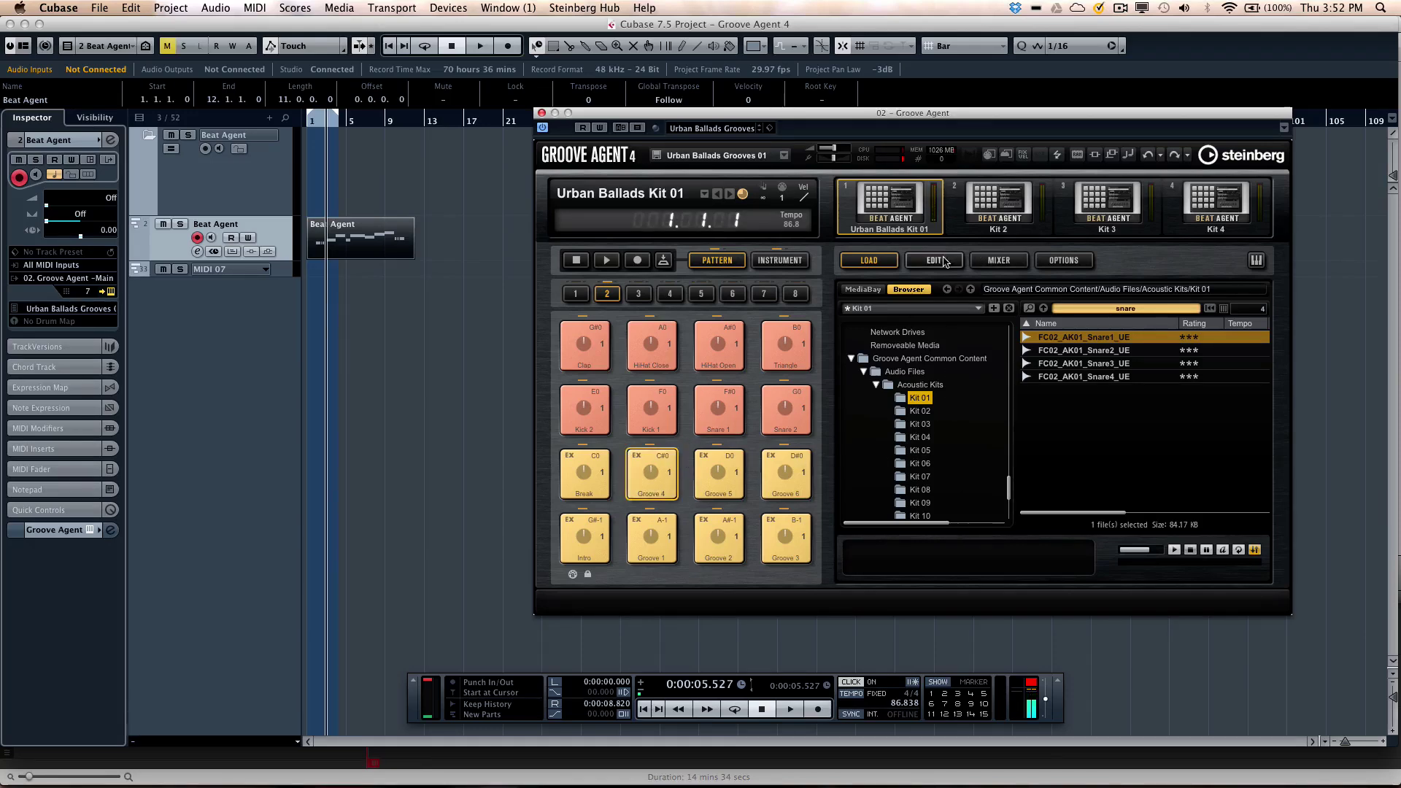
# - Open the Groove 4 pattern editor showing closed hi-hat velocities, with the Erase tool selected
pyautogui.click(920, 262)
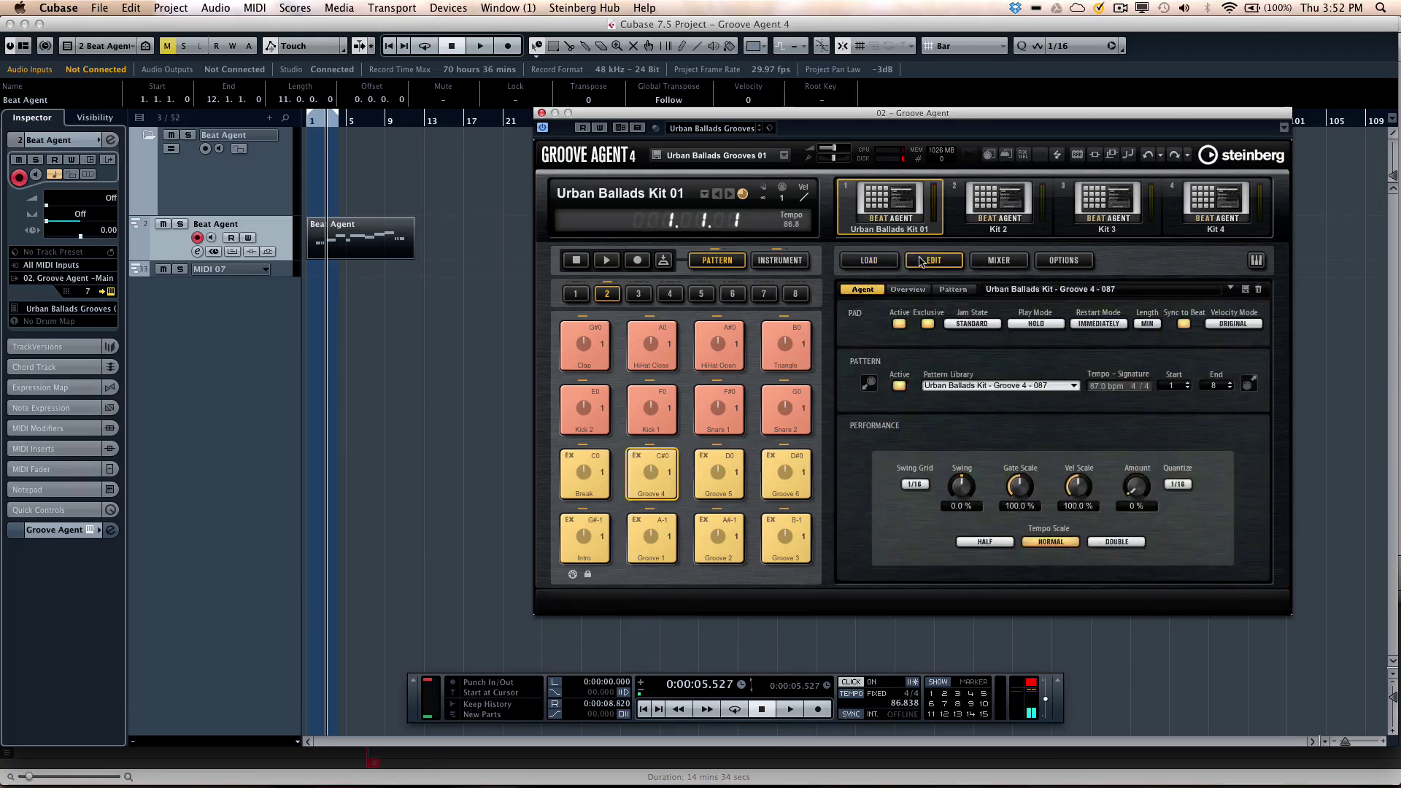
pyautogui.click(954, 290)
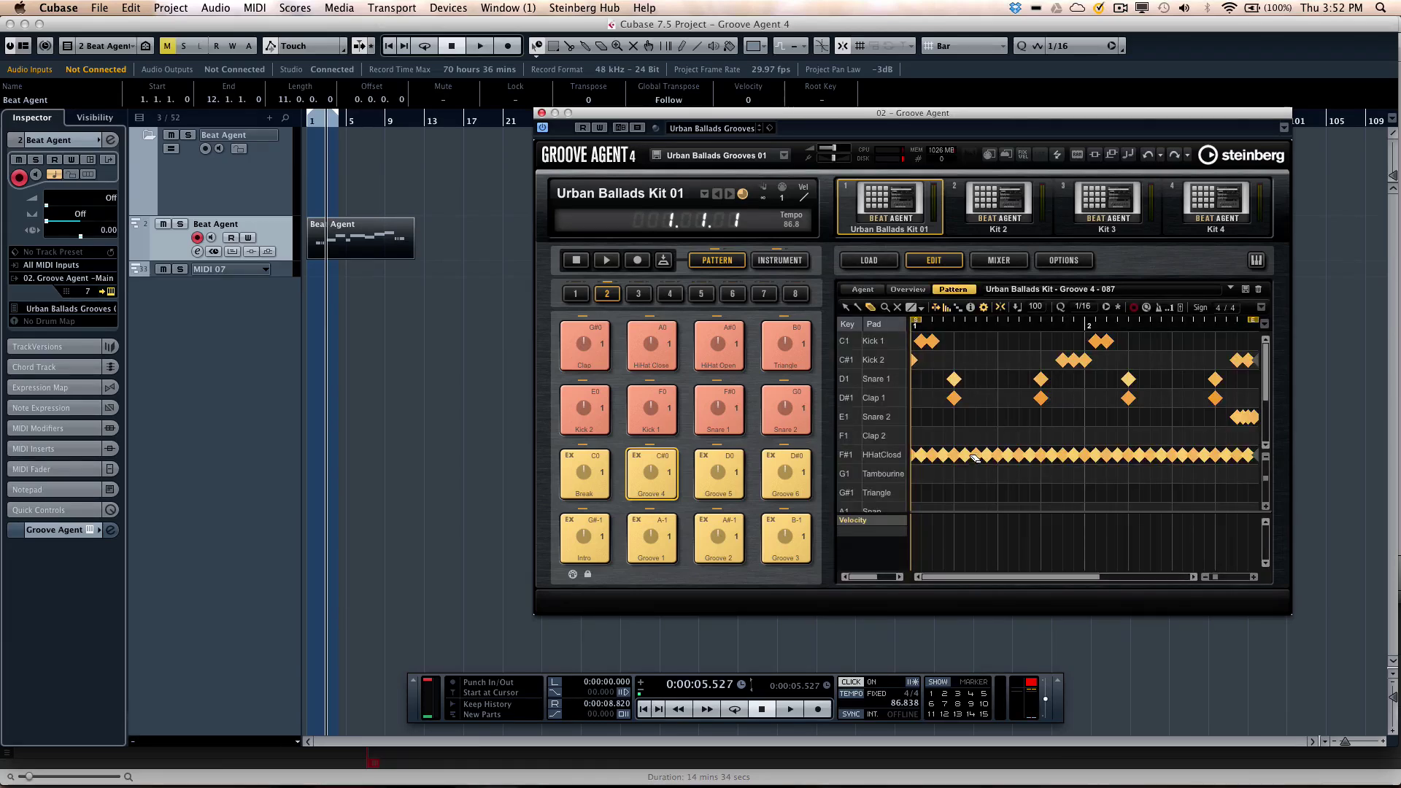
pyautogui.click(865, 458)
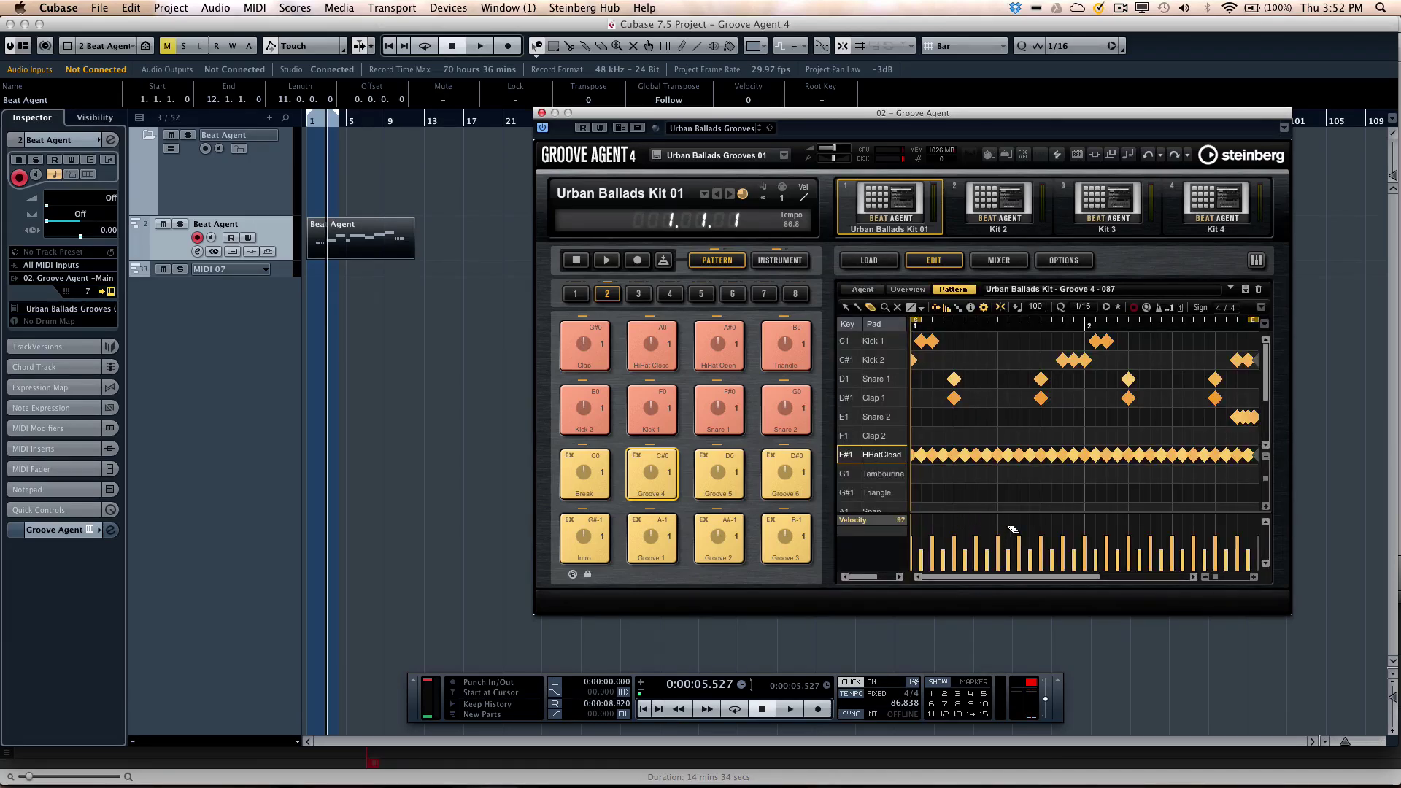
pyautogui.rightClick(1008, 485)
pyautogui.click(1042, 483)
# - Draw a Snare 2 run around bar 2 with rising velocities, then drag Groove 4 toward the project
pyautogui.rightClick(1051, 399)
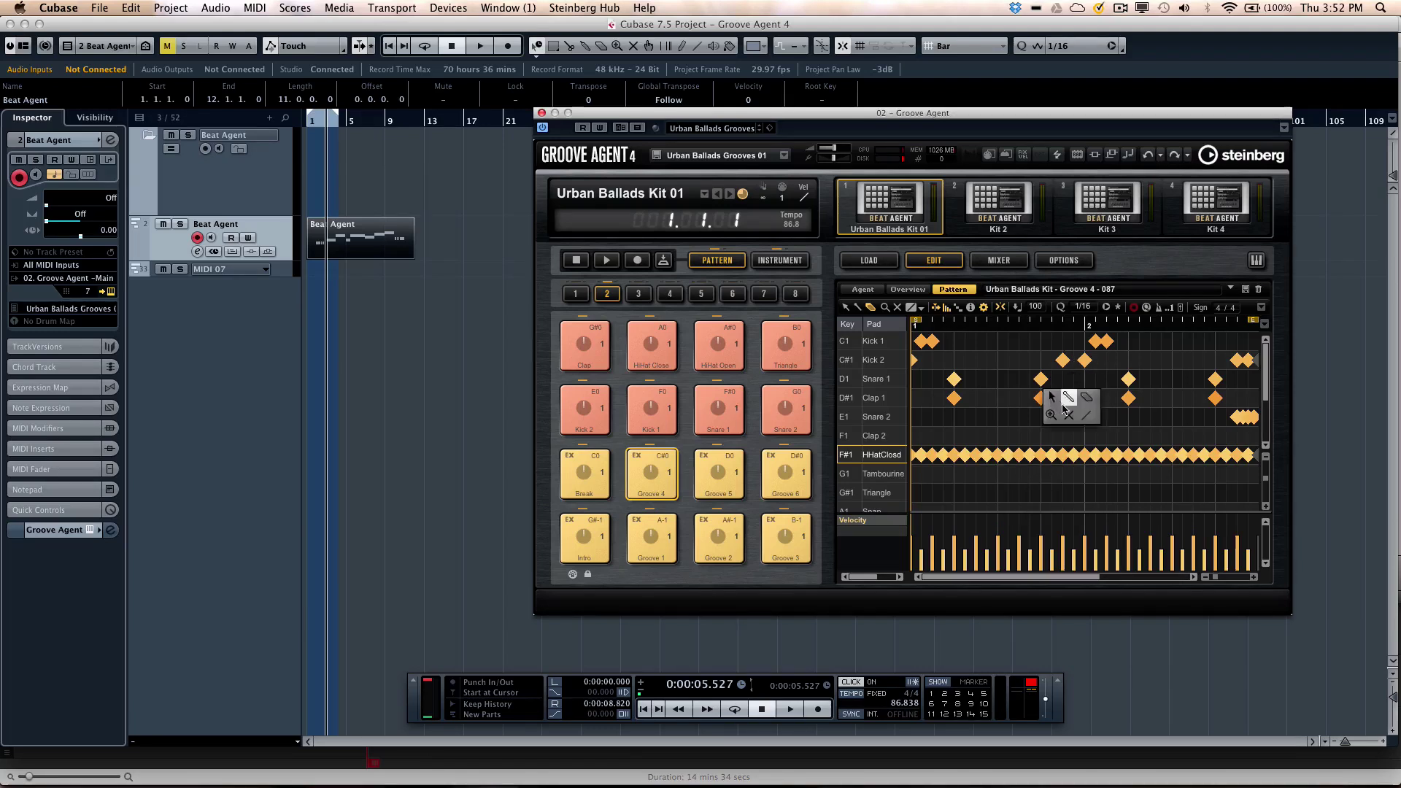
pyautogui.click(1067, 413)
pyautogui.moveTo(1063, 414); pyautogui.dragTo(1117, 419)
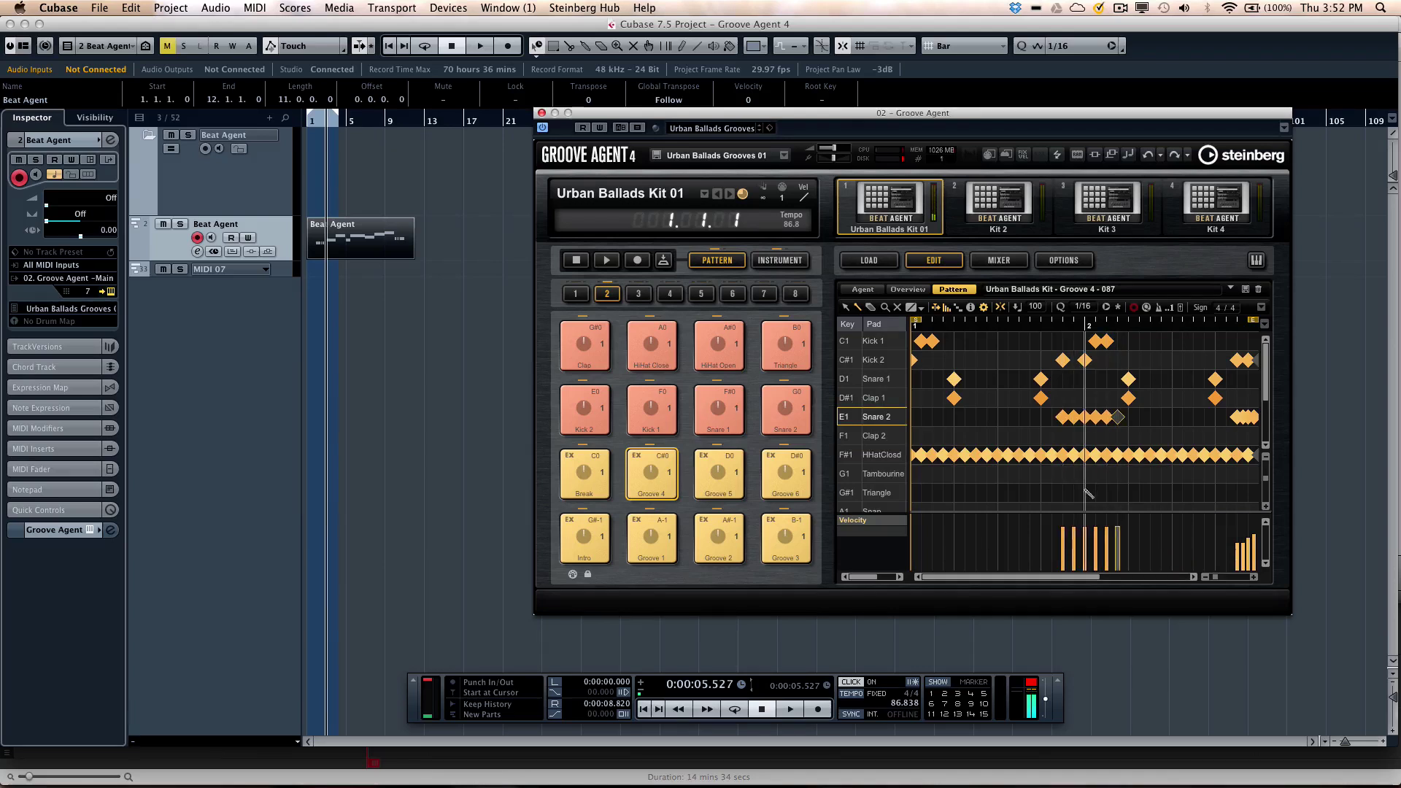
pyautogui.moveTo(1069, 559); pyautogui.dragTo(1107, 536)
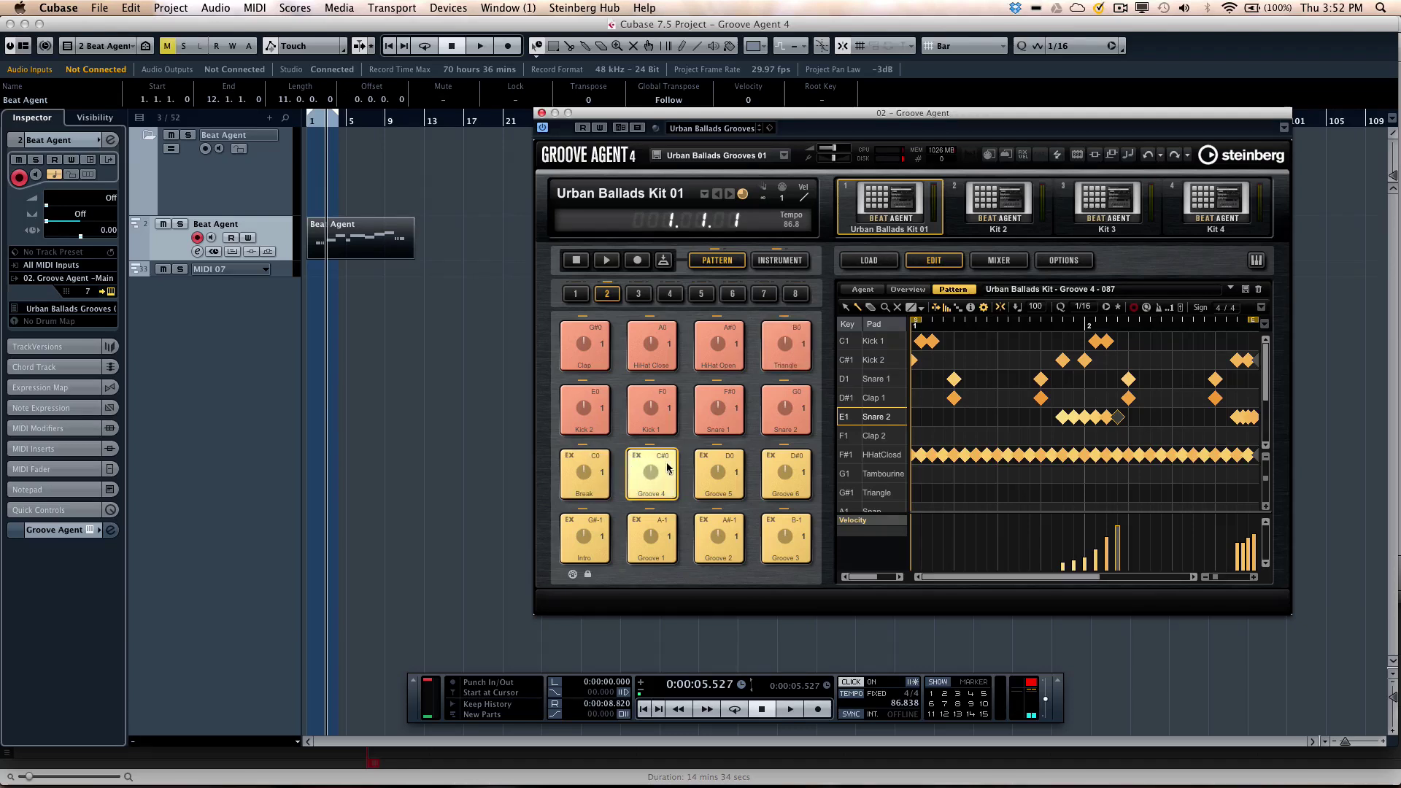
pyautogui.moveTo(654, 479); pyautogui.dragTo(454, 226)
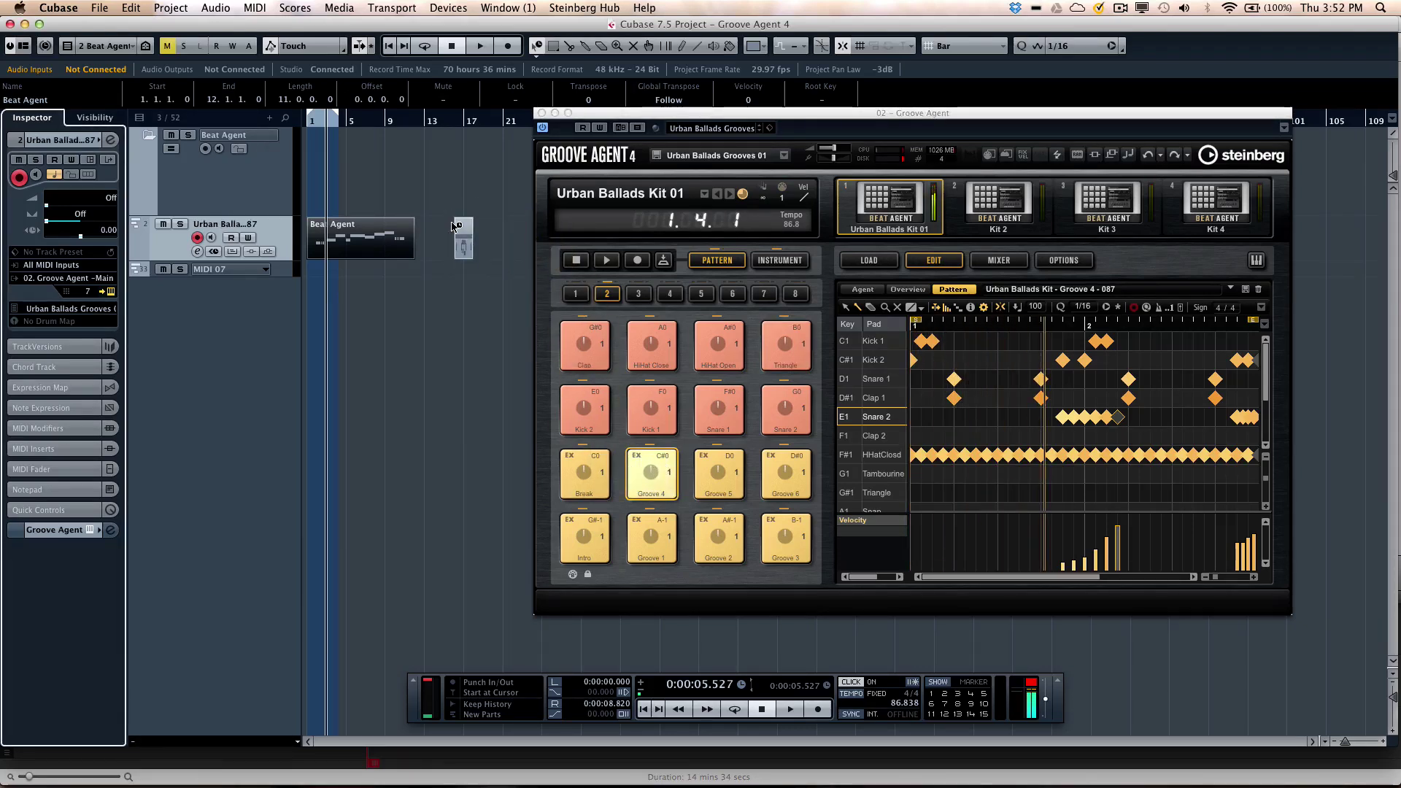
# - Place the Groove 4 pattern as a MIDI part at bar 15 and load it onto empty pad E1
pyautogui.click(454, 119)
pyautogui.press('h')
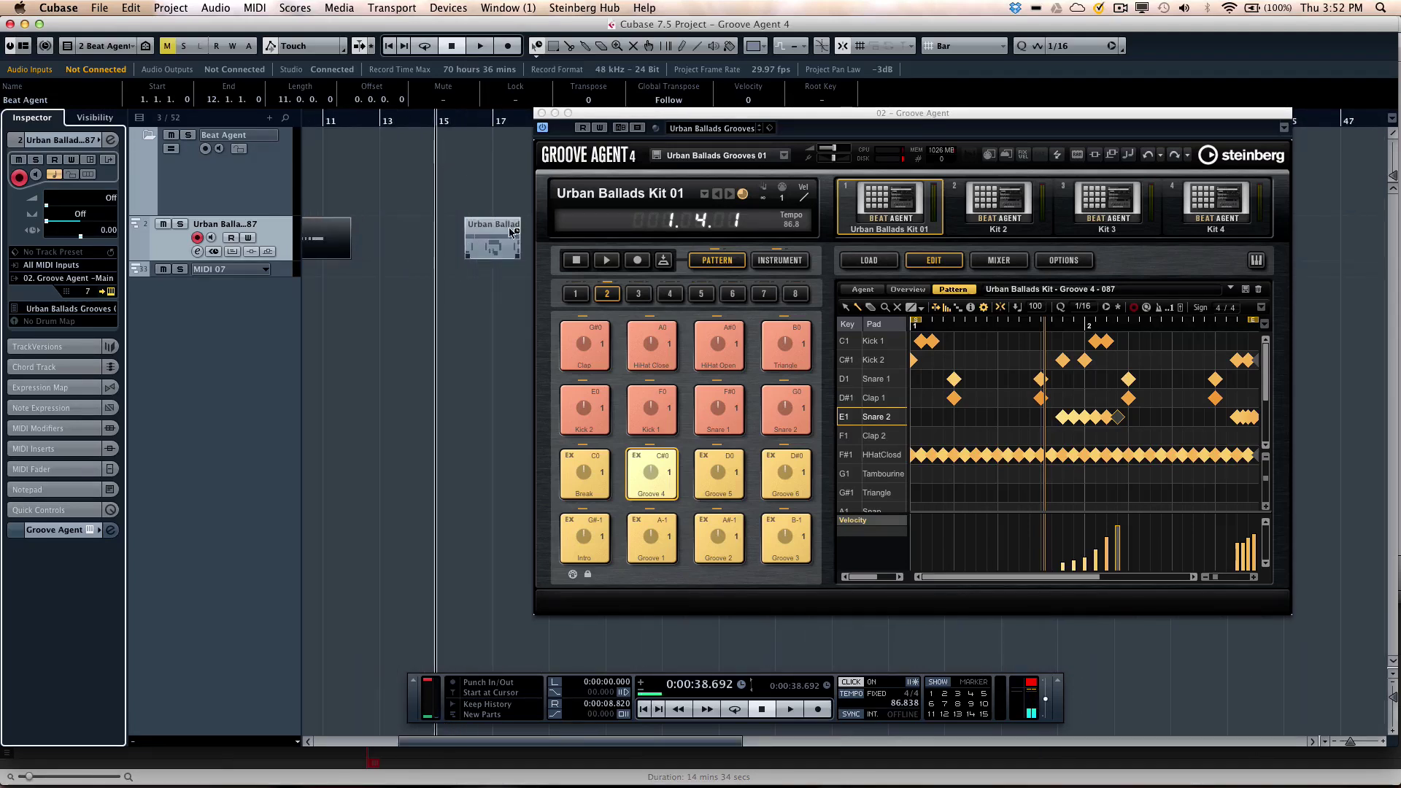
pyautogui.click(49, 321)
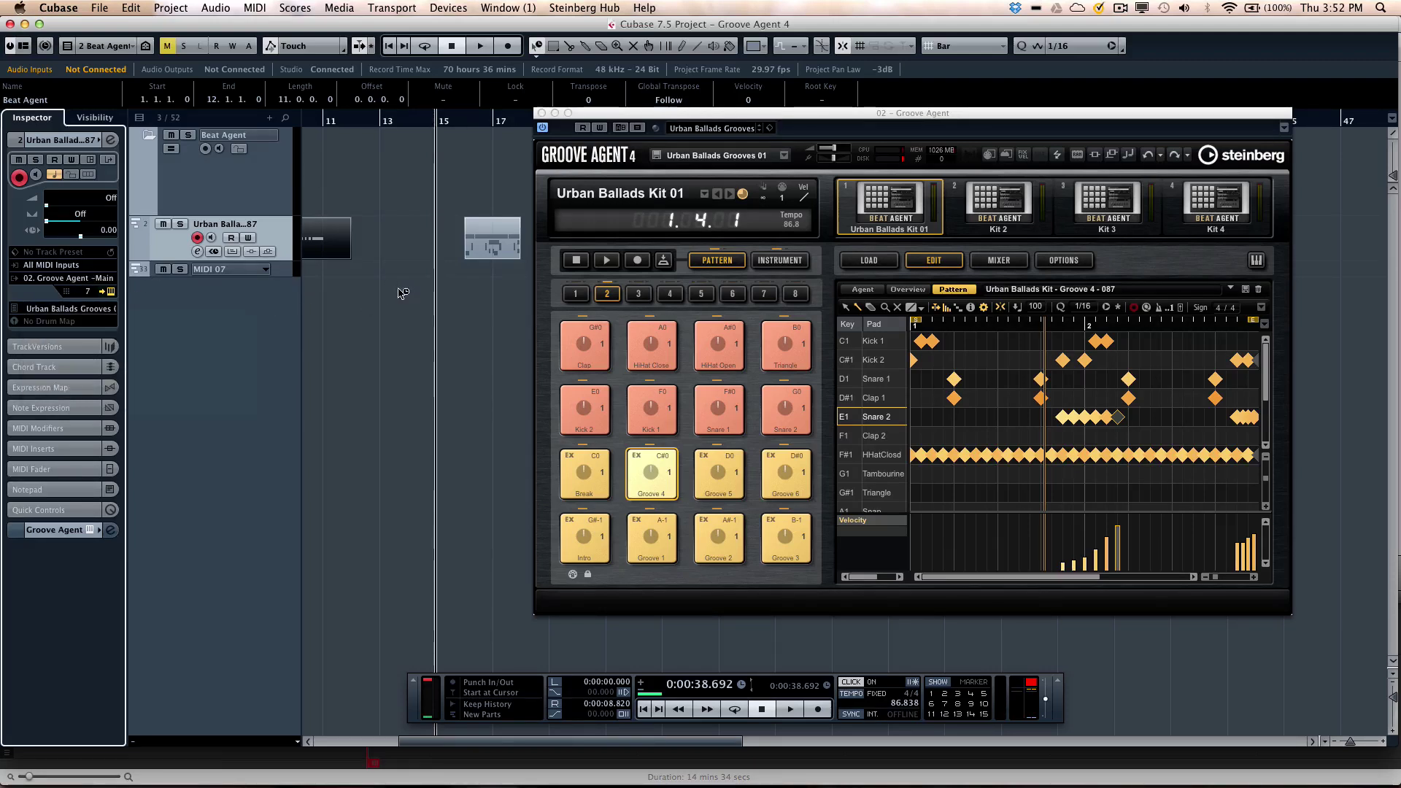
pyautogui.moveTo(406, 293); pyautogui.dragTo(637, 298)
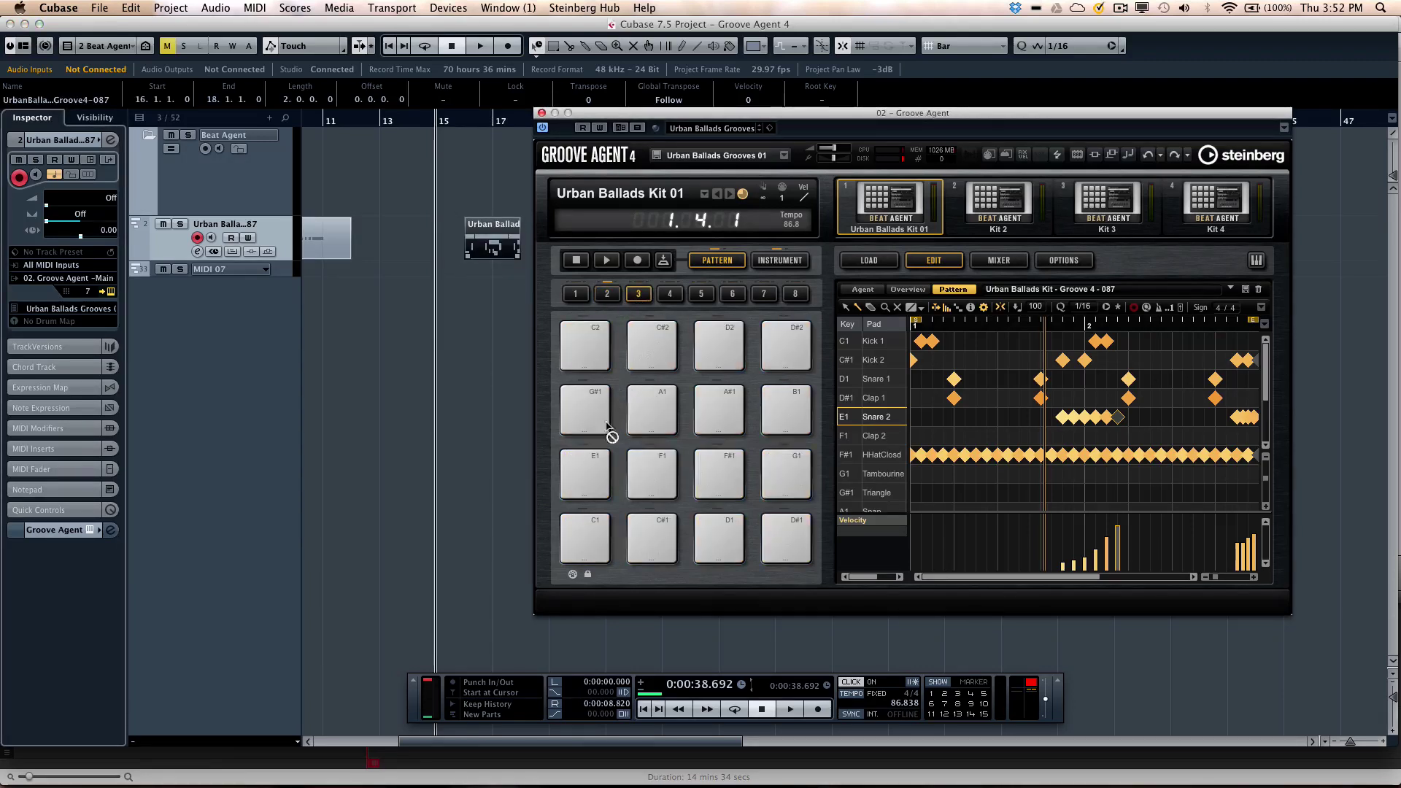
pyautogui.moveTo(603, 428); pyautogui.dragTo(650, 459)
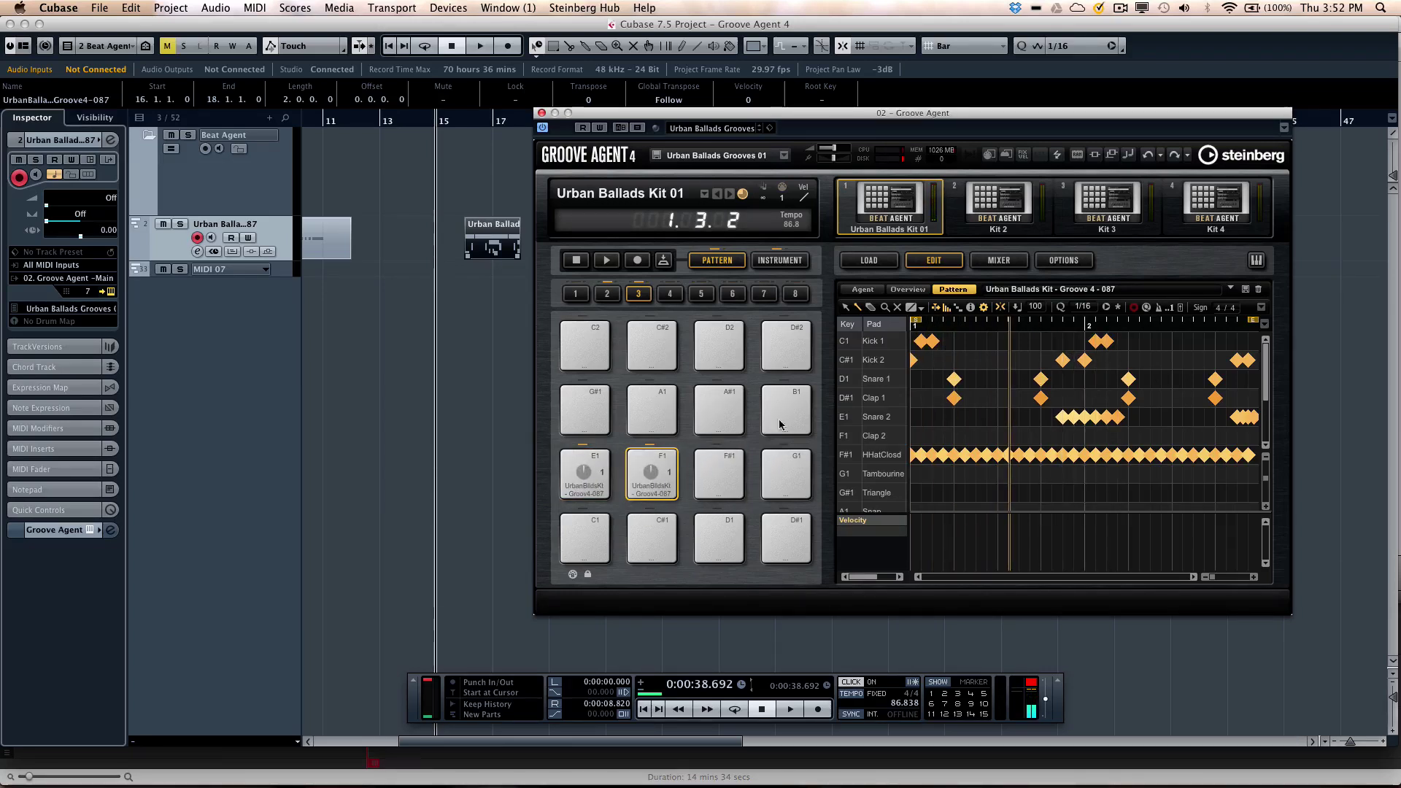
# - Erase a closed hi-hat note from the pattern and preview the edited groove
pyautogui.rightClick(982, 443)
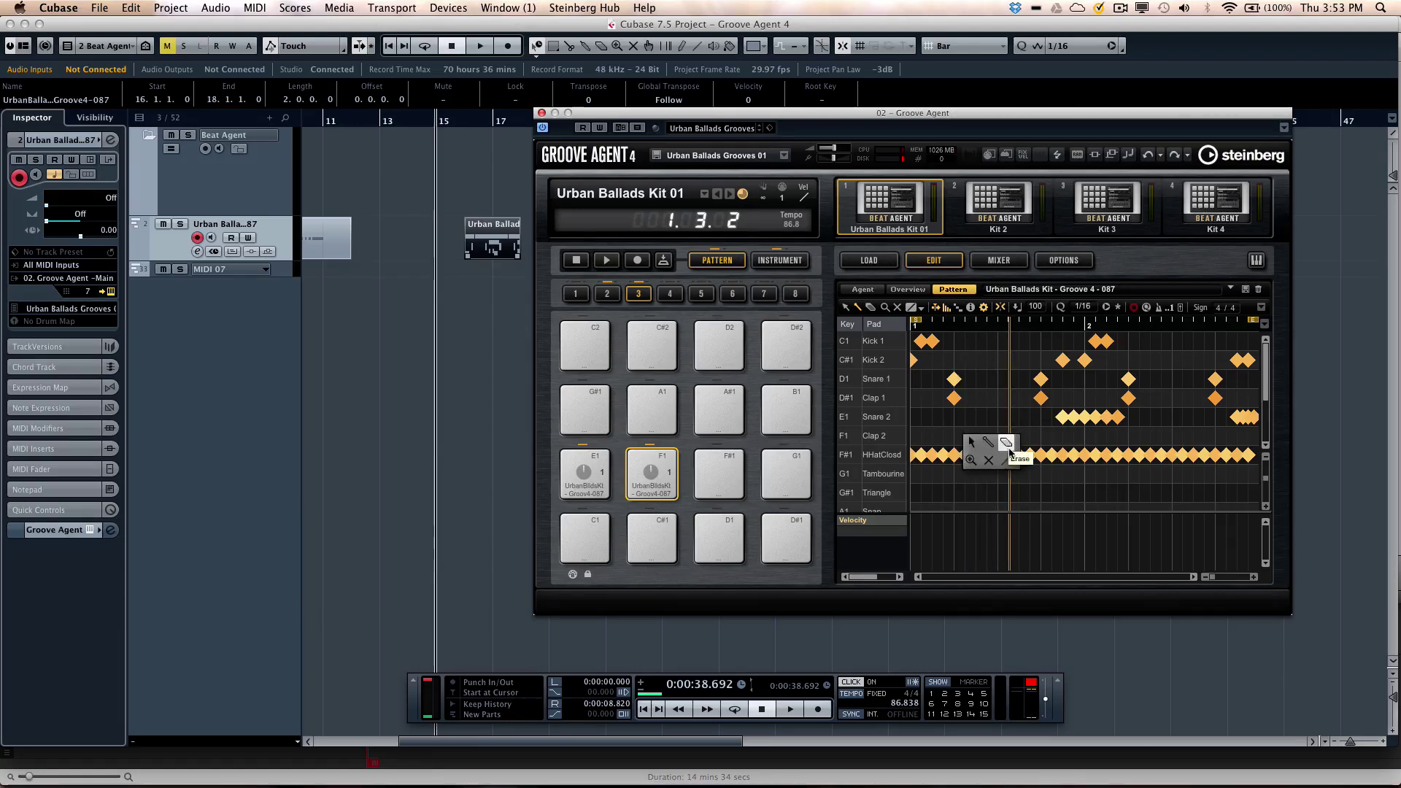
pyautogui.click(1007, 447)
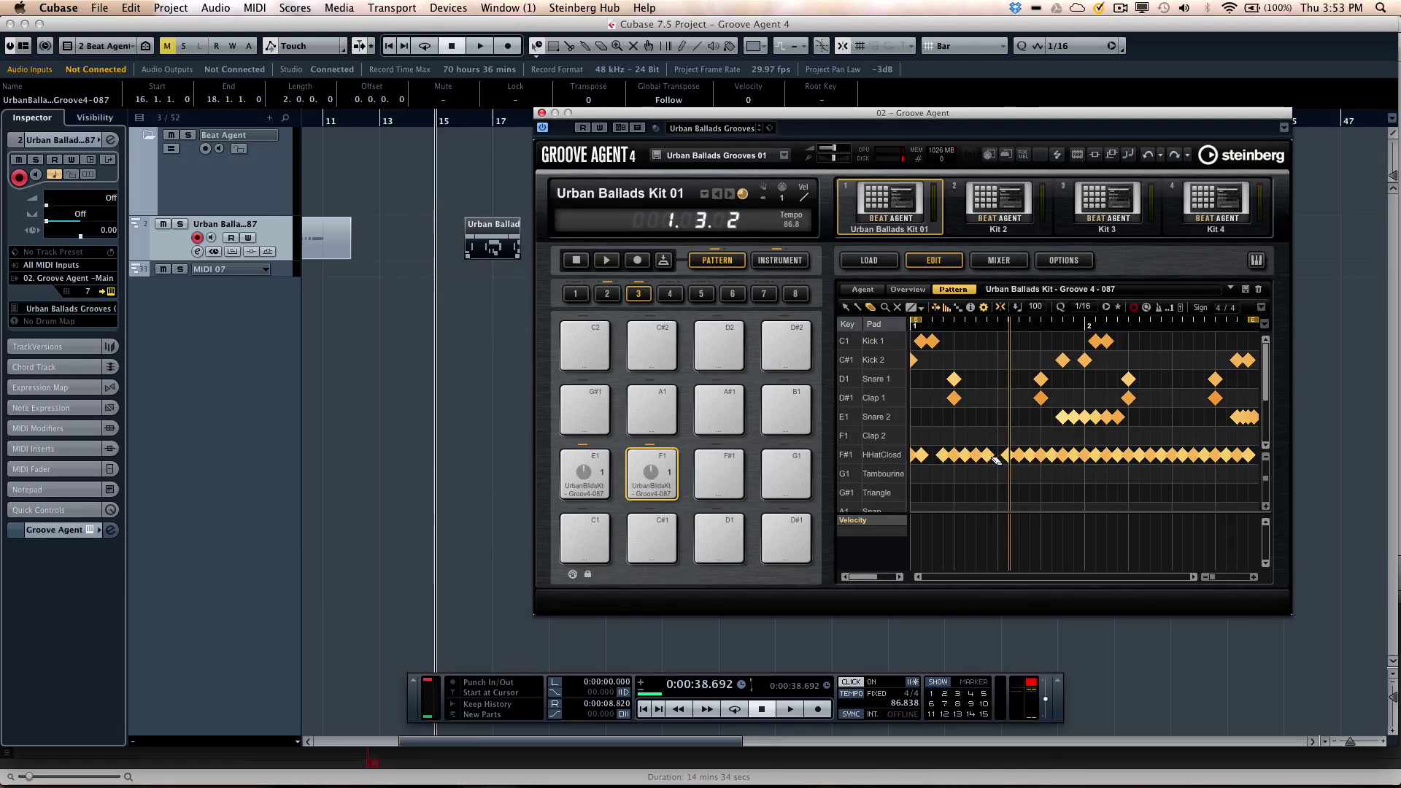
pyautogui.click(1020, 455)
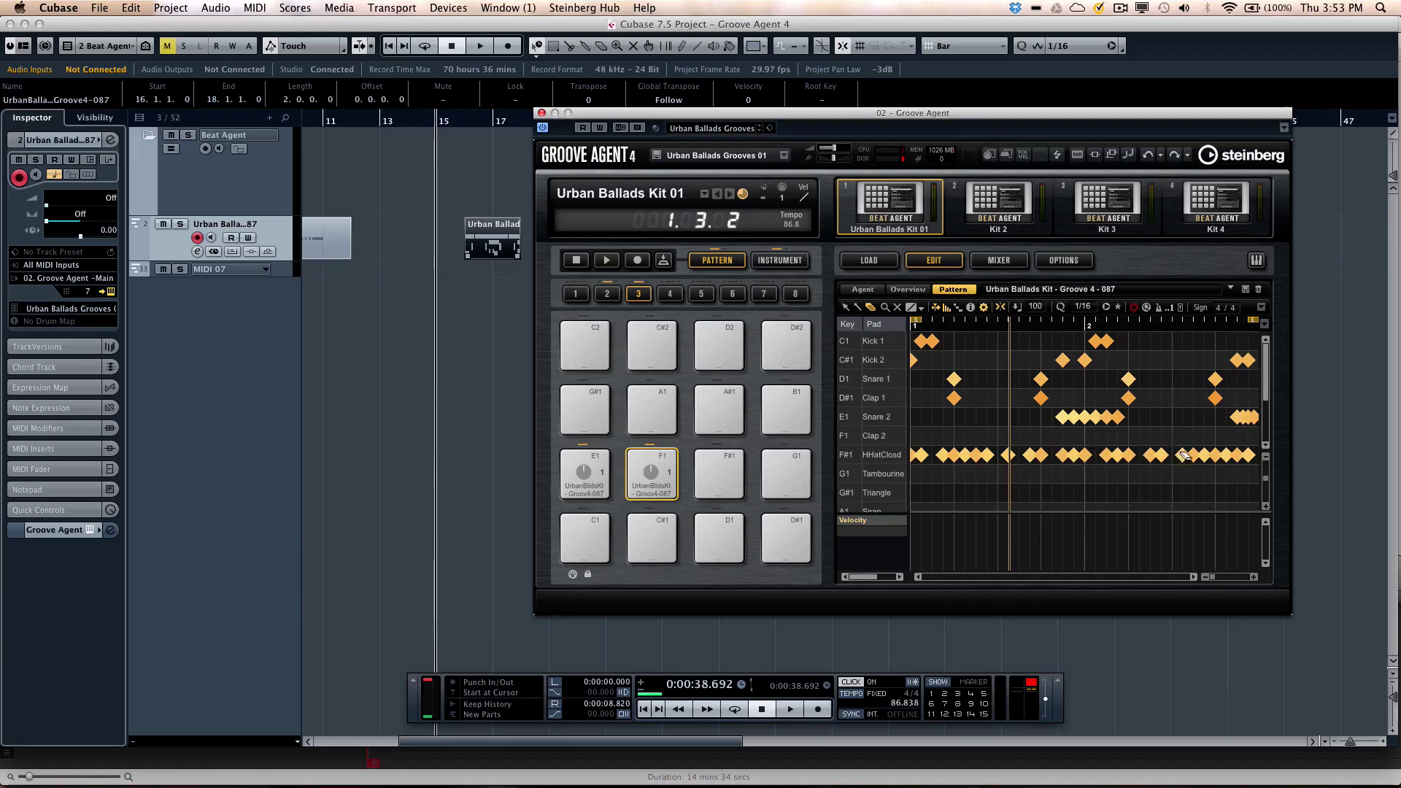
pyautogui.click(642, 474)
pyautogui.click(652, 473)
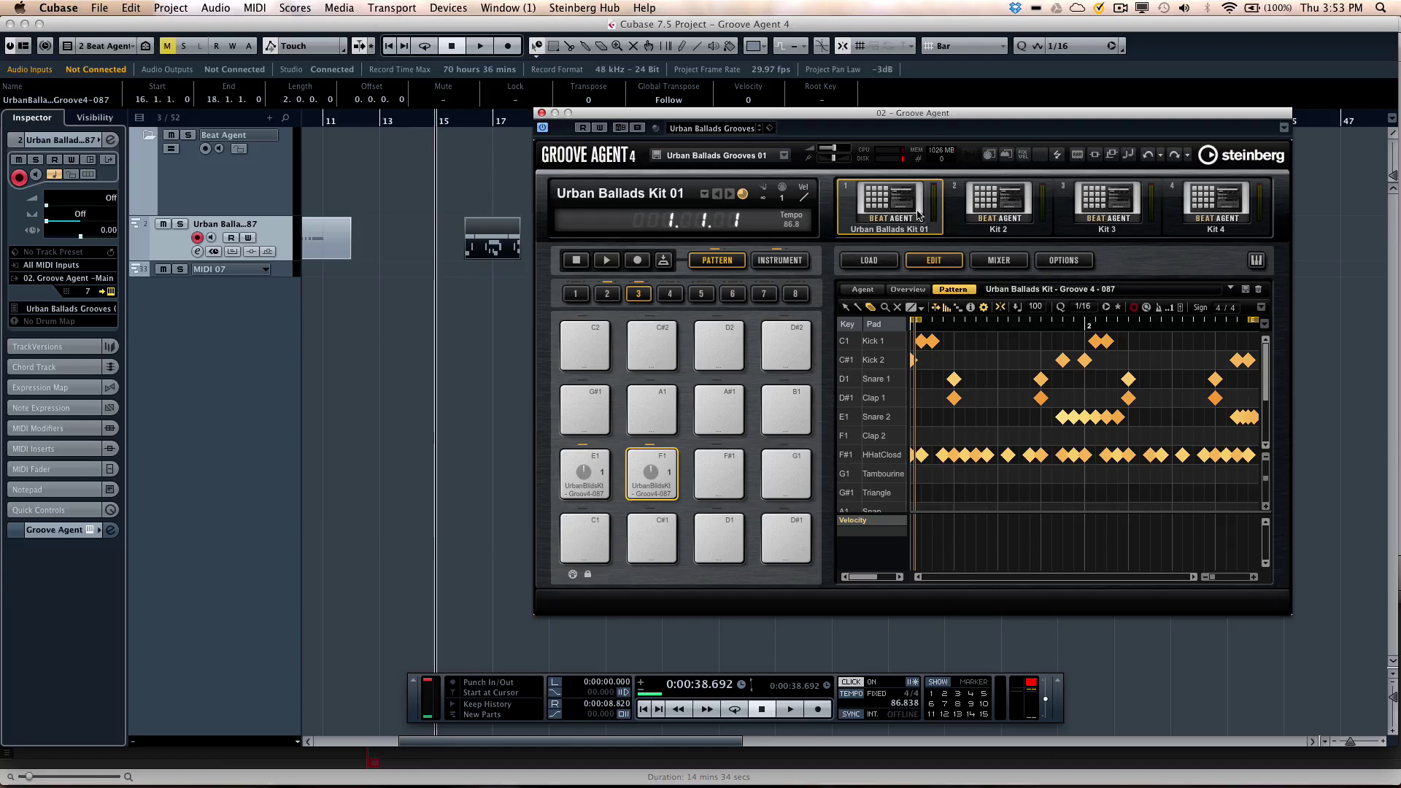
# - Load the Shade kit into Kit slot 1 through Load Kit, searching 'shade'
pyautogui.rightClick(895, 211)
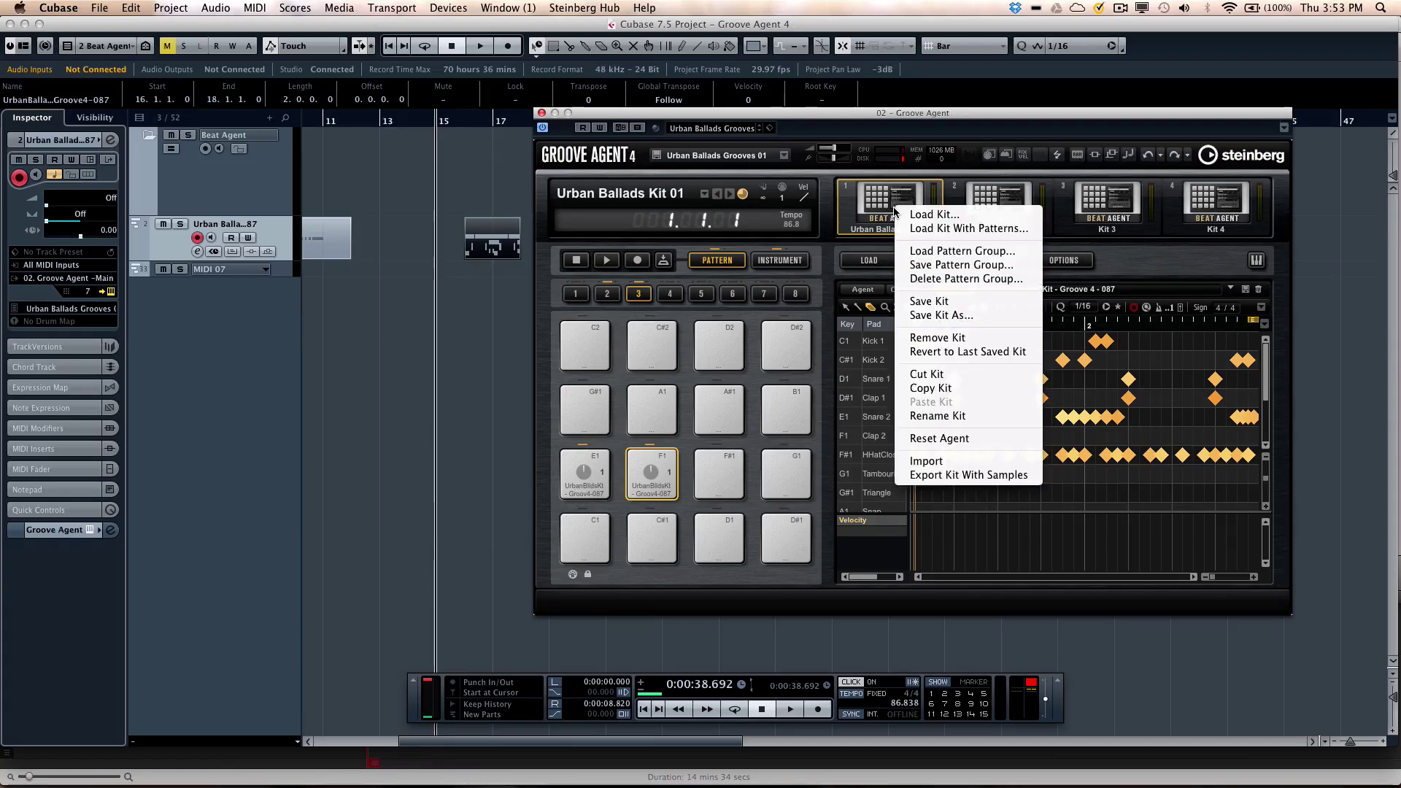
pyautogui.click(928, 229)
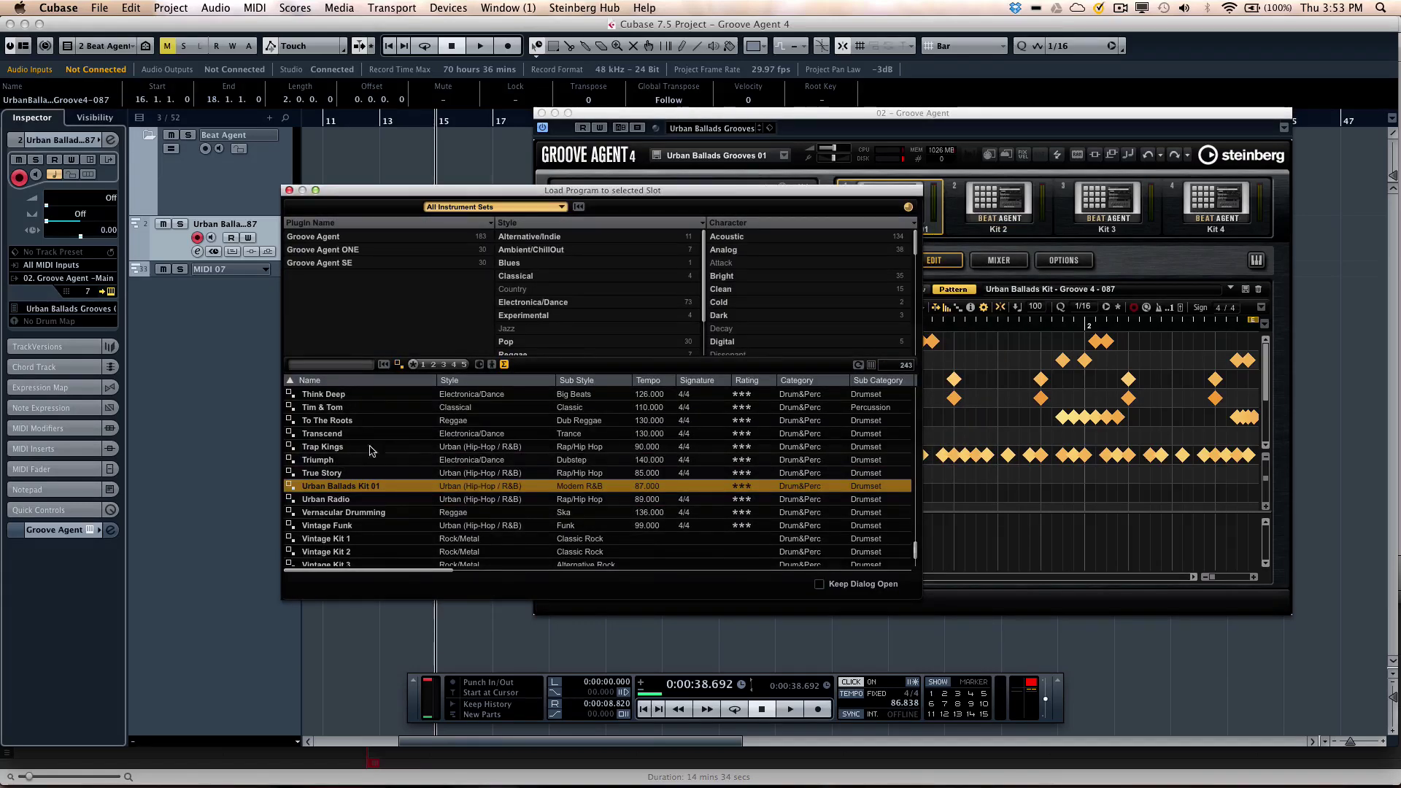
pyautogui.click(356, 364)
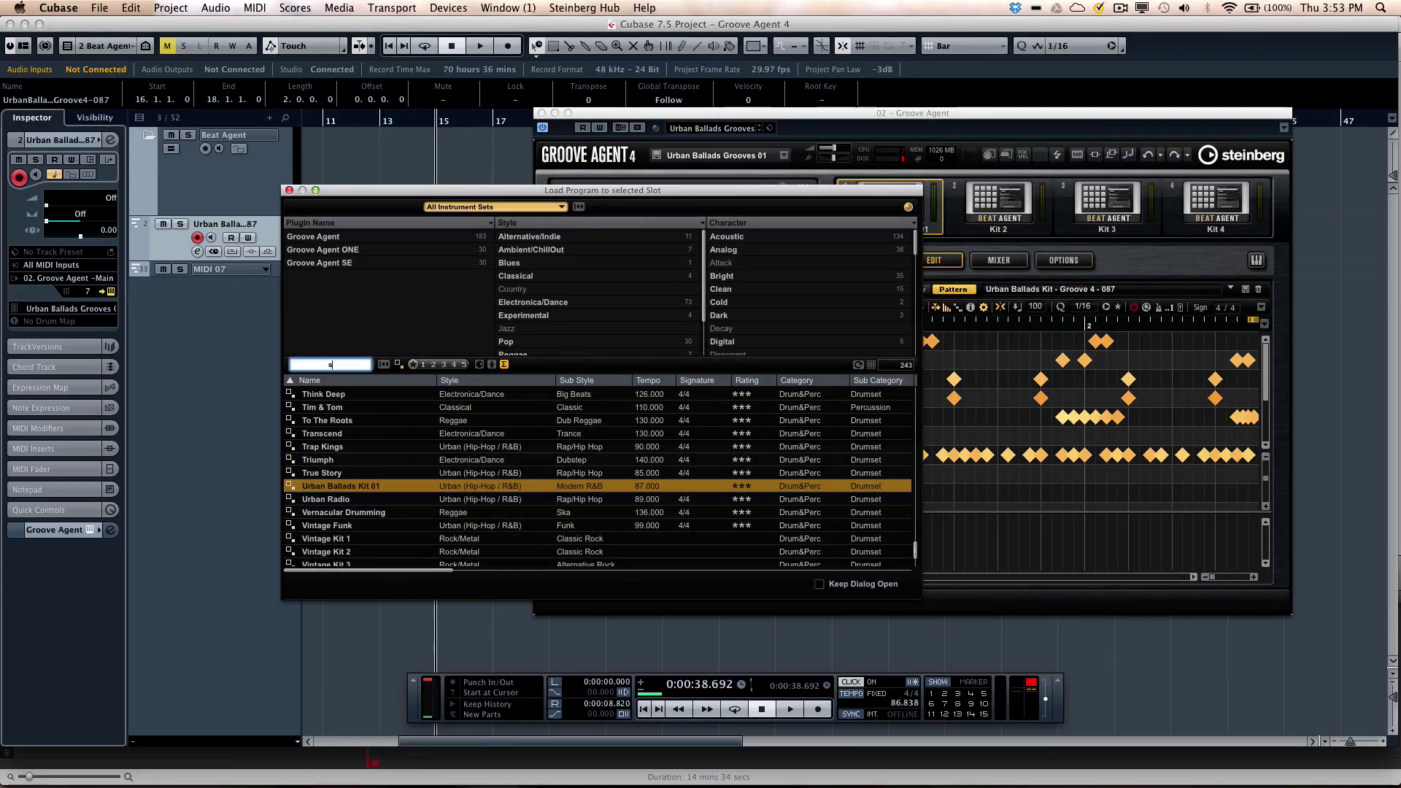
pyautogui.write('shade')
pyautogui.press('Return')
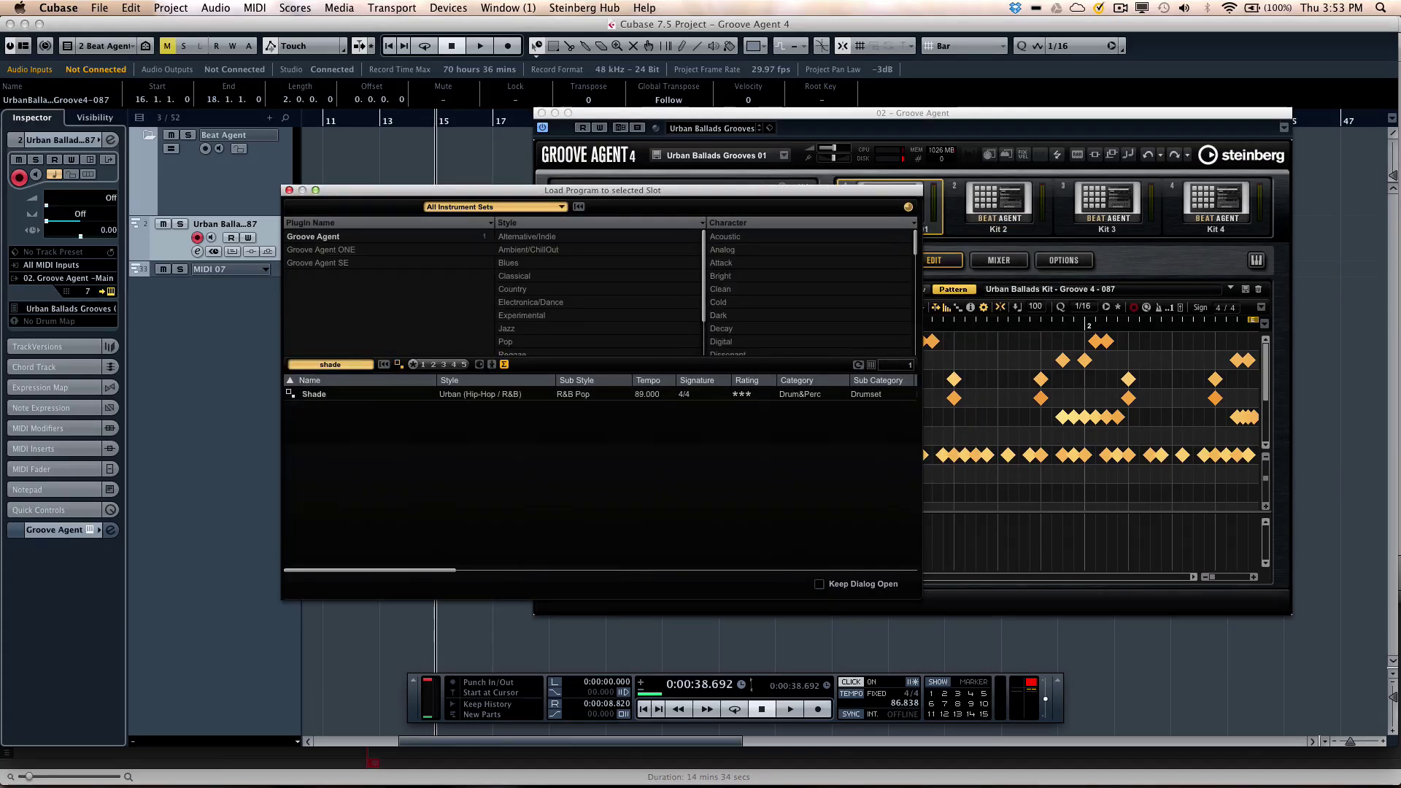
pyautogui.doubleClick(306, 397)
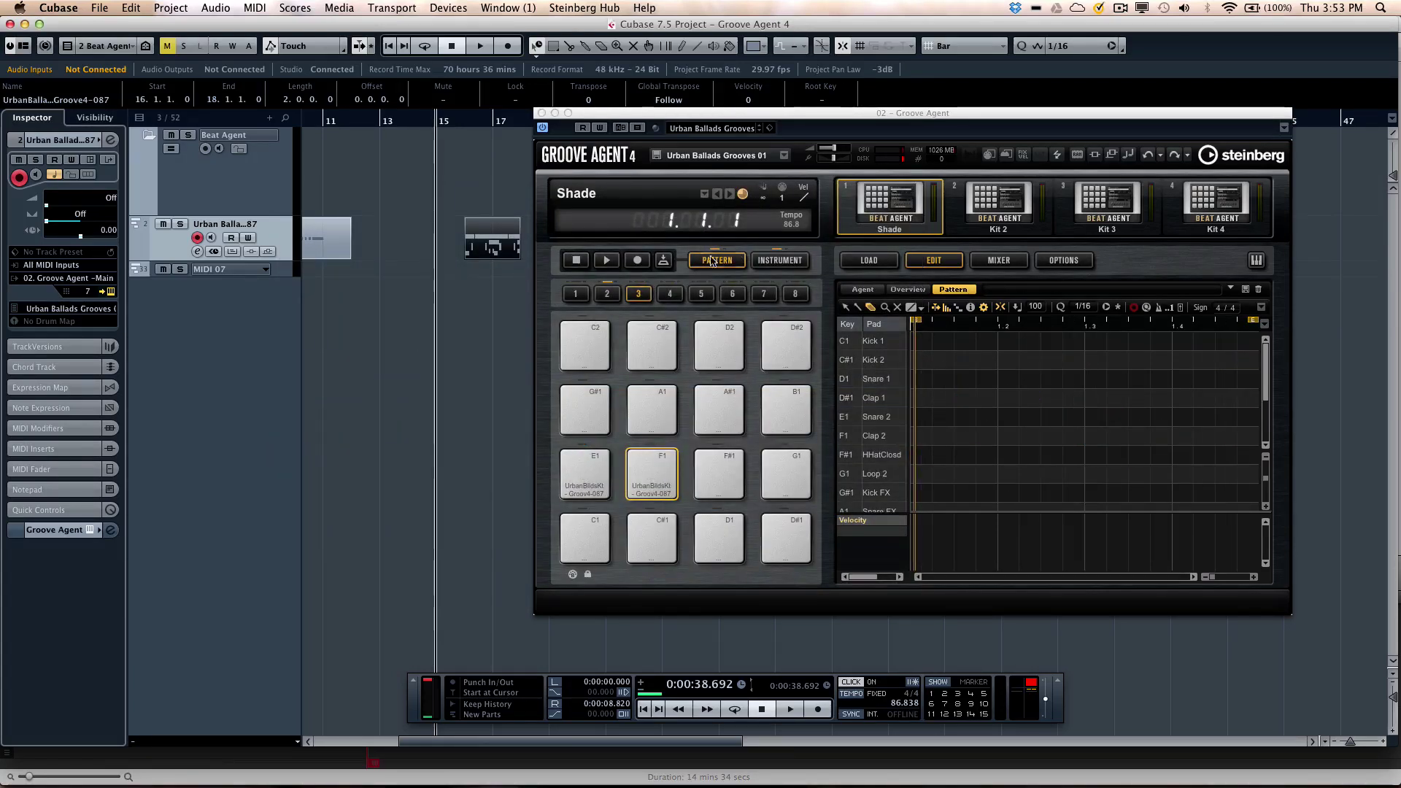
# - From pad bank 2, play the Shade kit's Break 01, Groove 03, Intro 01 and Break 02 patterns
pyautogui.click(606, 293)
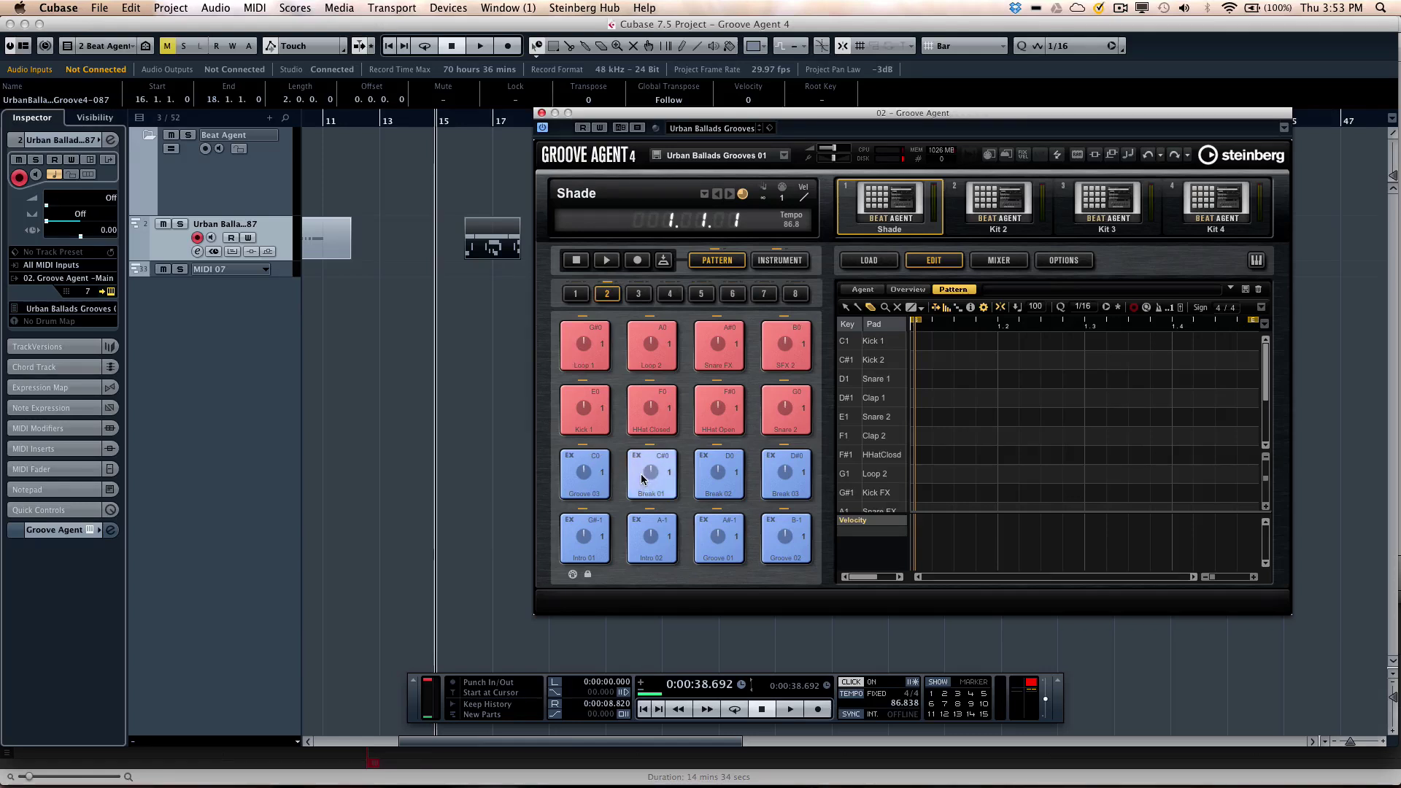
pyautogui.click(644, 478)
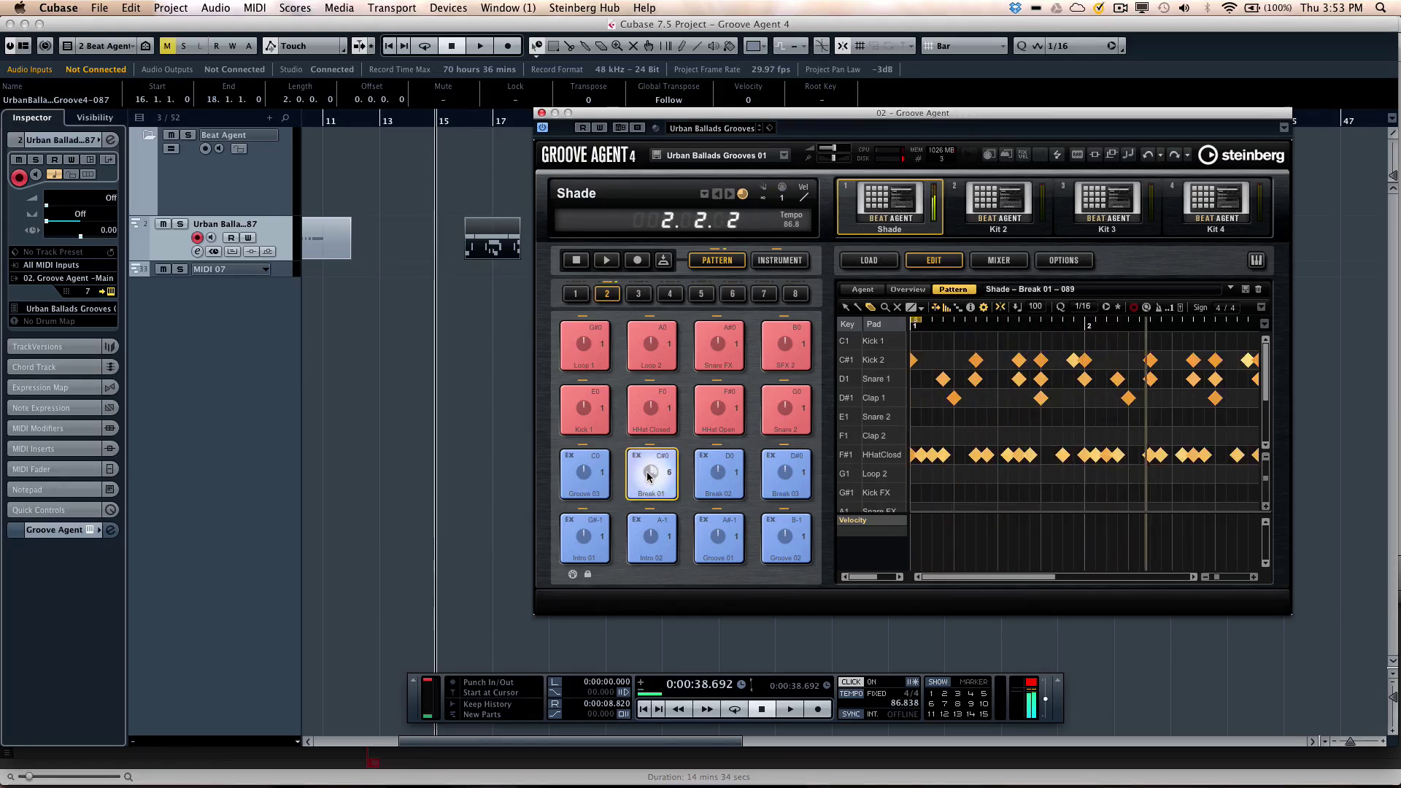
pyautogui.click(584, 475)
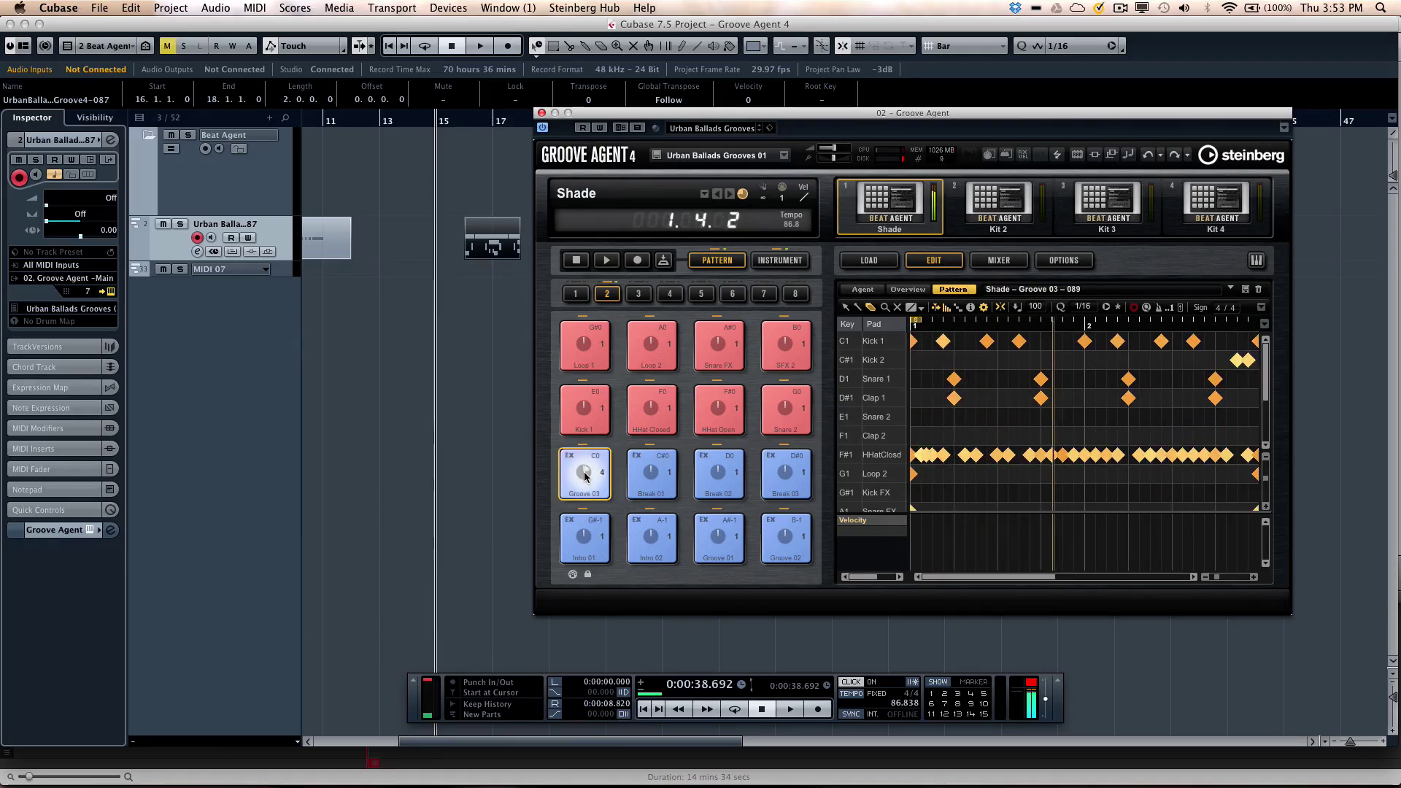
pyautogui.click(576, 557)
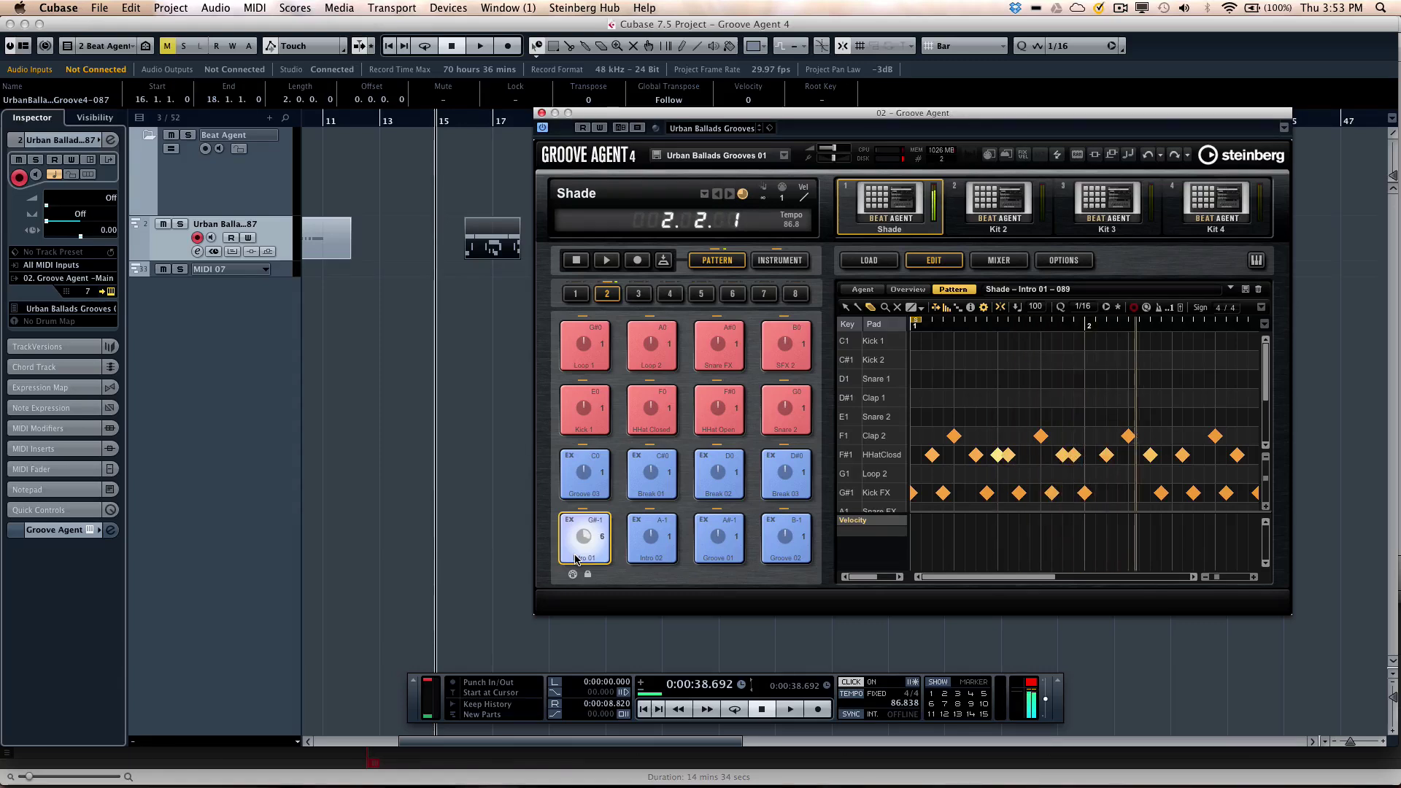
pyautogui.click(735, 475)
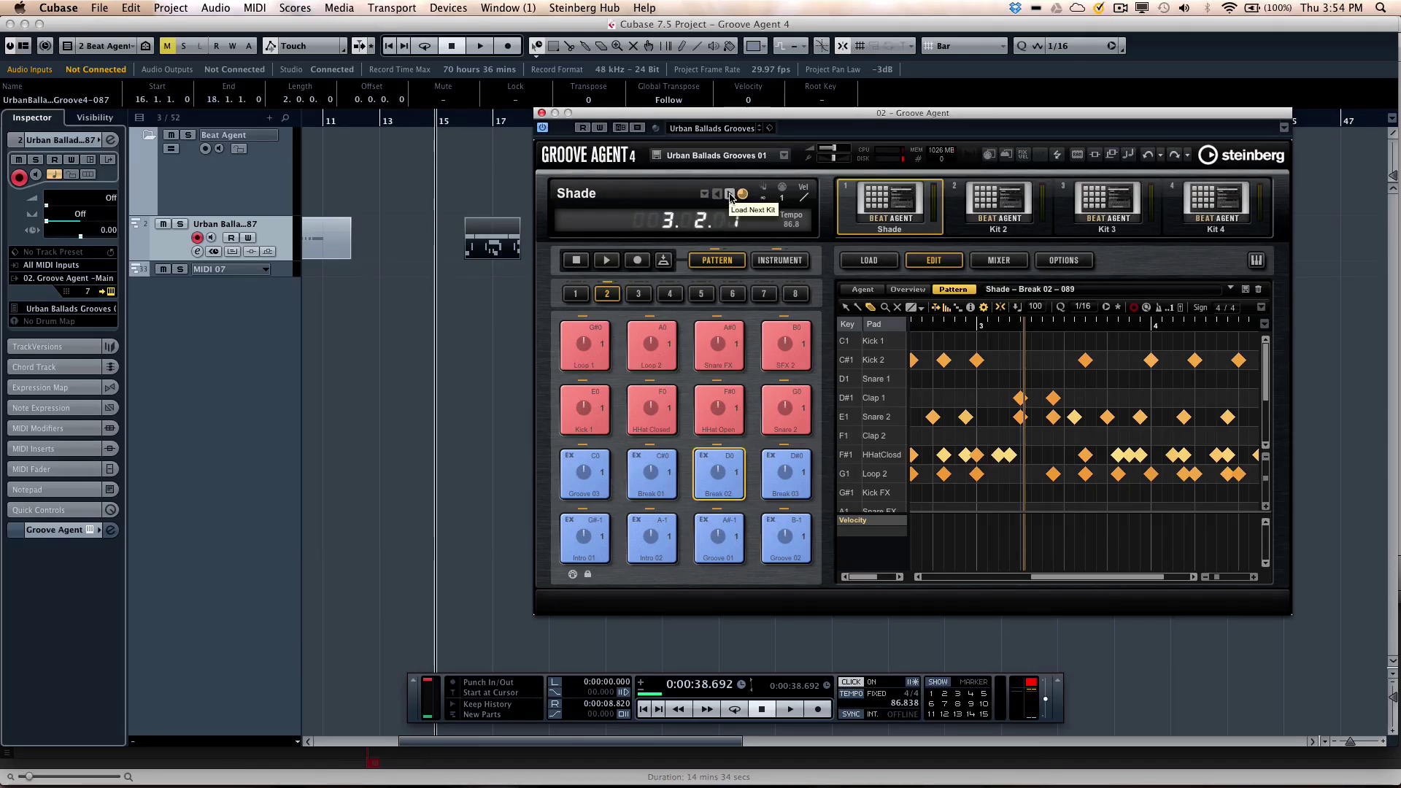
pyautogui.click(729, 194)
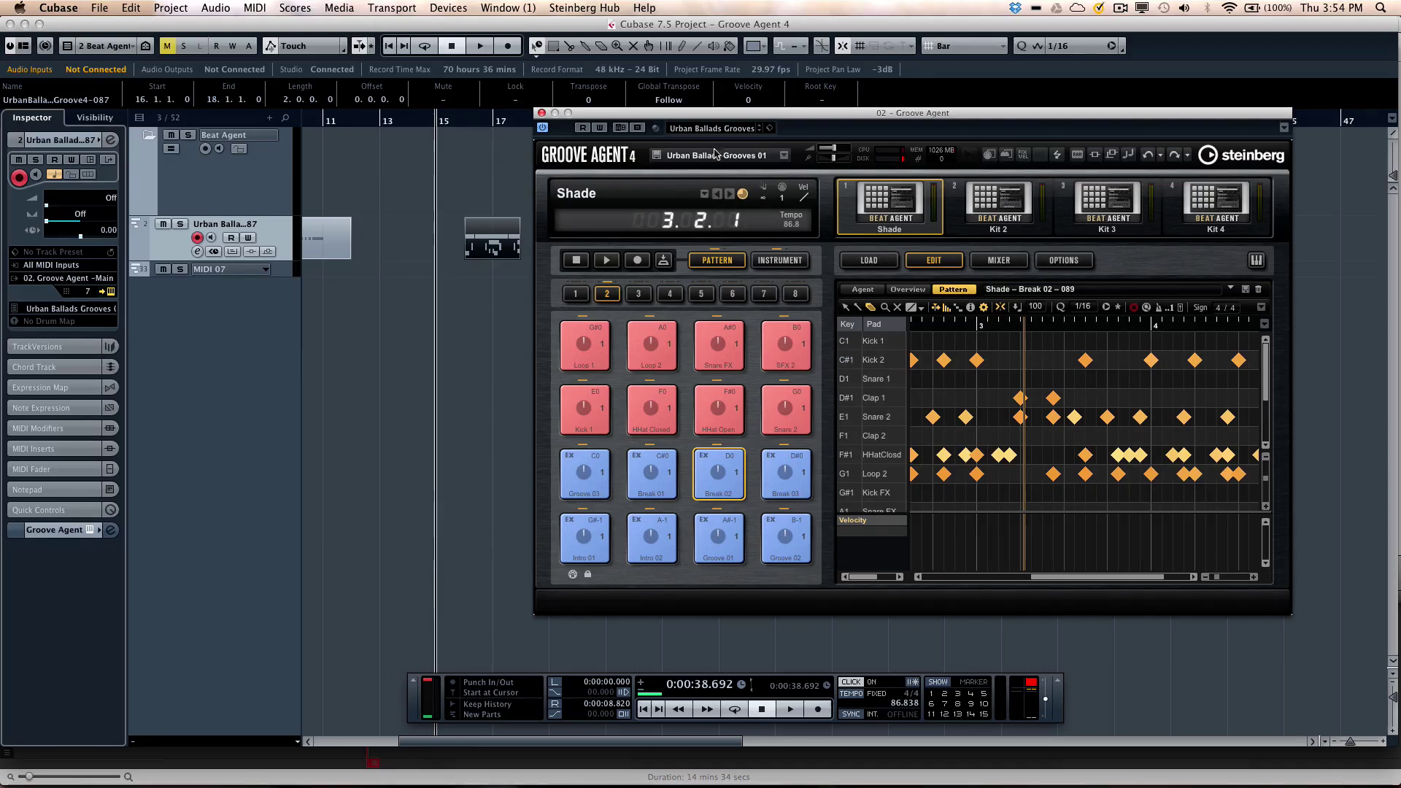
# - Load the Marching Madness kit into the first slot by searching the kit browser for 'march'
pyautogui.rightClick(874, 199)
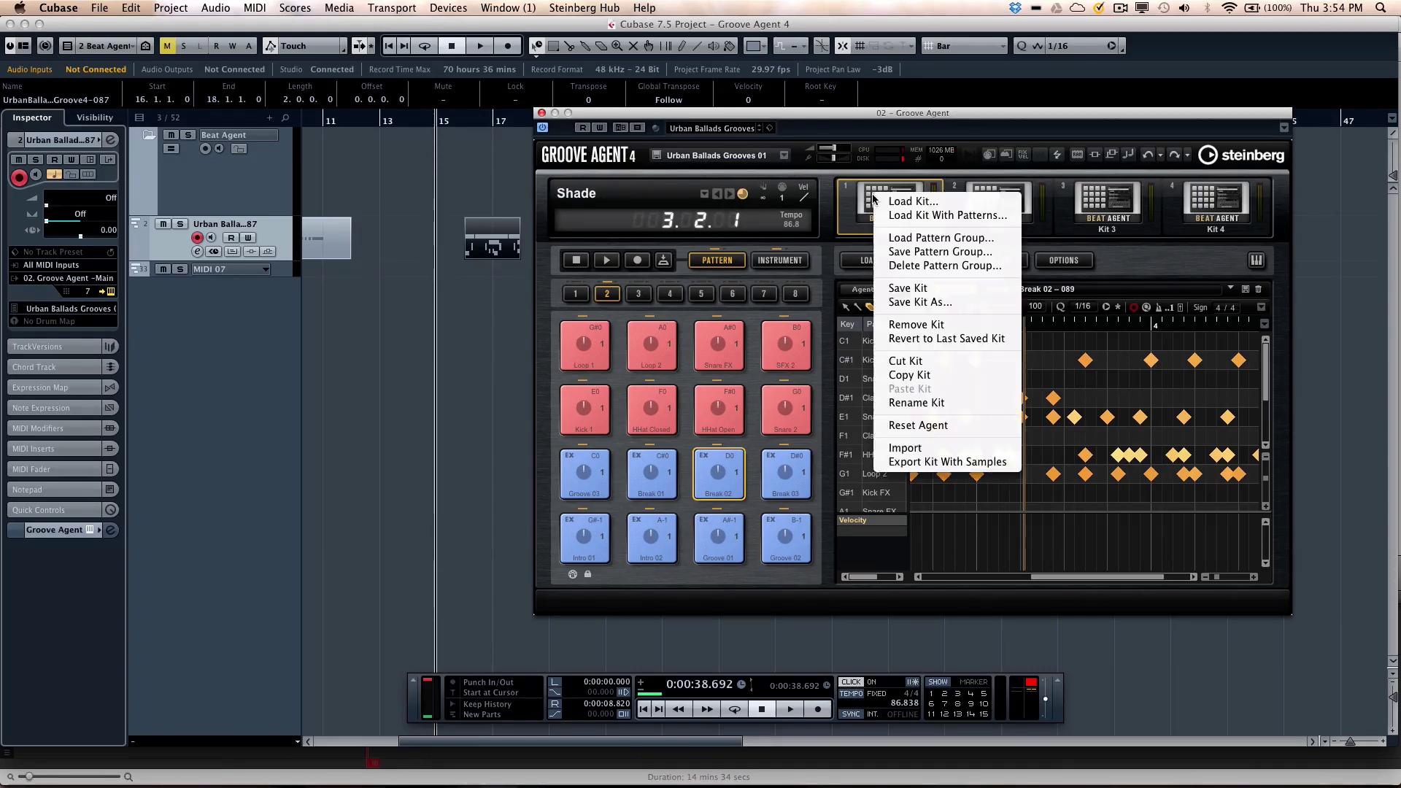
pyautogui.click(934, 216)
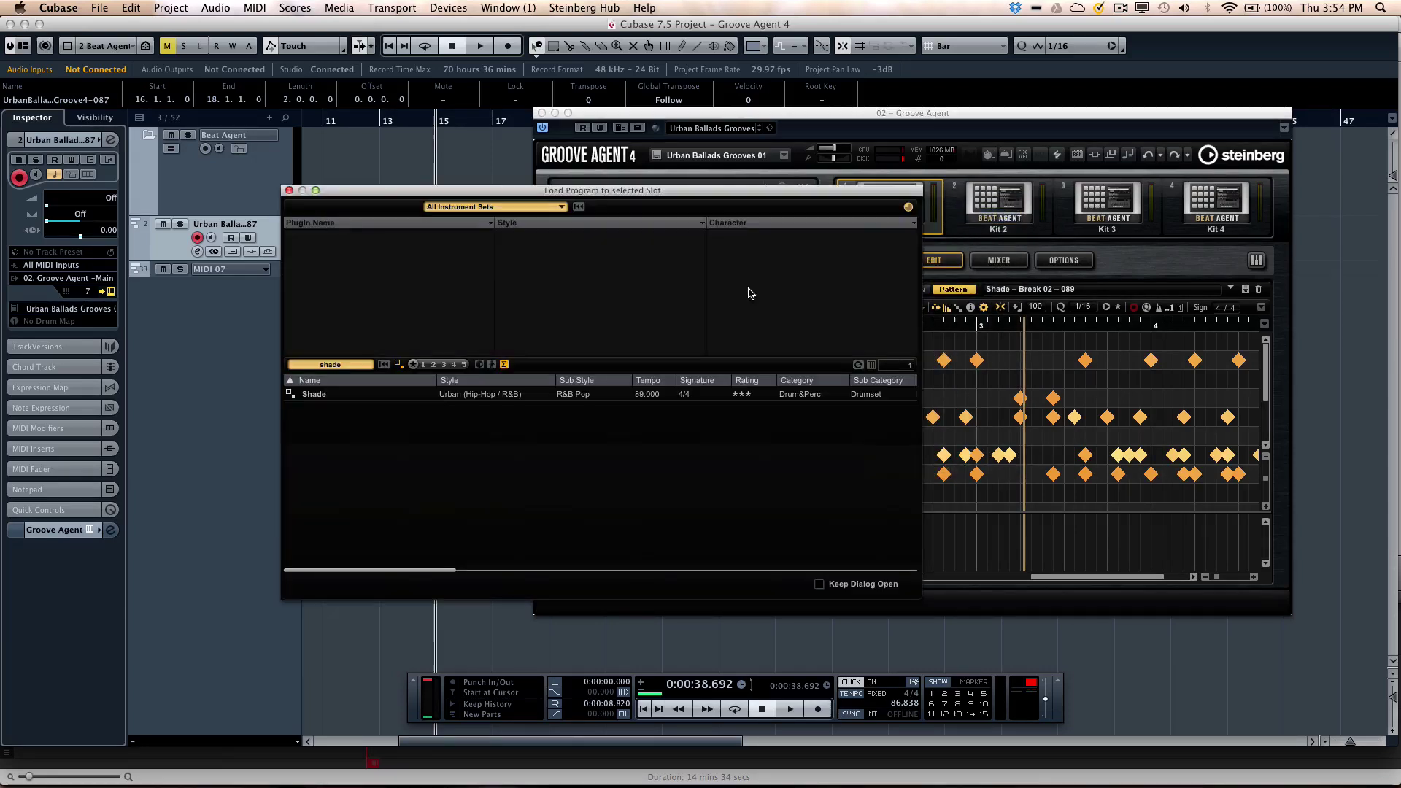
pyautogui.click(332, 364)
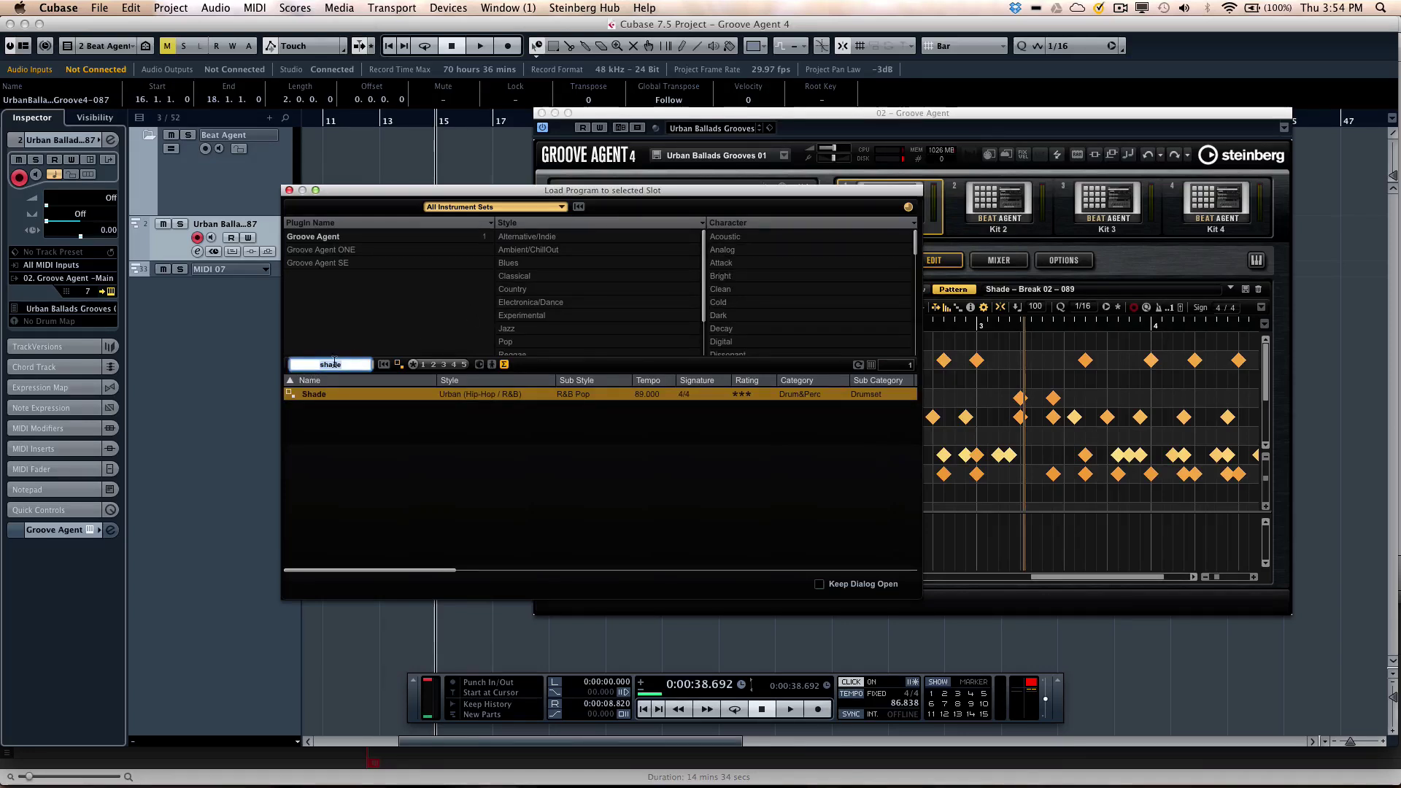
pyautogui.write('march')
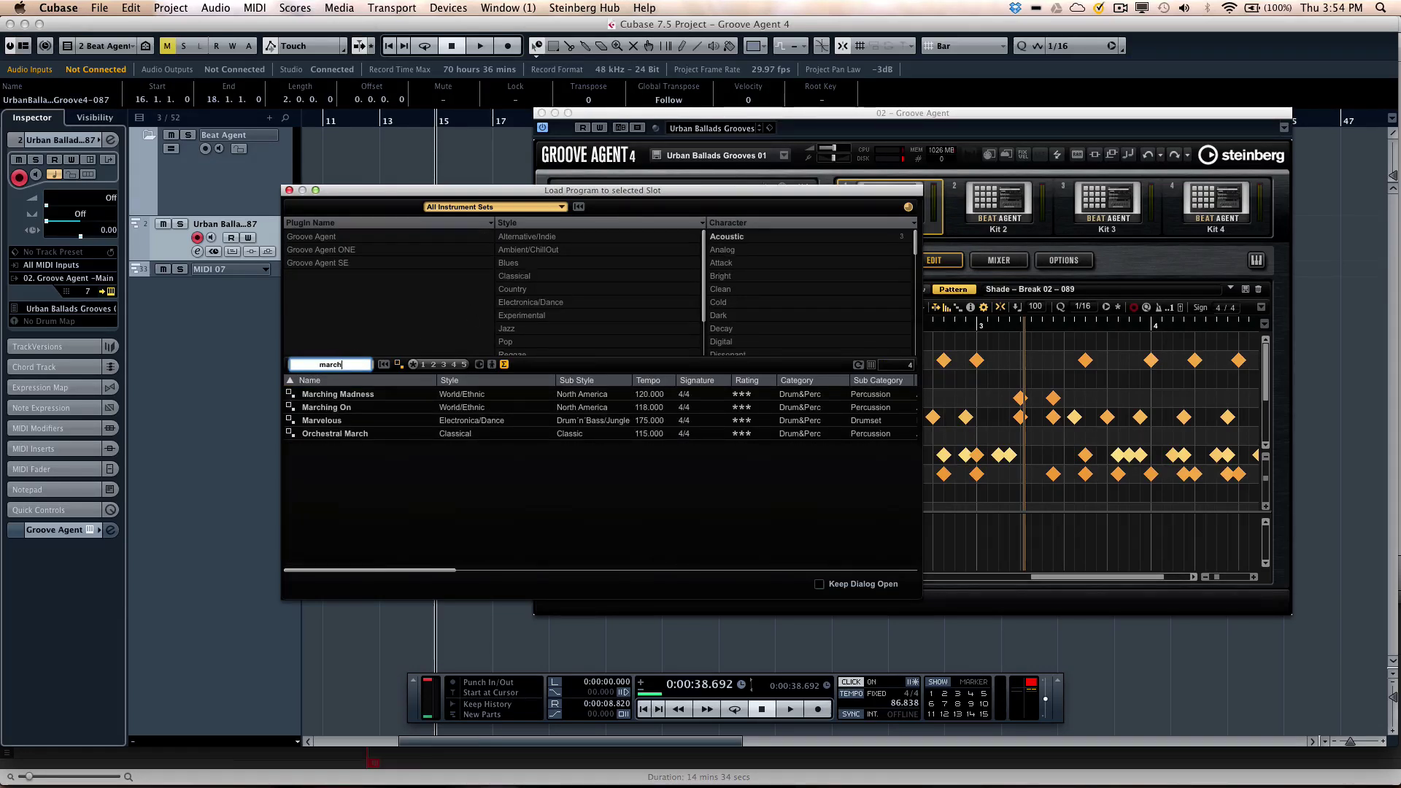
pyautogui.doubleClick(355, 395)
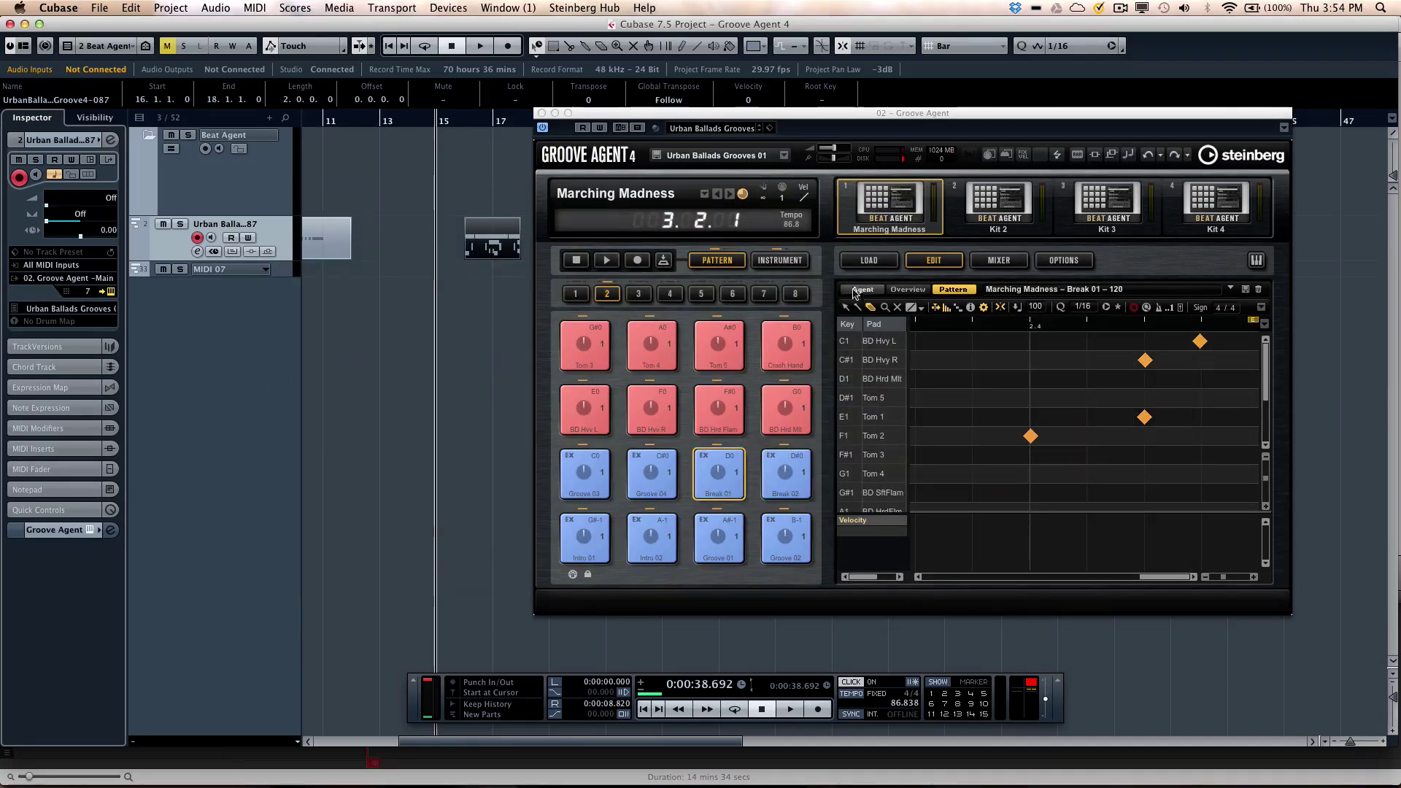
# - Play the Marching Madness Groove 04, Break 01 and Break 02 patterns
pyautogui.click(651, 474)
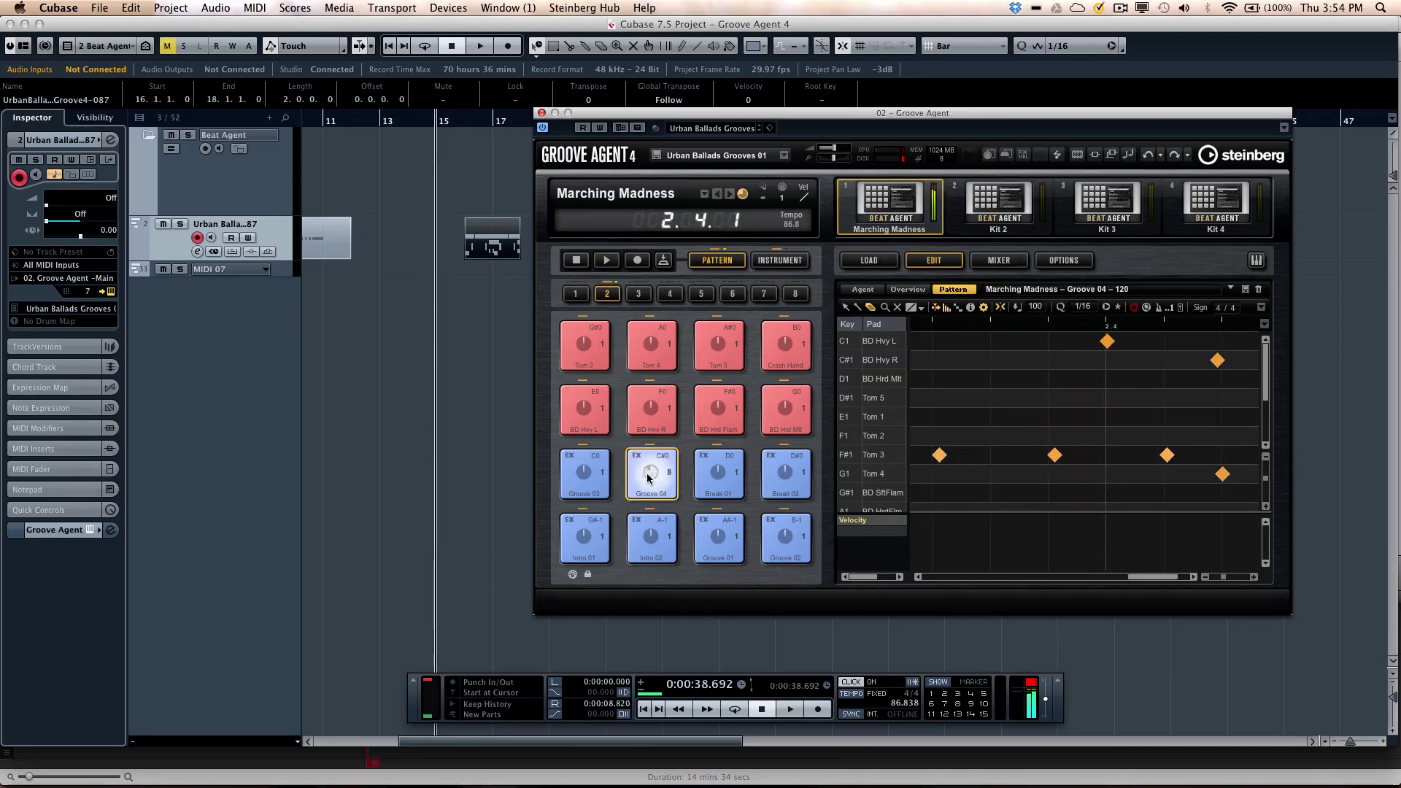
pyautogui.moveTo(699, 474); pyautogui.dragTo(733, 475)
pyautogui.click(772, 468)
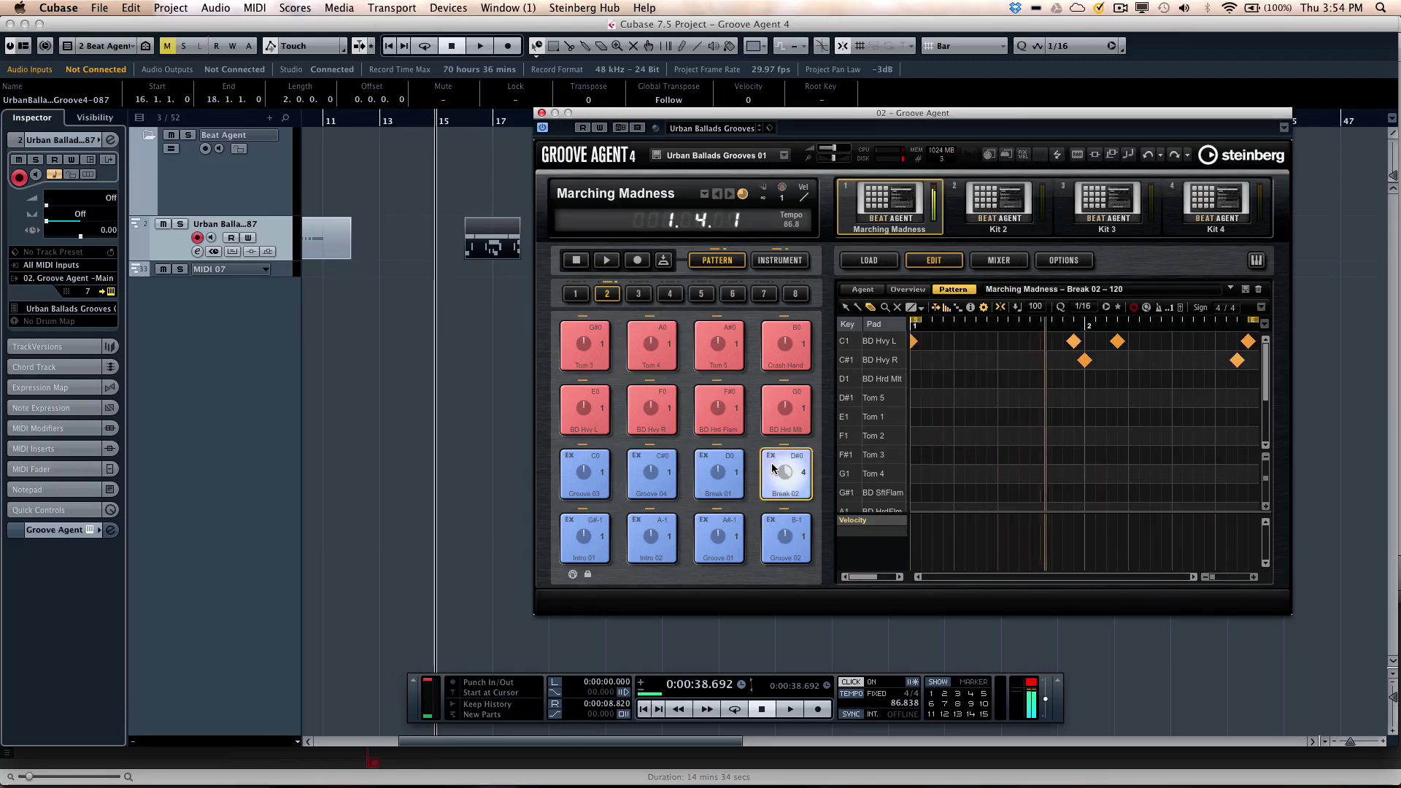
# - Load the Orchestral March kit from the browser filtered to Classical style
pyautogui.click(625, 194)
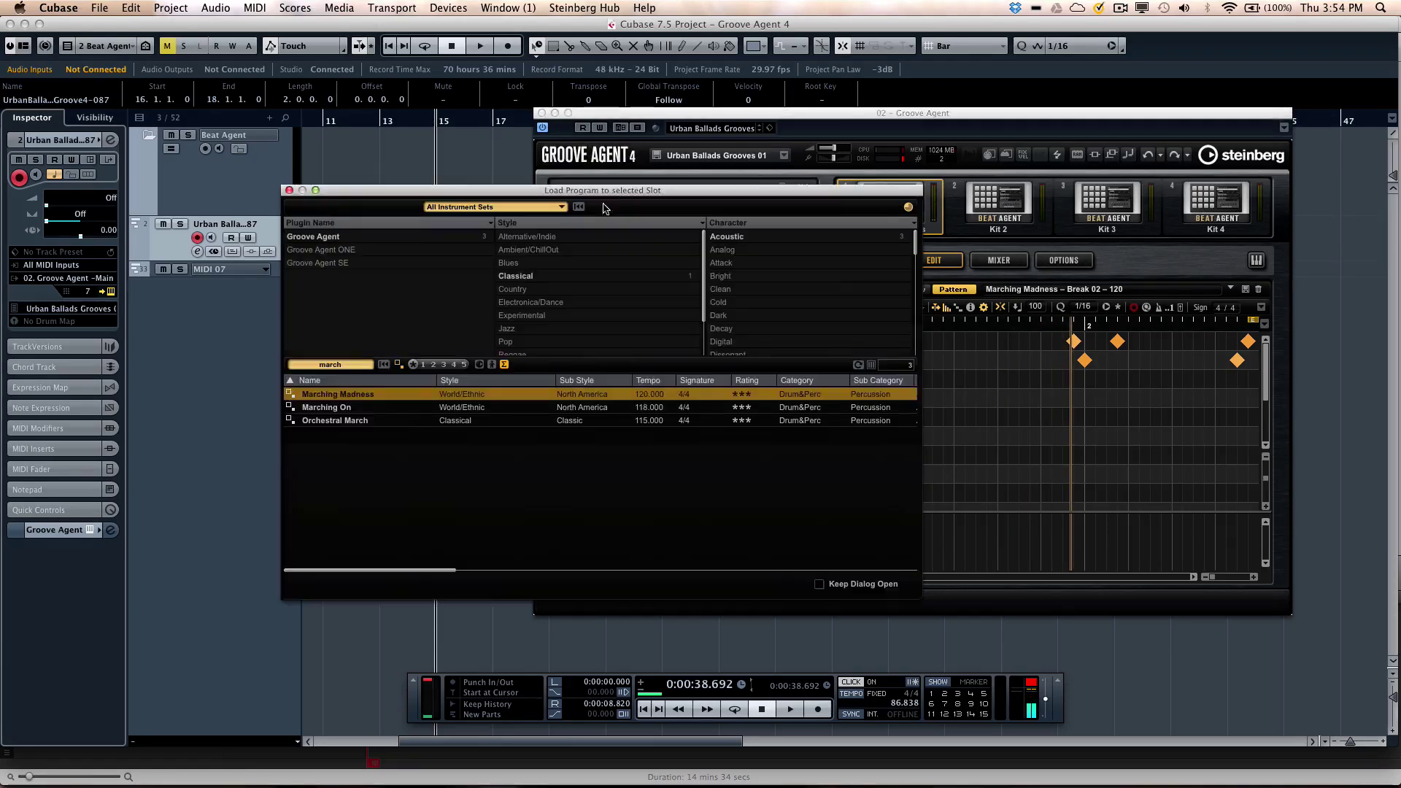
pyautogui.click(526, 277)
pyautogui.doubleClick(349, 395)
# - Play the Orchestral March Break 01, Groove 04 and SN Hit Ctr L patterns
pyautogui.click(703, 469)
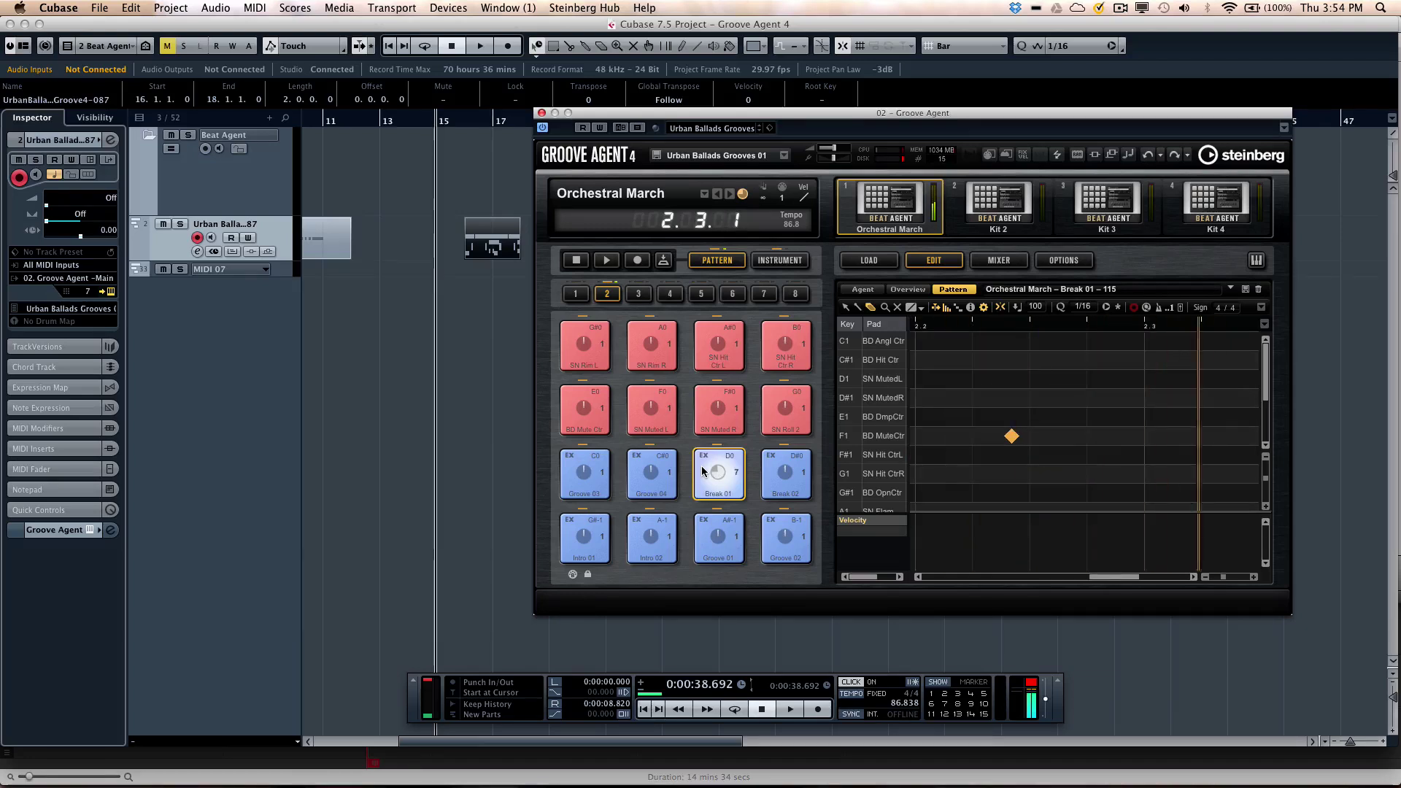
pyautogui.click(671, 479)
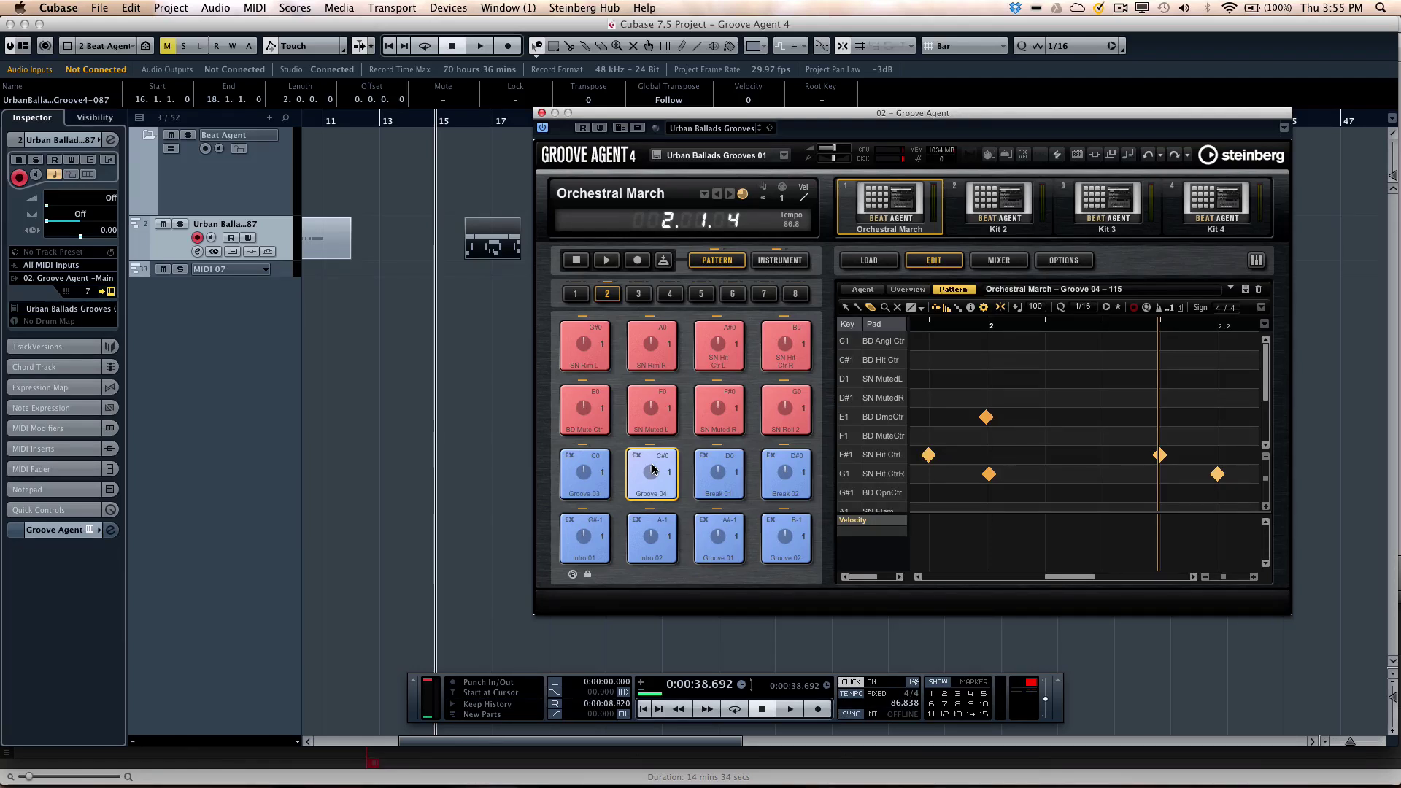
pyautogui.click(782, 346)
pyautogui.click(718, 347)
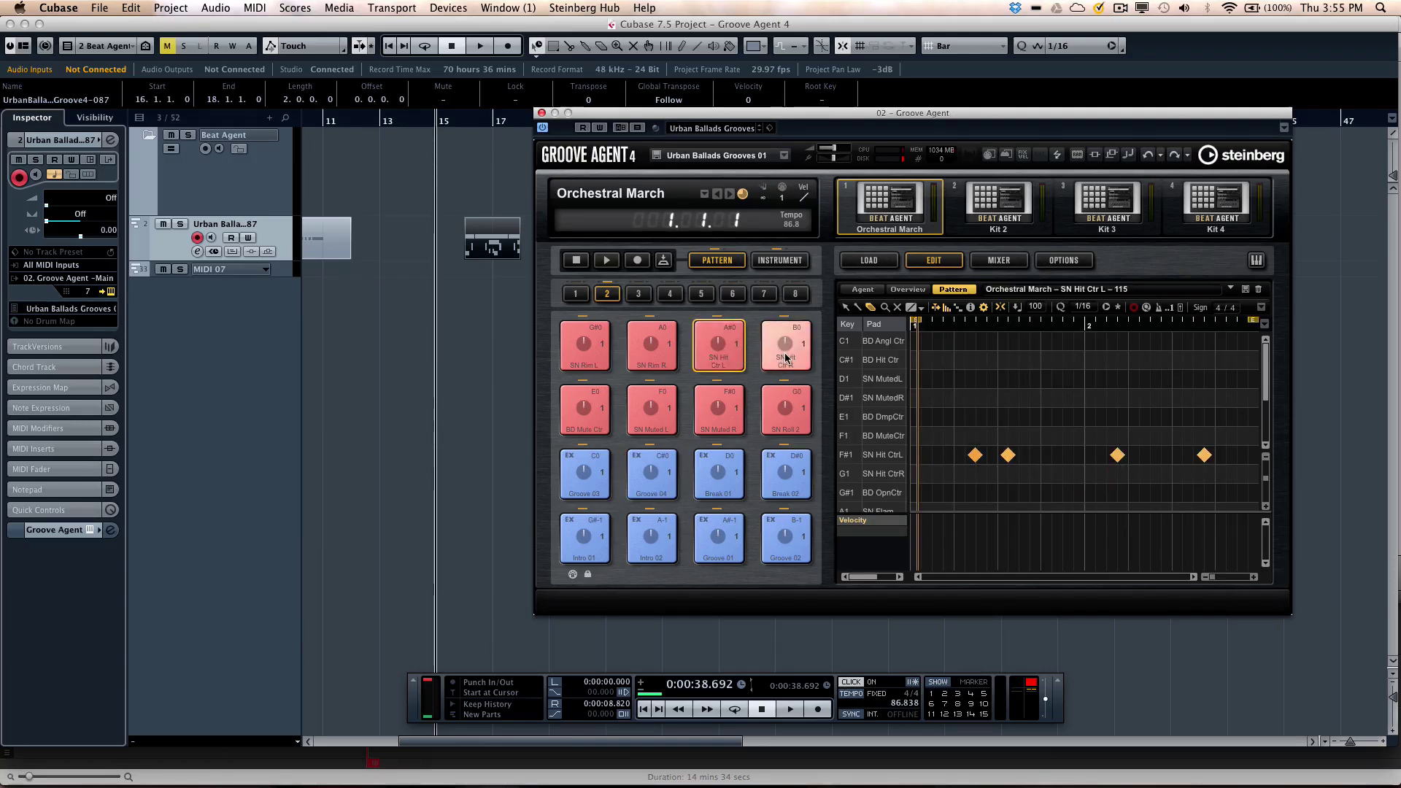